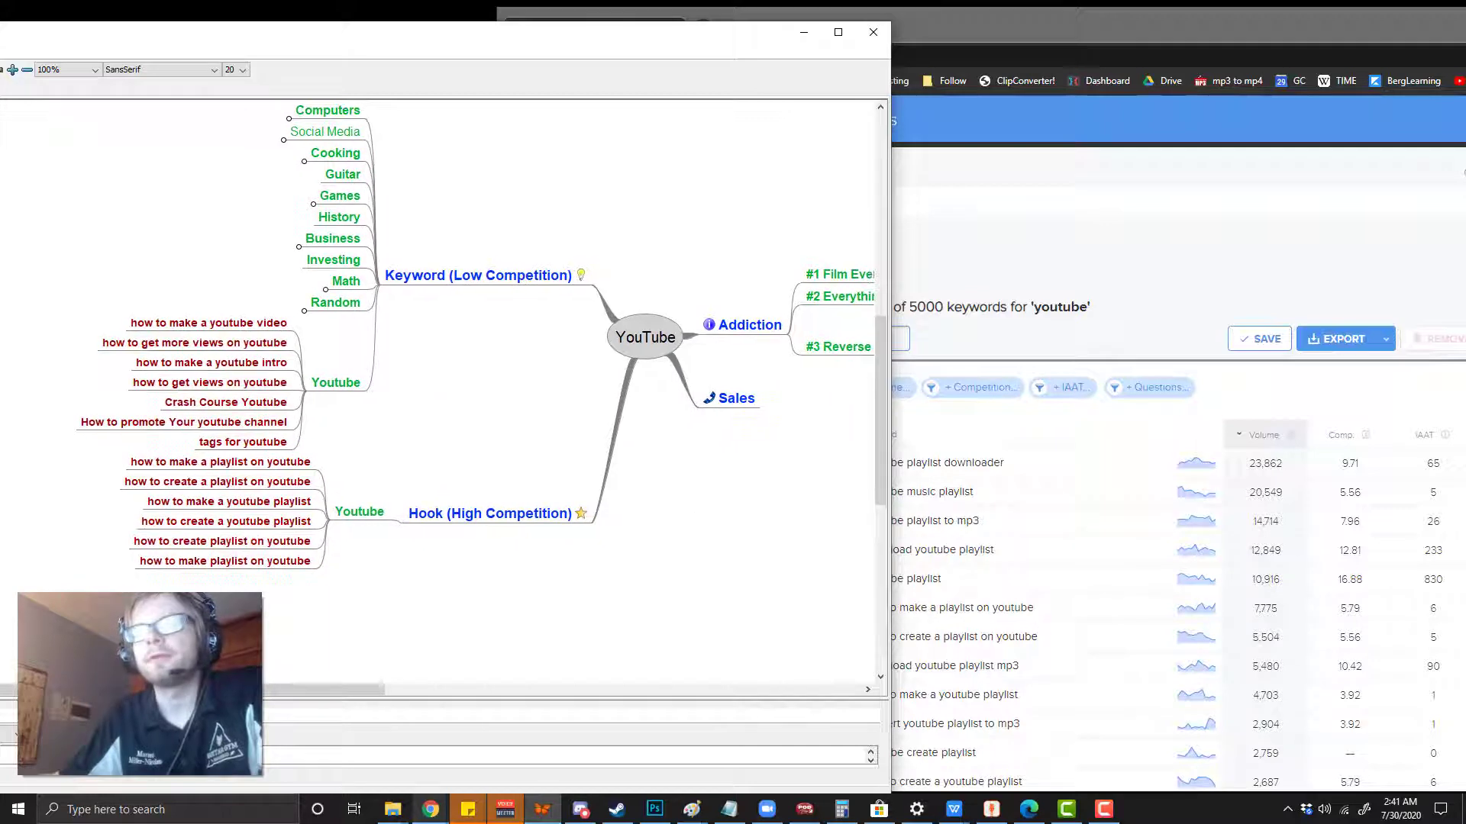
Step: Pan the mind map and select the Keyword (Low Competition) branch
mouse_move(214, 466)
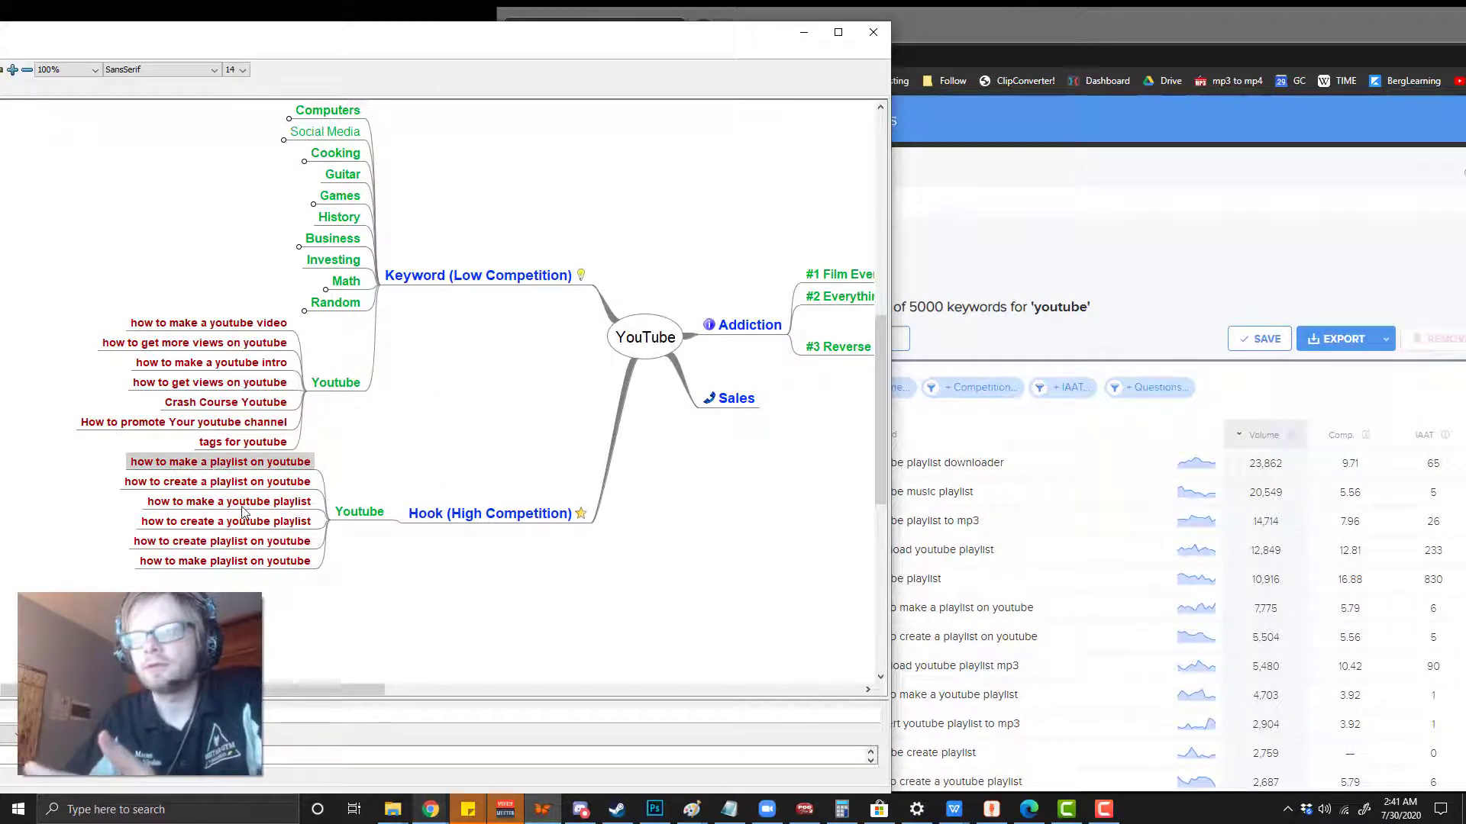
mouse_move(243, 505)
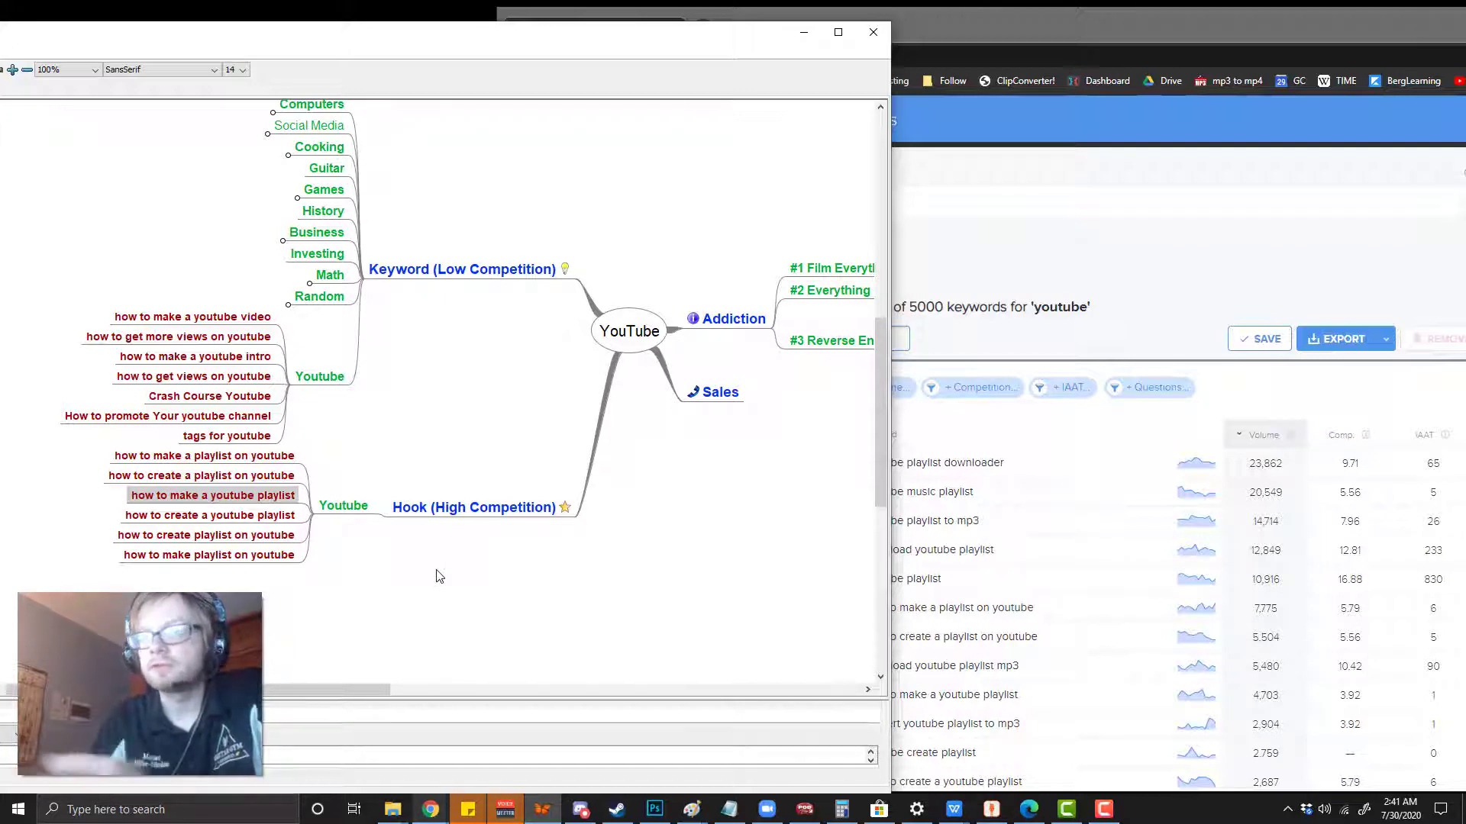
mouse_move(445, 398)
mouse_down()
mouse_move(439, 414)
mouse_move(469, 385)
mouse_up()
click(422, 294)
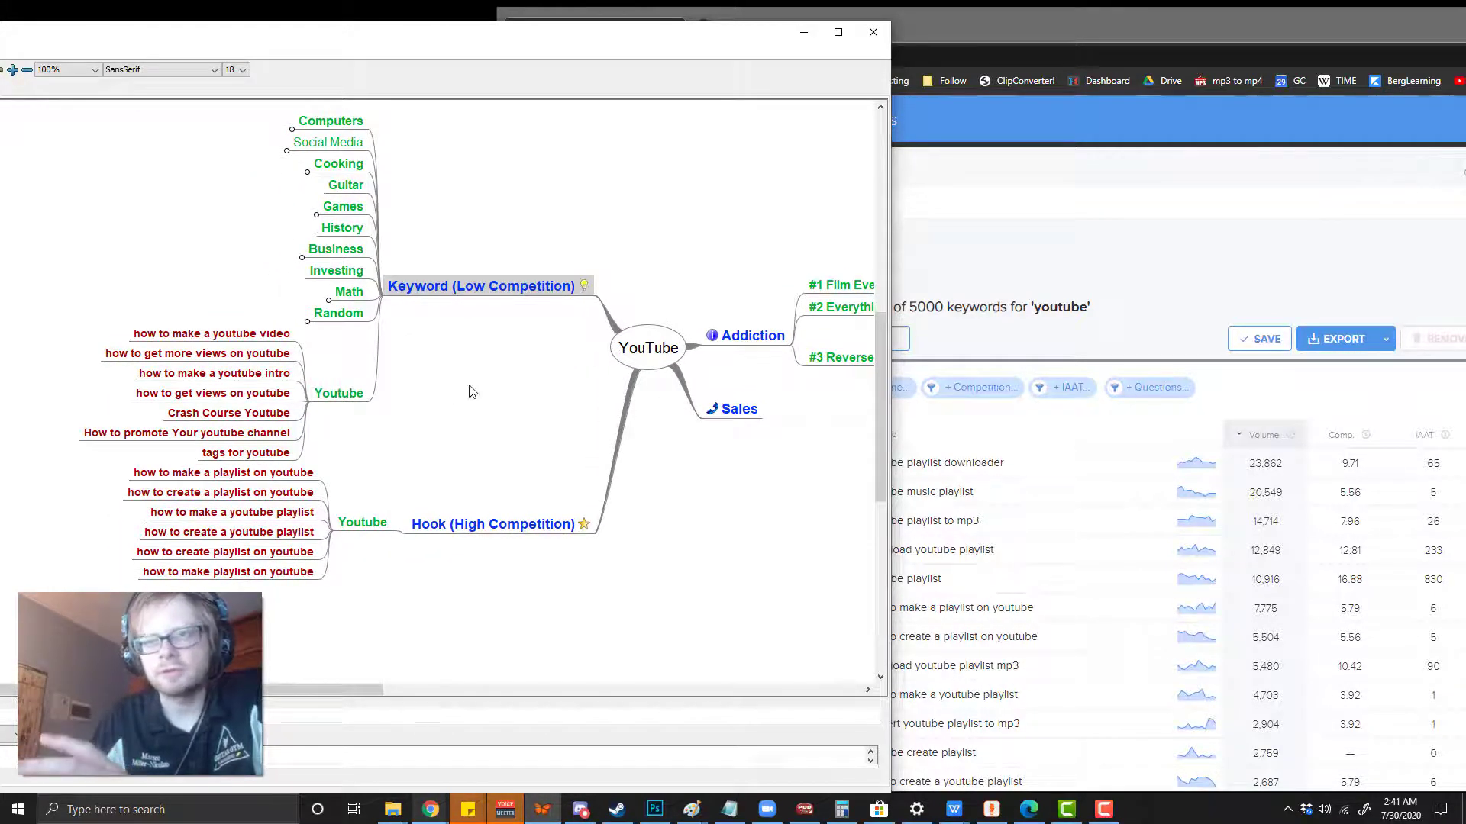
mouse_move(445, 388)
mouse_down()
mouse_move(458, 372)
mouse_move(425, 385)
mouse_up()
click(645, 349)
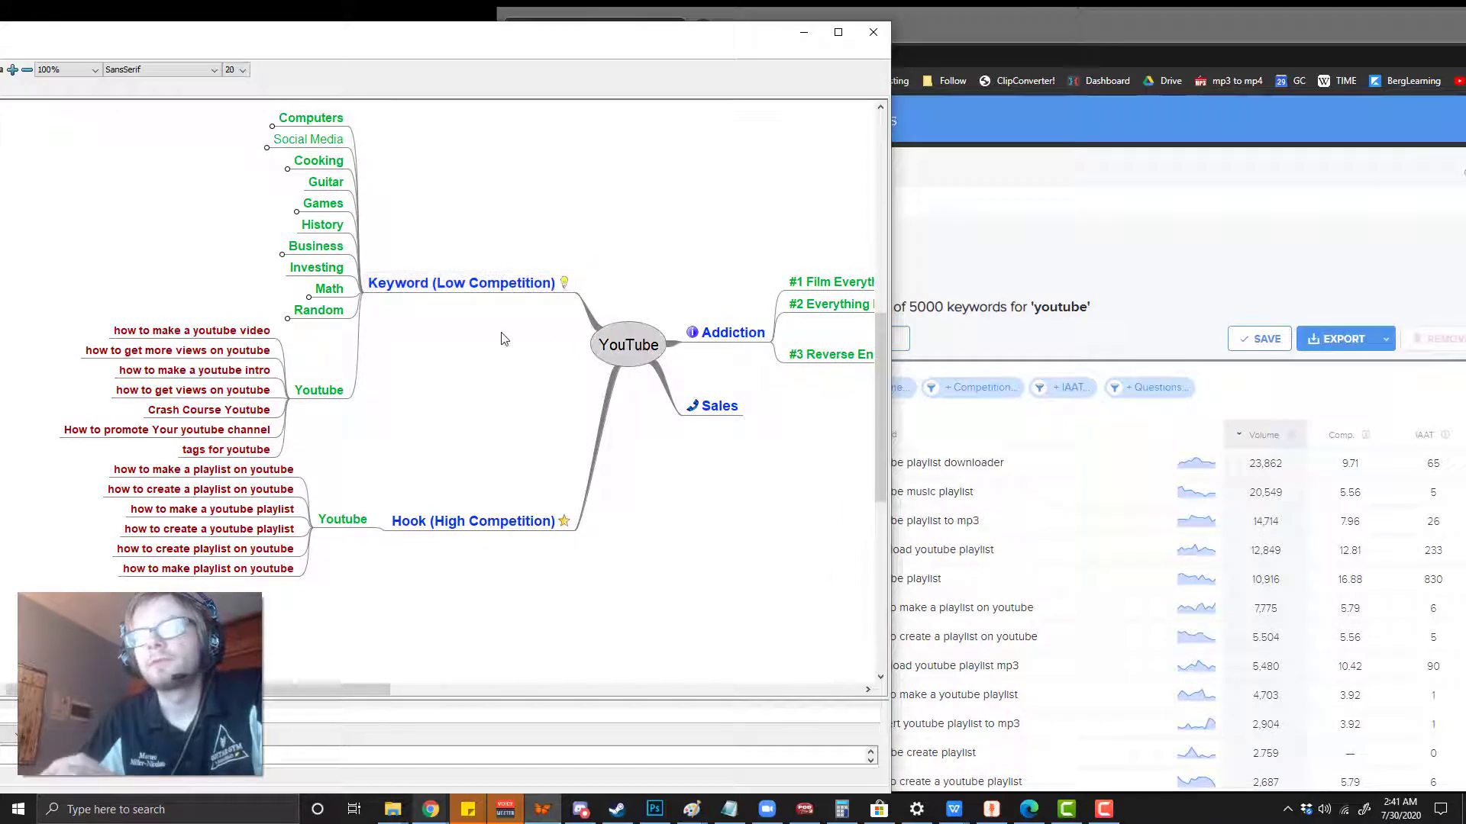
click(445, 293)
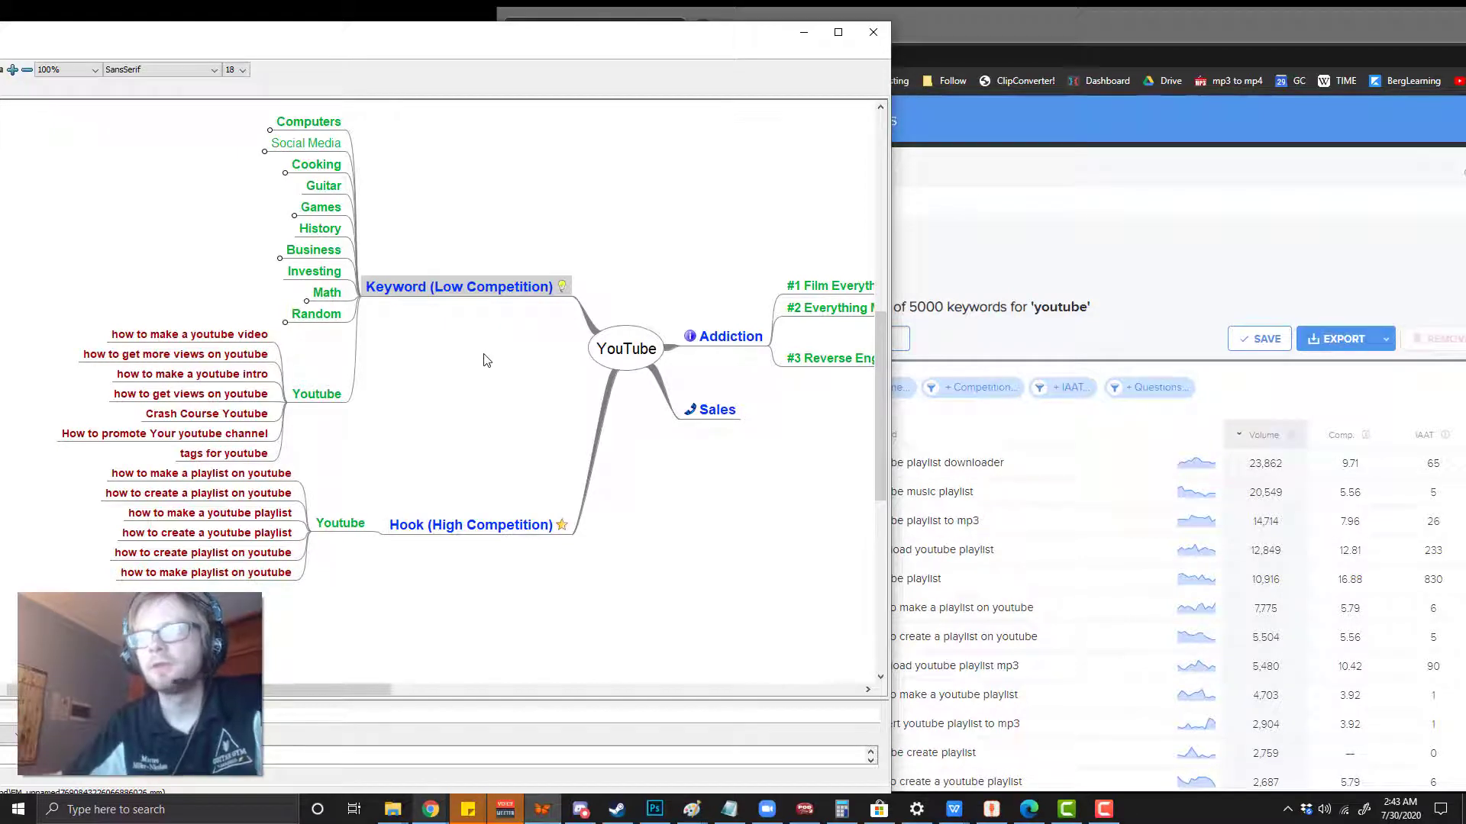
Step: Select the 'how to make a youtube video' keyword, then the Computers category
scroll(492, 353, left, 1)
scroll(450, 362, left, 1)
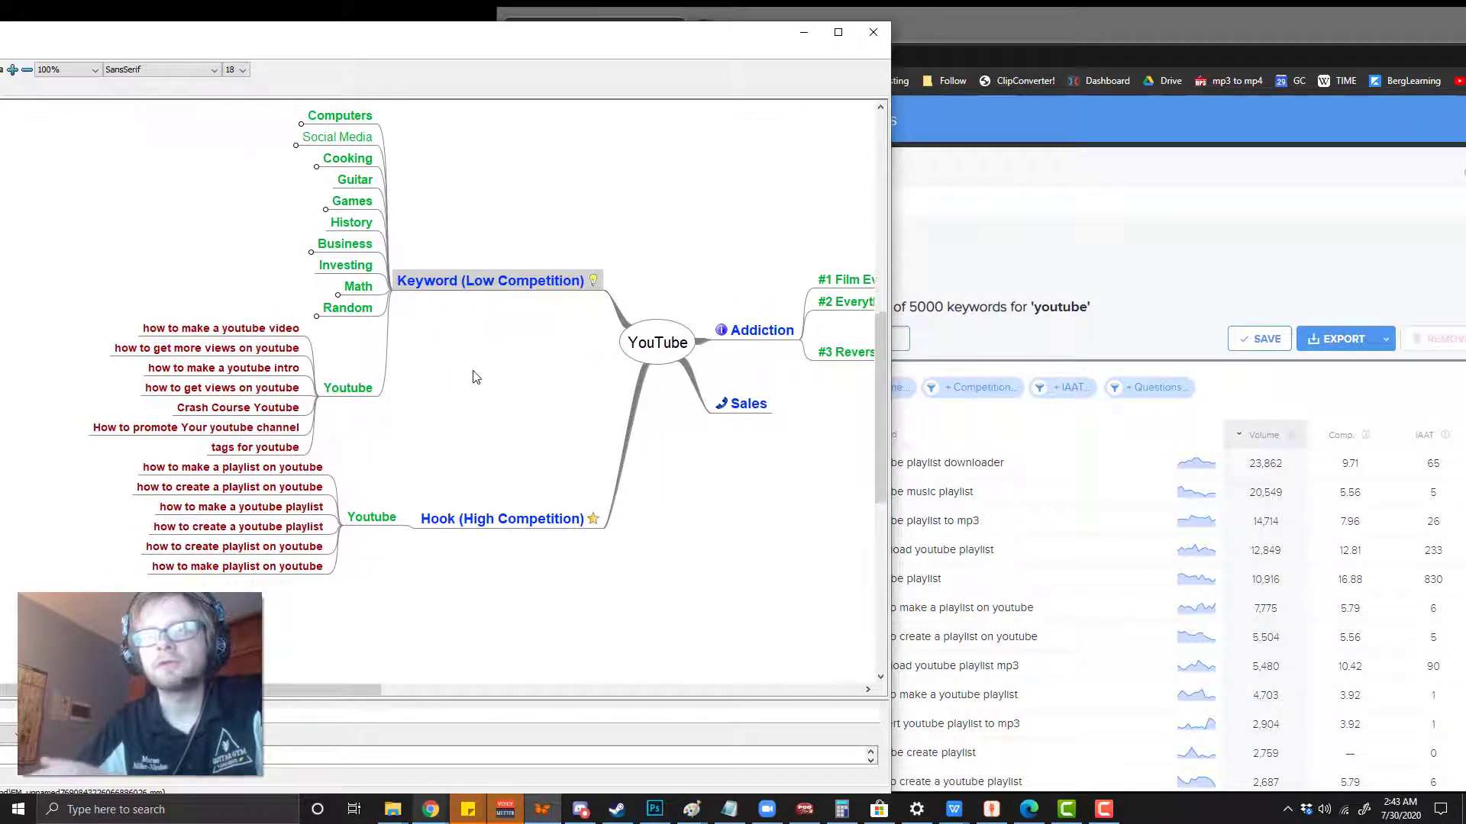
scroll(475, 377, left, 1)
click(263, 325)
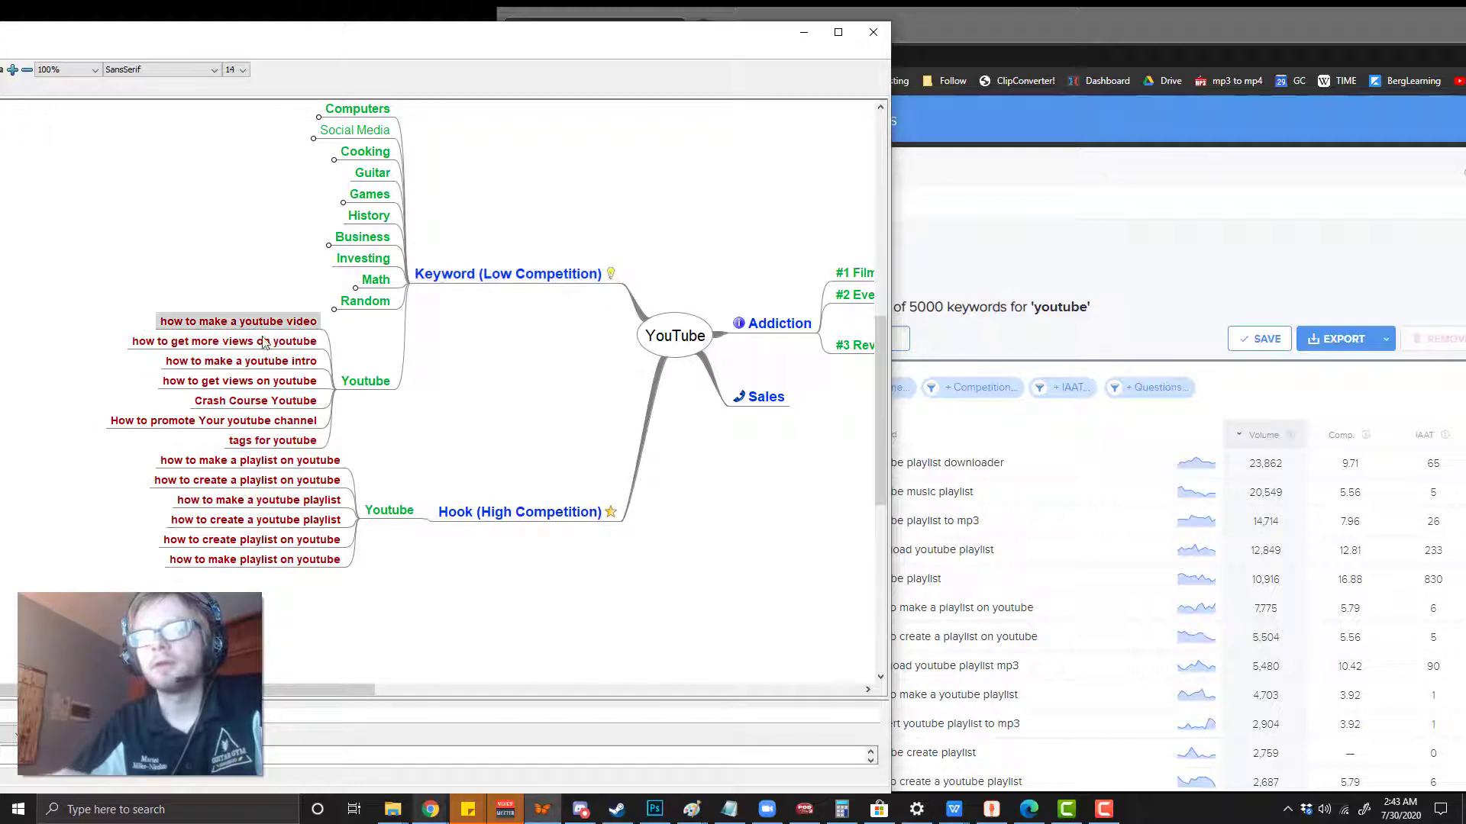
scroll(435, 451, left, 3)
scroll(429, 298, up, 1)
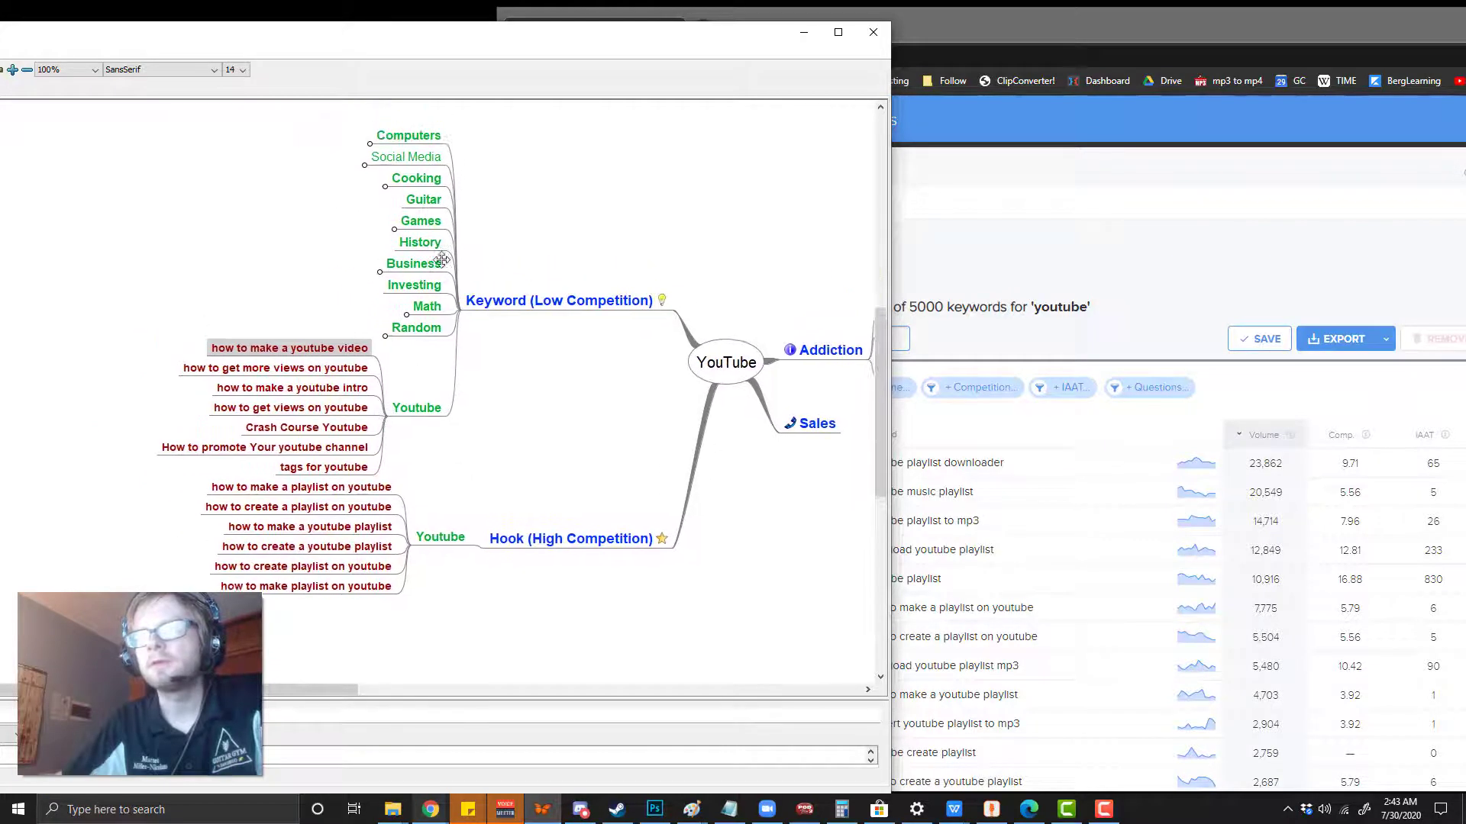
click(407, 137)
scroll(523, 187, up, 1)
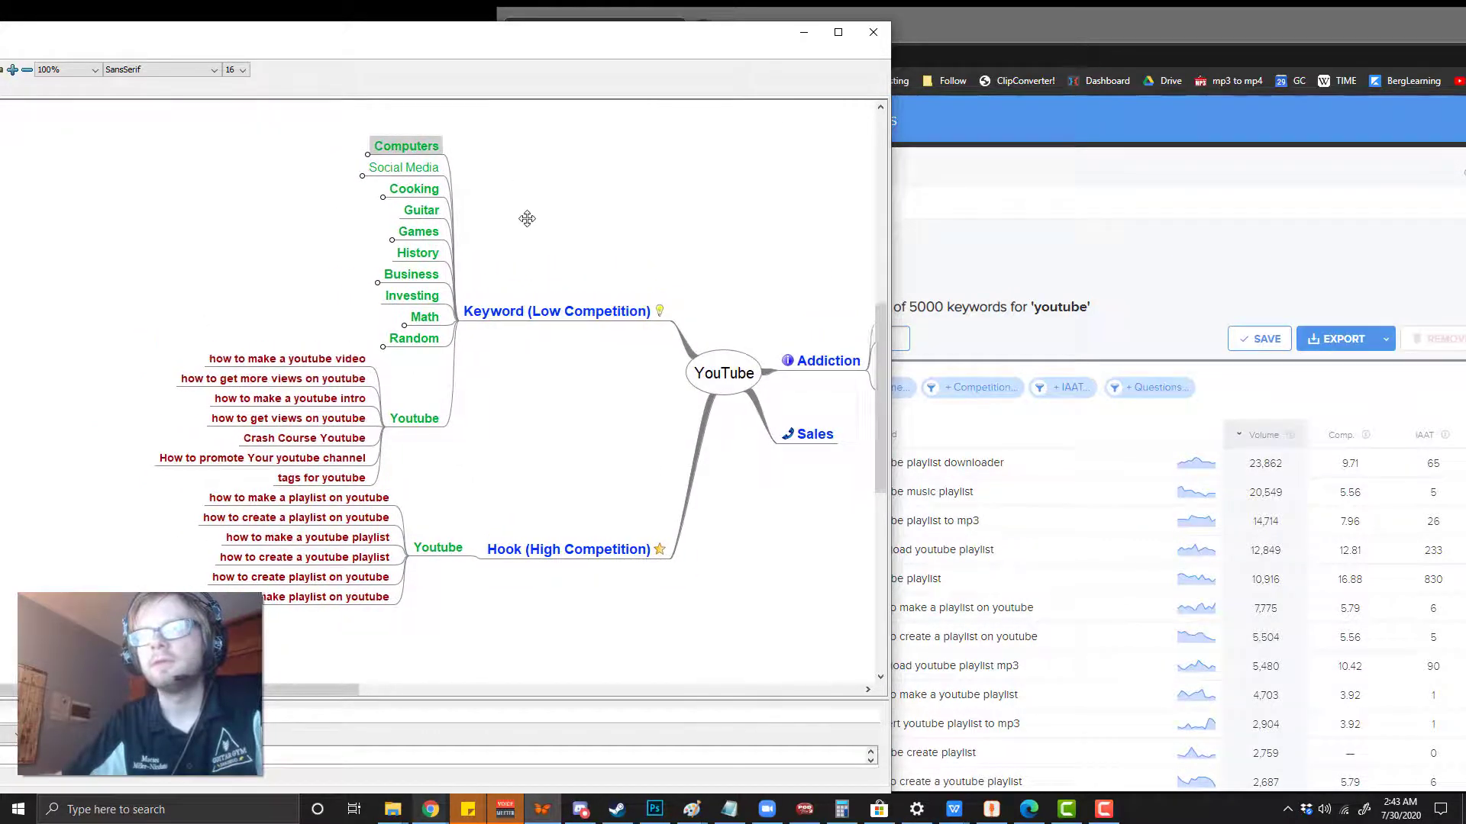
scroll(527, 218, up, 1)
scroll(497, 209, right, 4)
scroll(481, 207, down, 2)
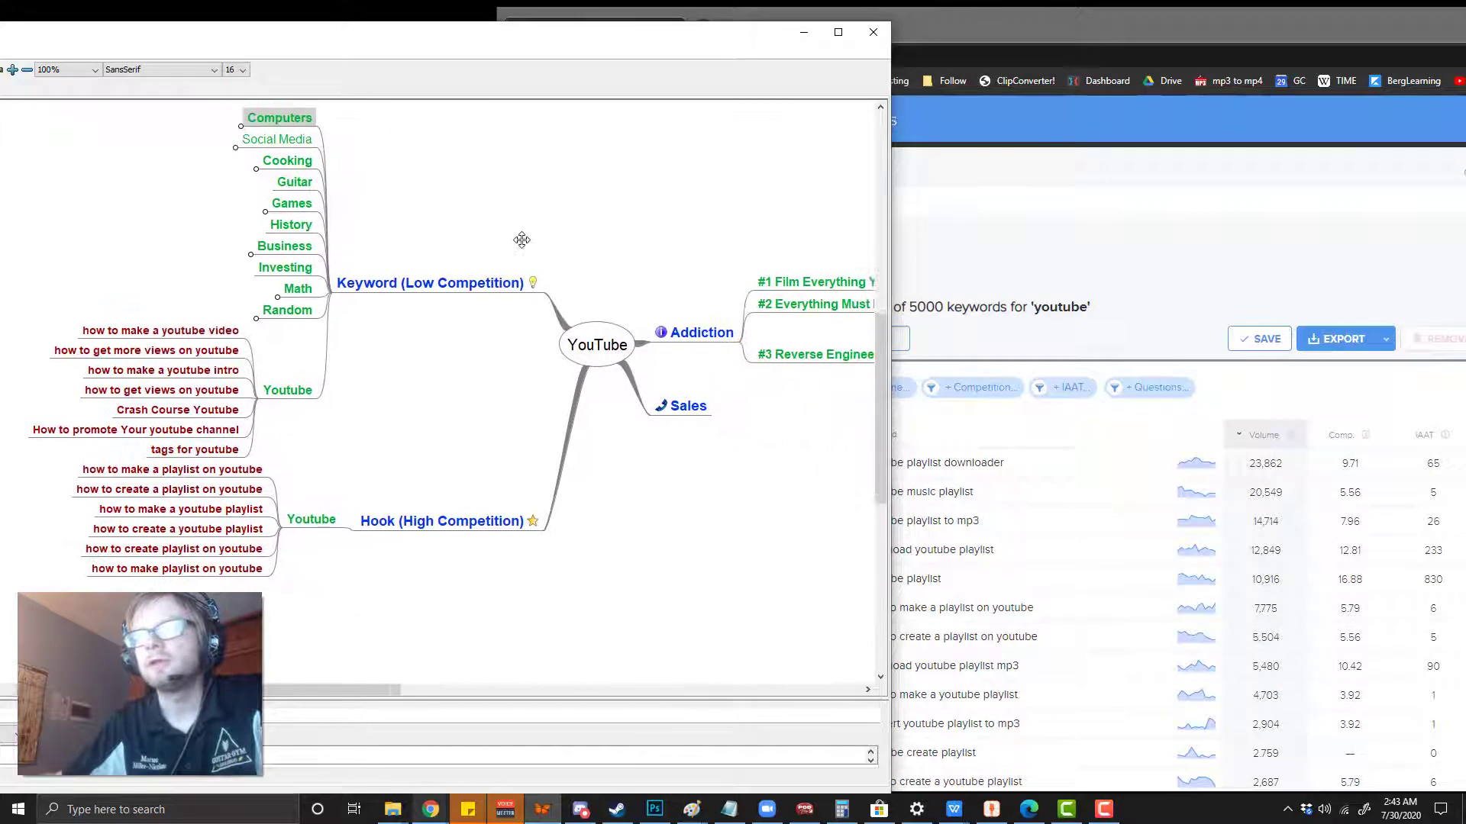
scroll(521, 240, up, 4)
scroll(522, 240, left, 3)
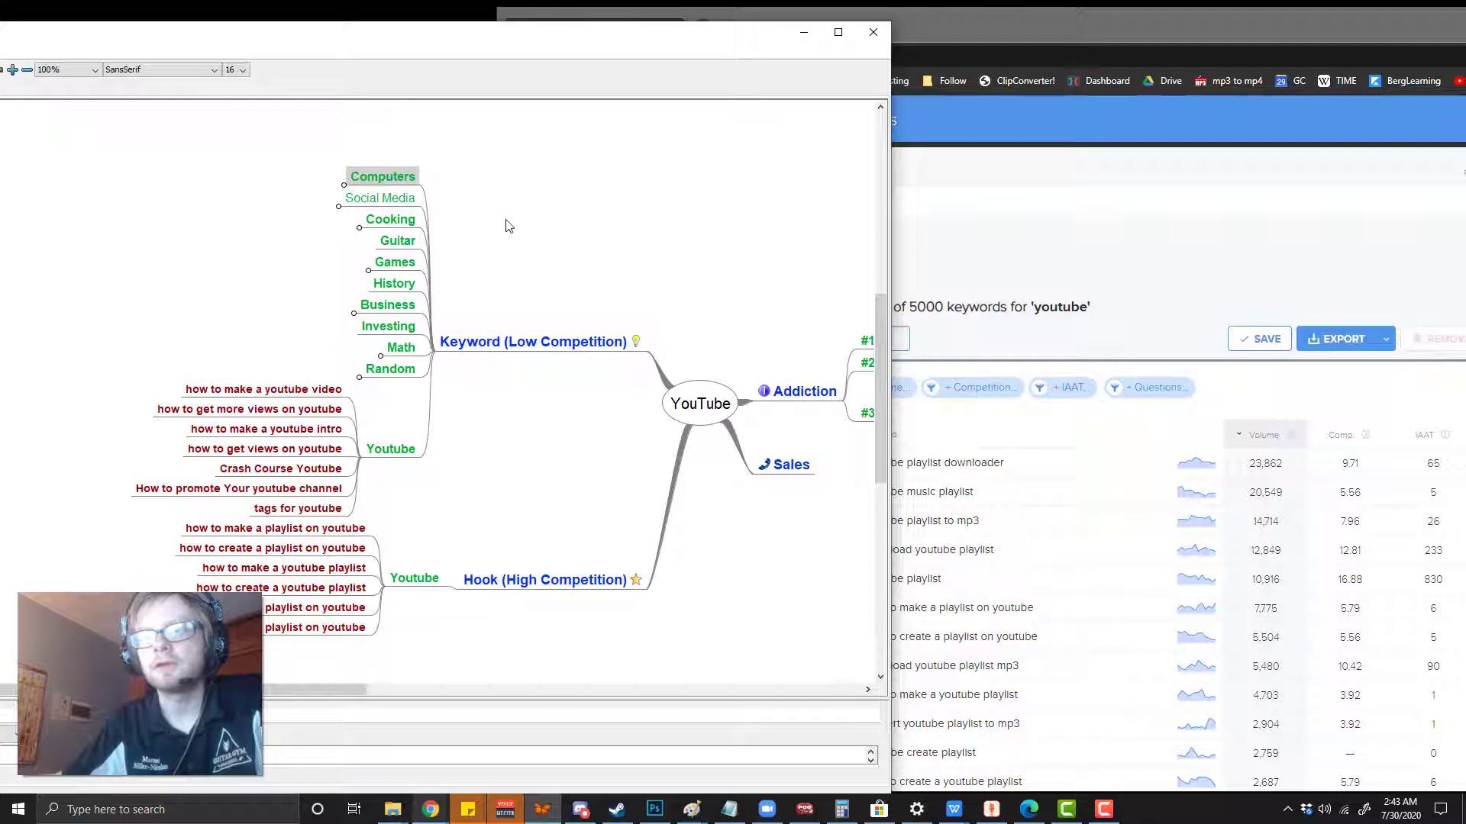
Step: Reposition the map, check the green Youtube category and settle on the Computers category
drag(508, 223, 498, 232)
click(386, 459)
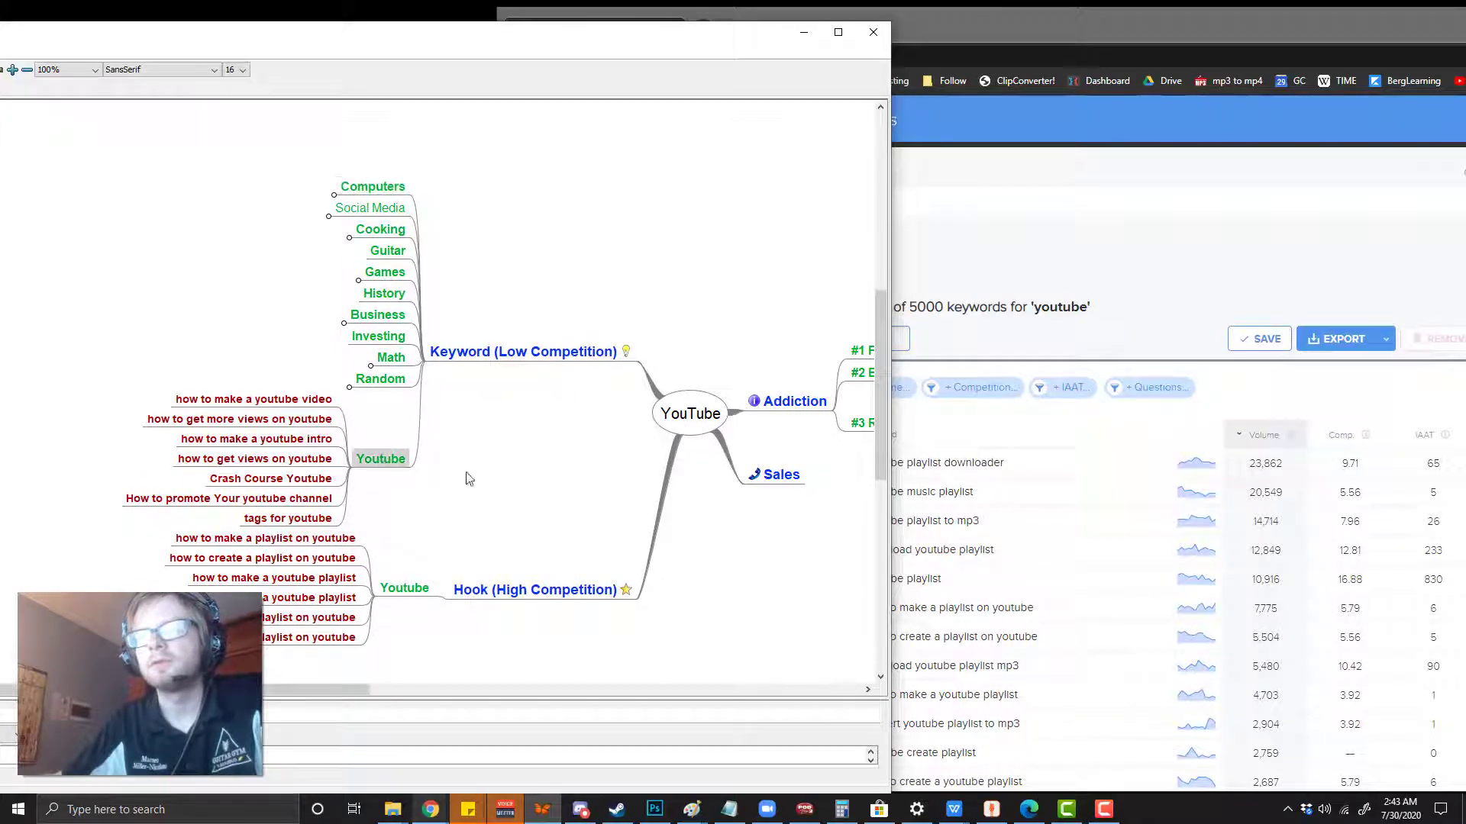
drag(475, 477, 516, 495)
click(402, 214)
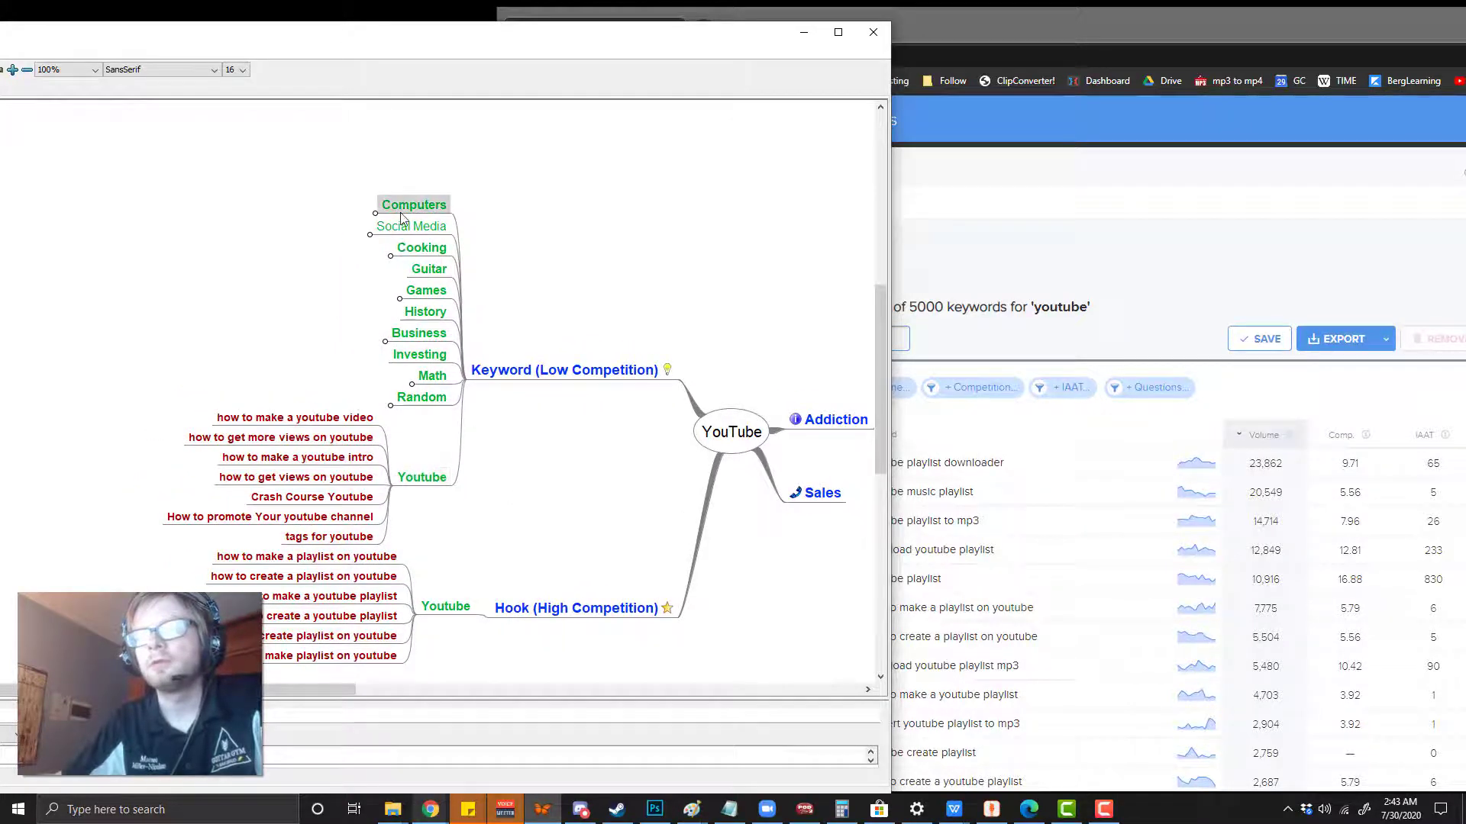
click(425, 480)
drag(510, 476, 544, 452)
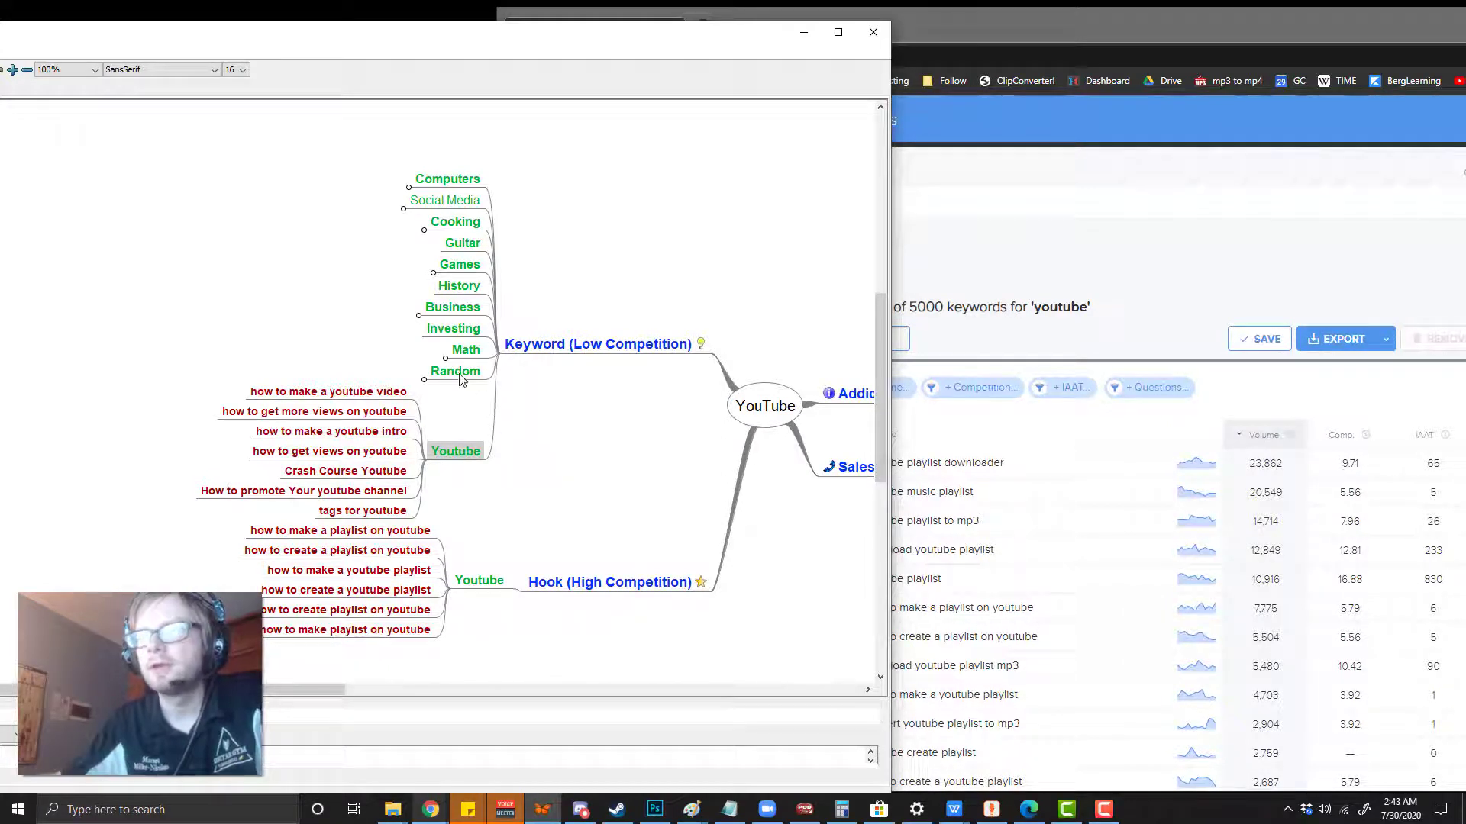
drag(612, 448, 625, 452)
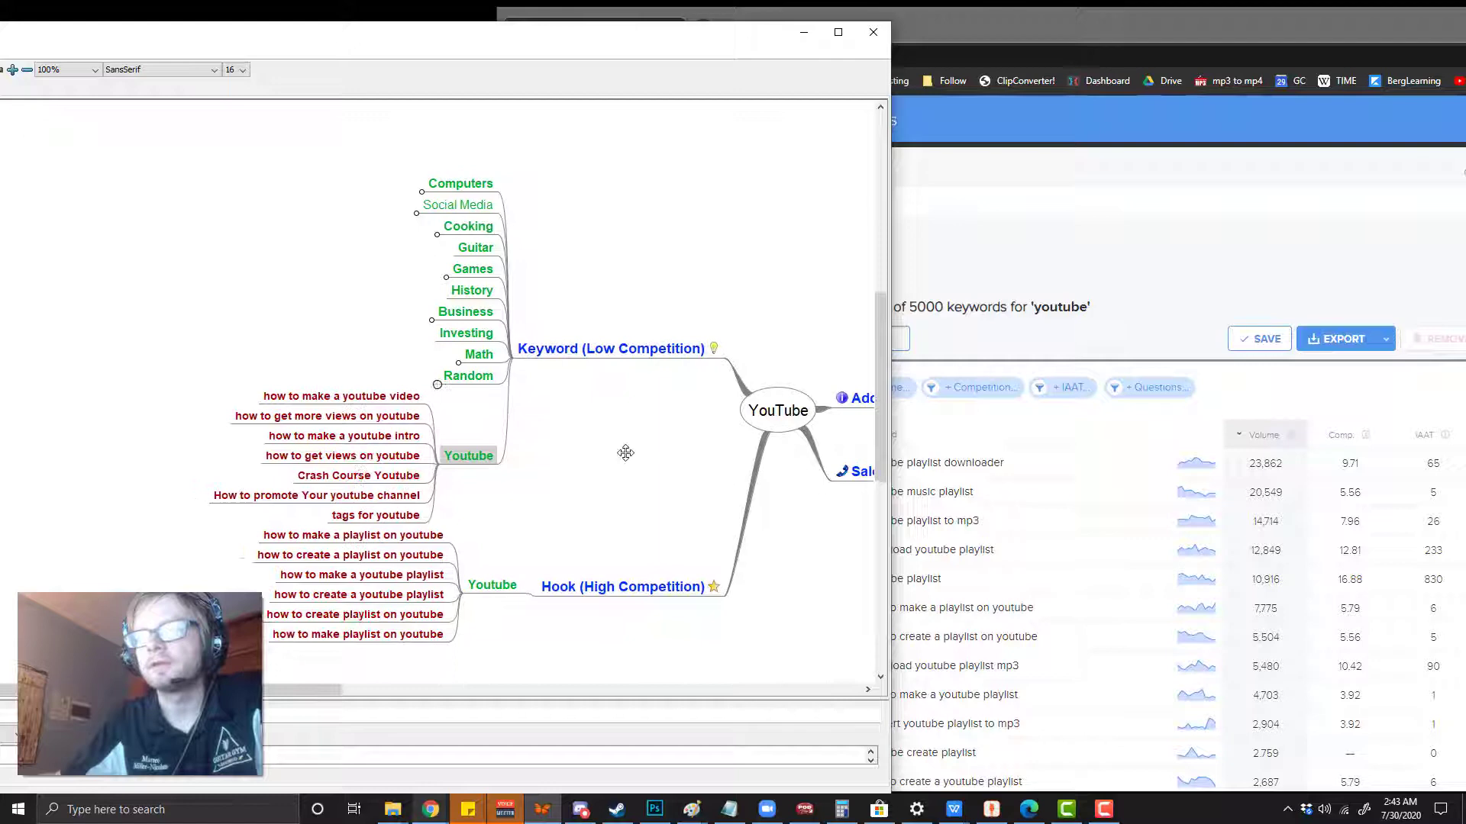
click(478, 186)
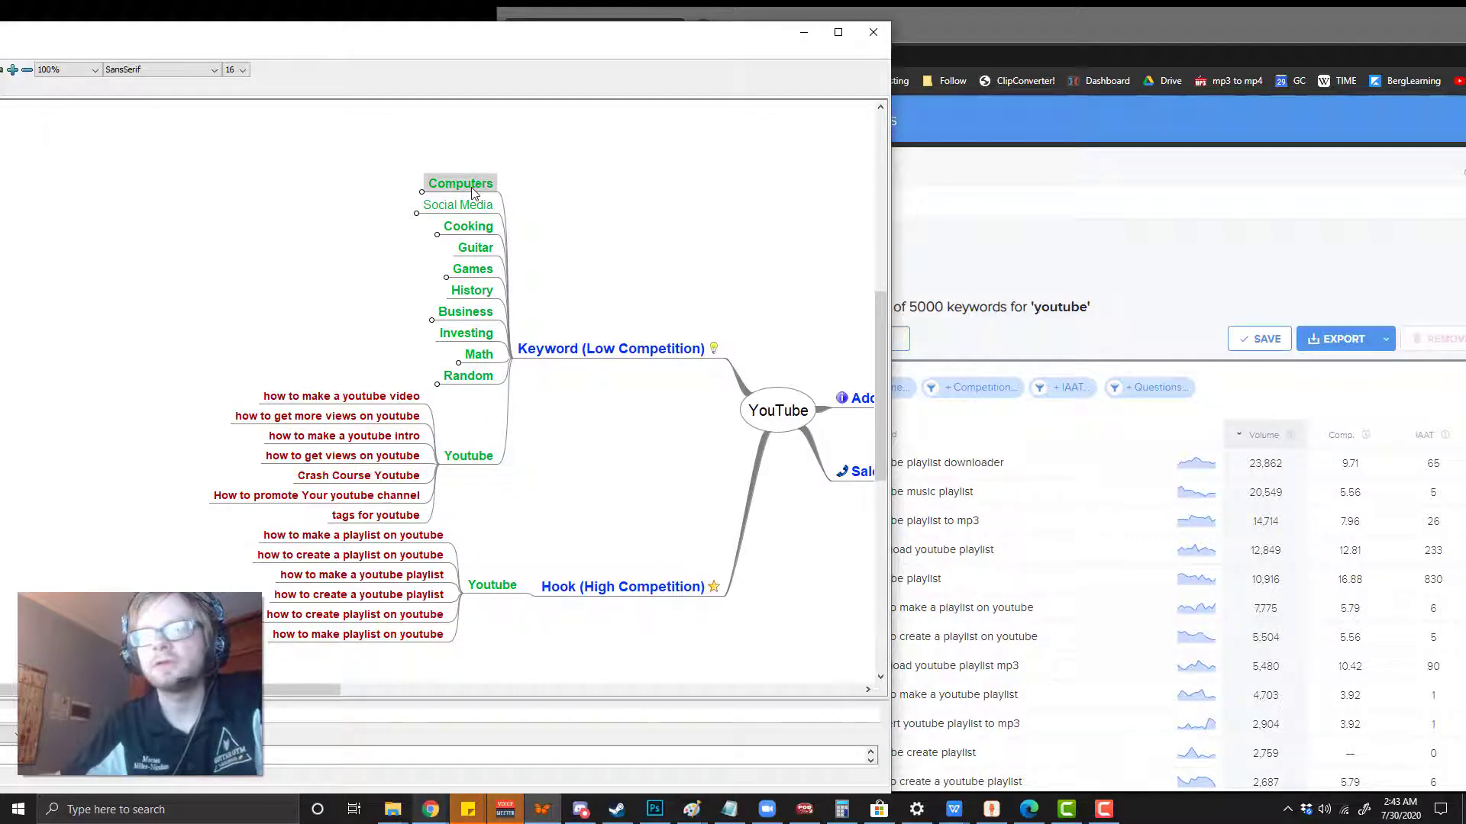
Step: Unfold Computers, browse its 'how to' keyword list, then fold it closed
click(473, 193)
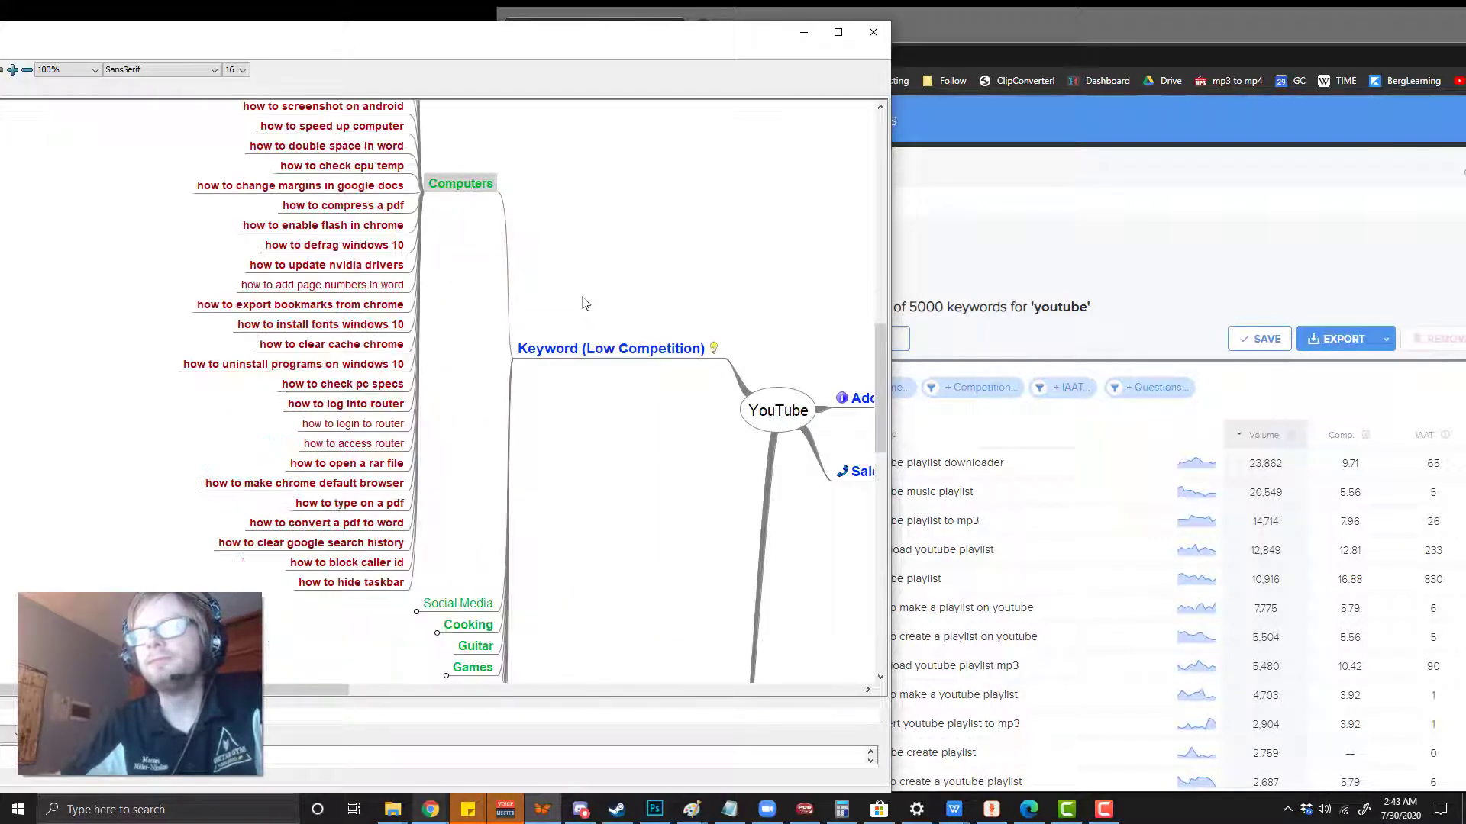
drag(583, 301, 784, 323)
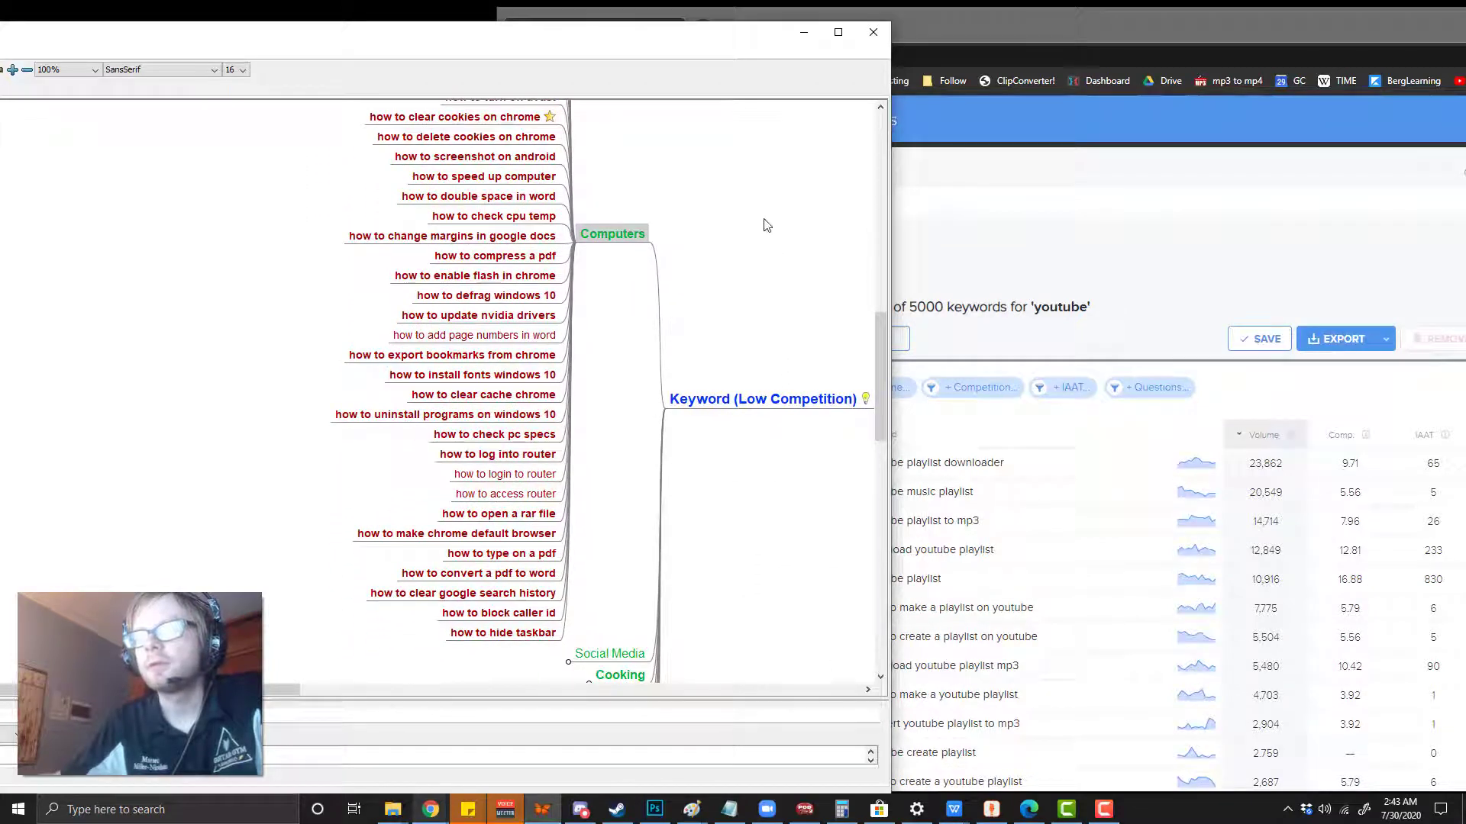
scroll(671, 236, up, 5)
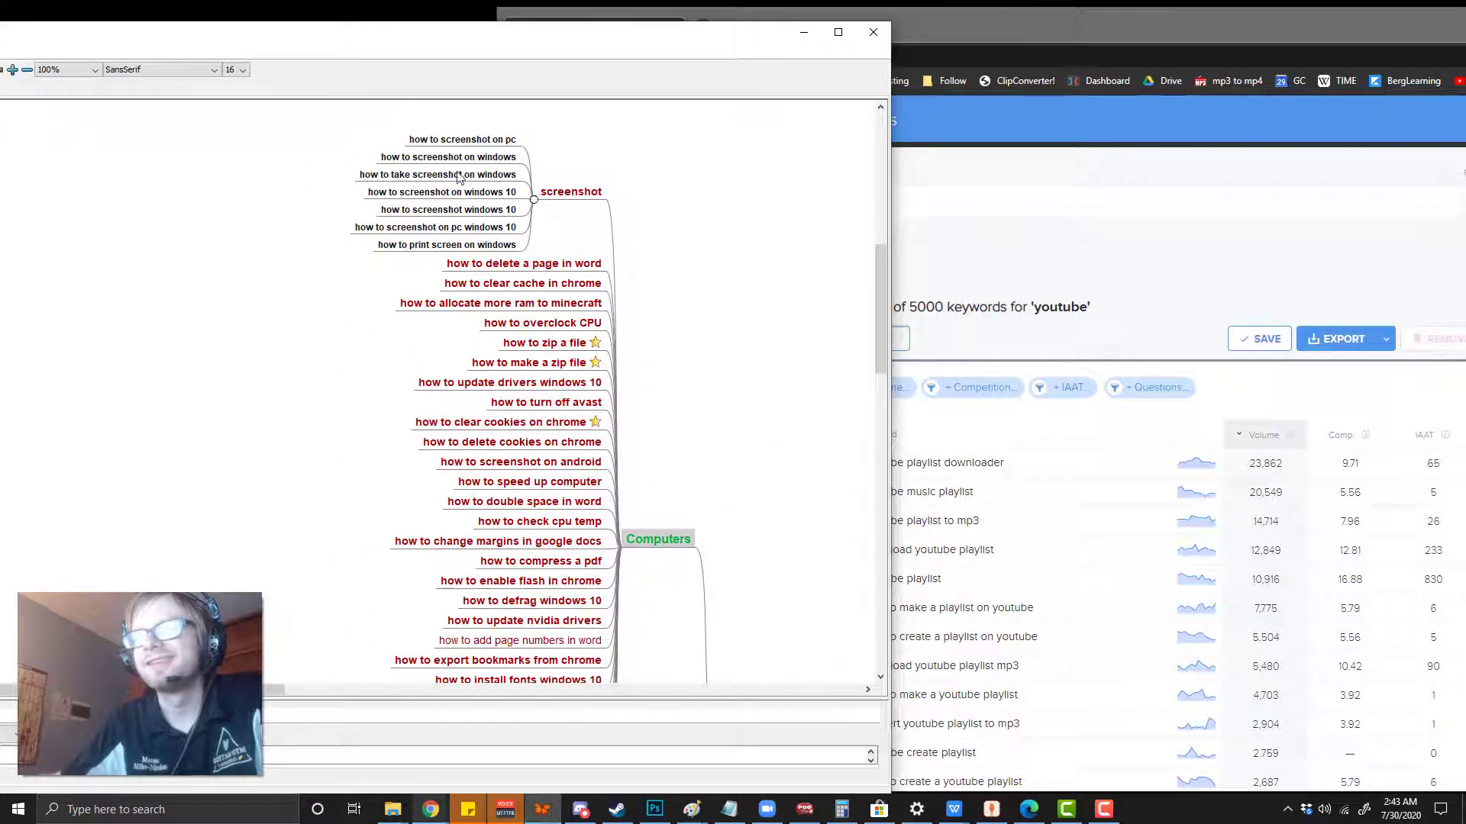
mouse_move(570, 470)
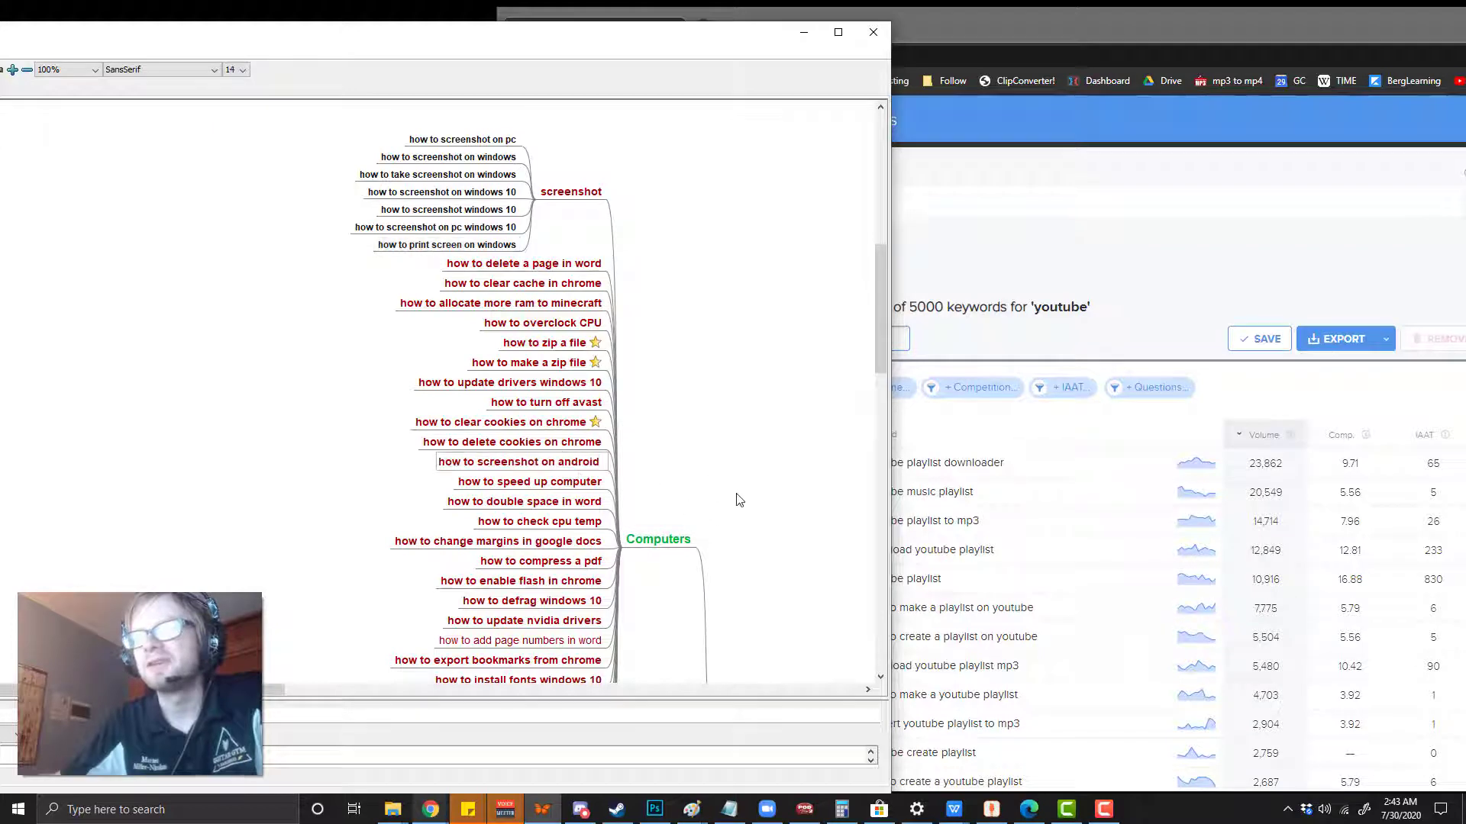
drag(756, 494, 700, 275)
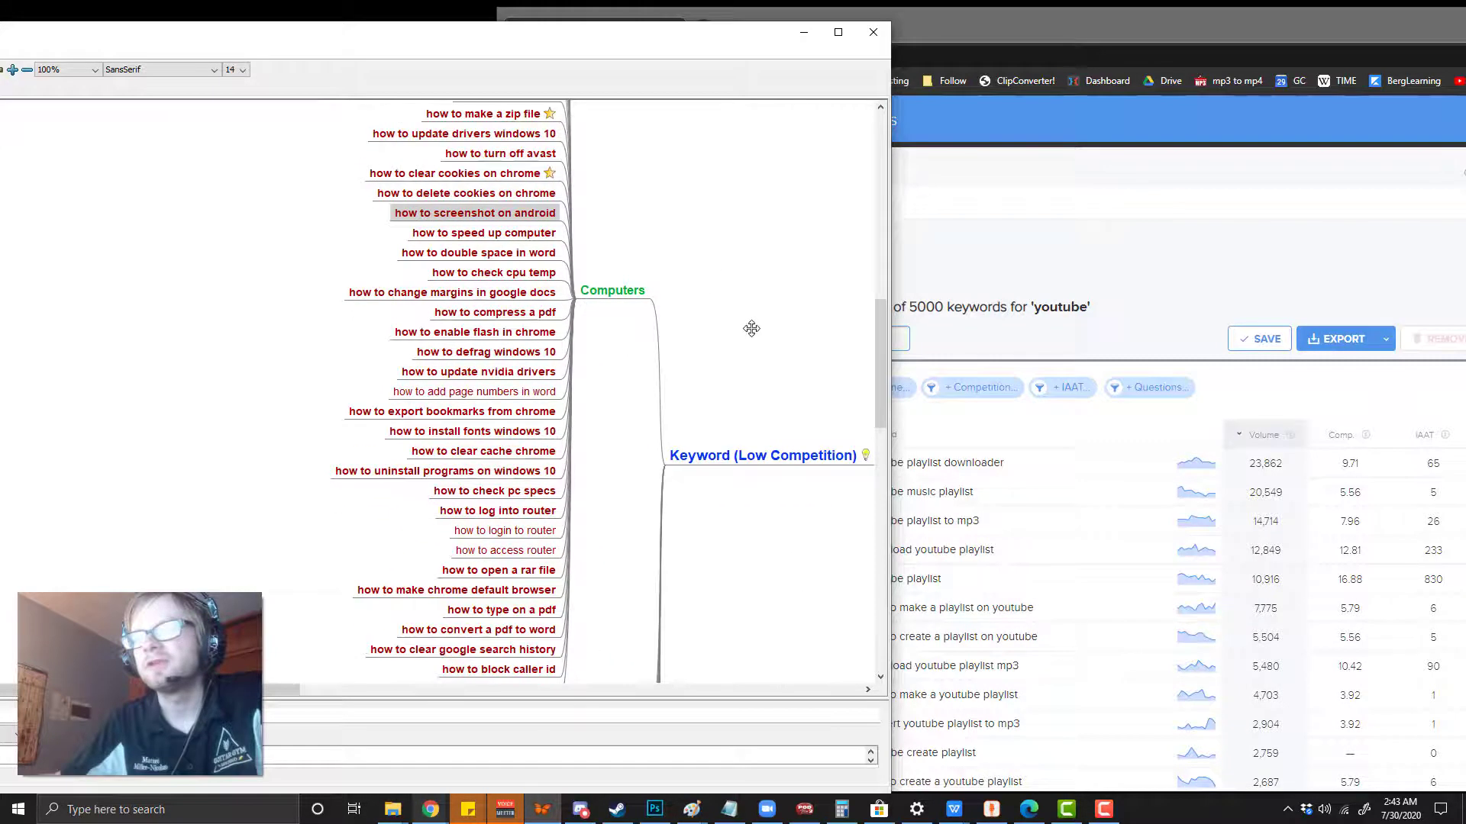
scroll(749, 324, down, 1)
mouse_move(489, 428)
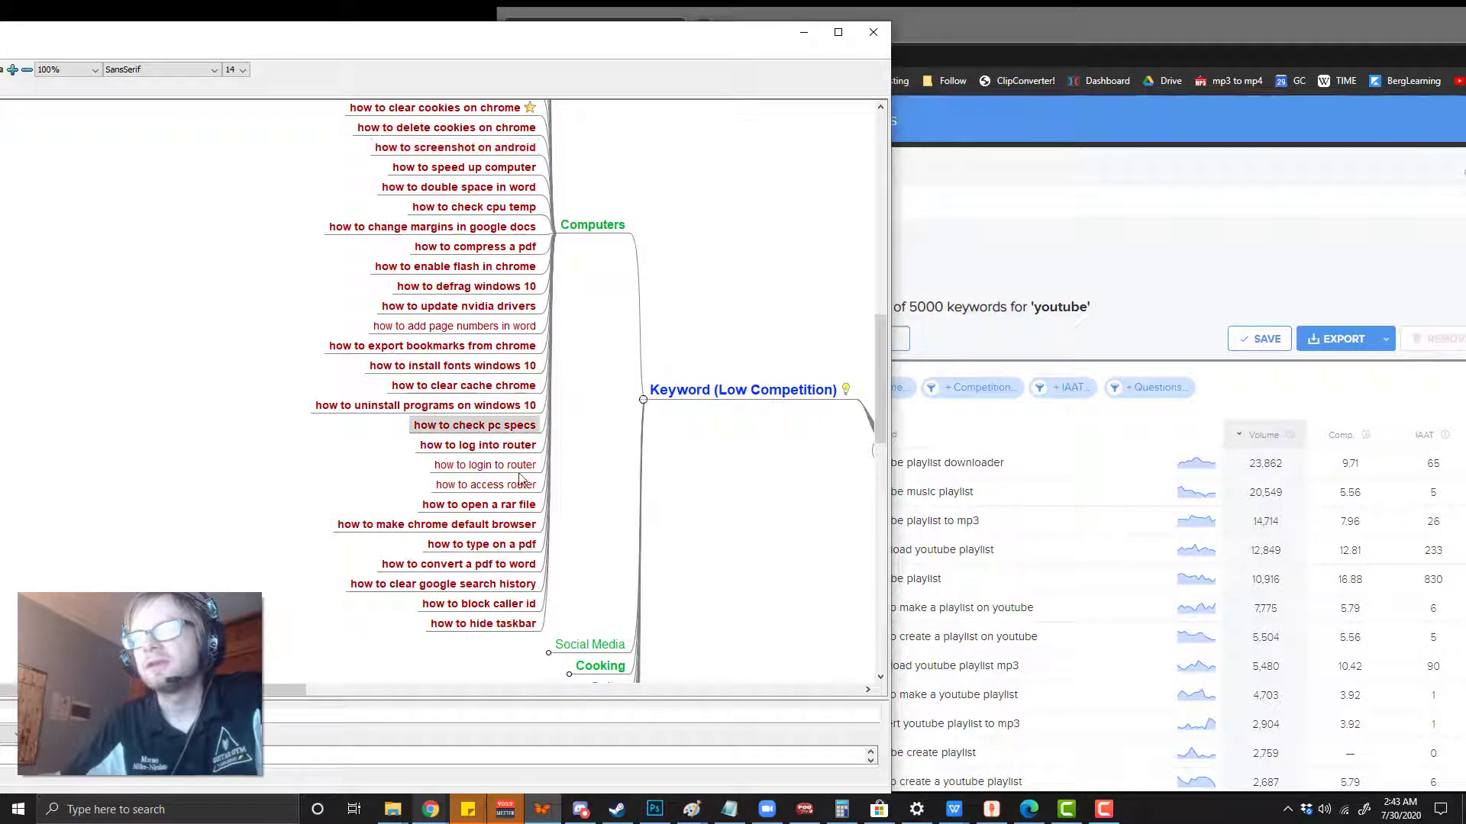
click(582, 229)
Step: Expand and fold Social Media, then unfold Cooking and browse recipe keywords like alfredo and tartar sauce
click(588, 232)
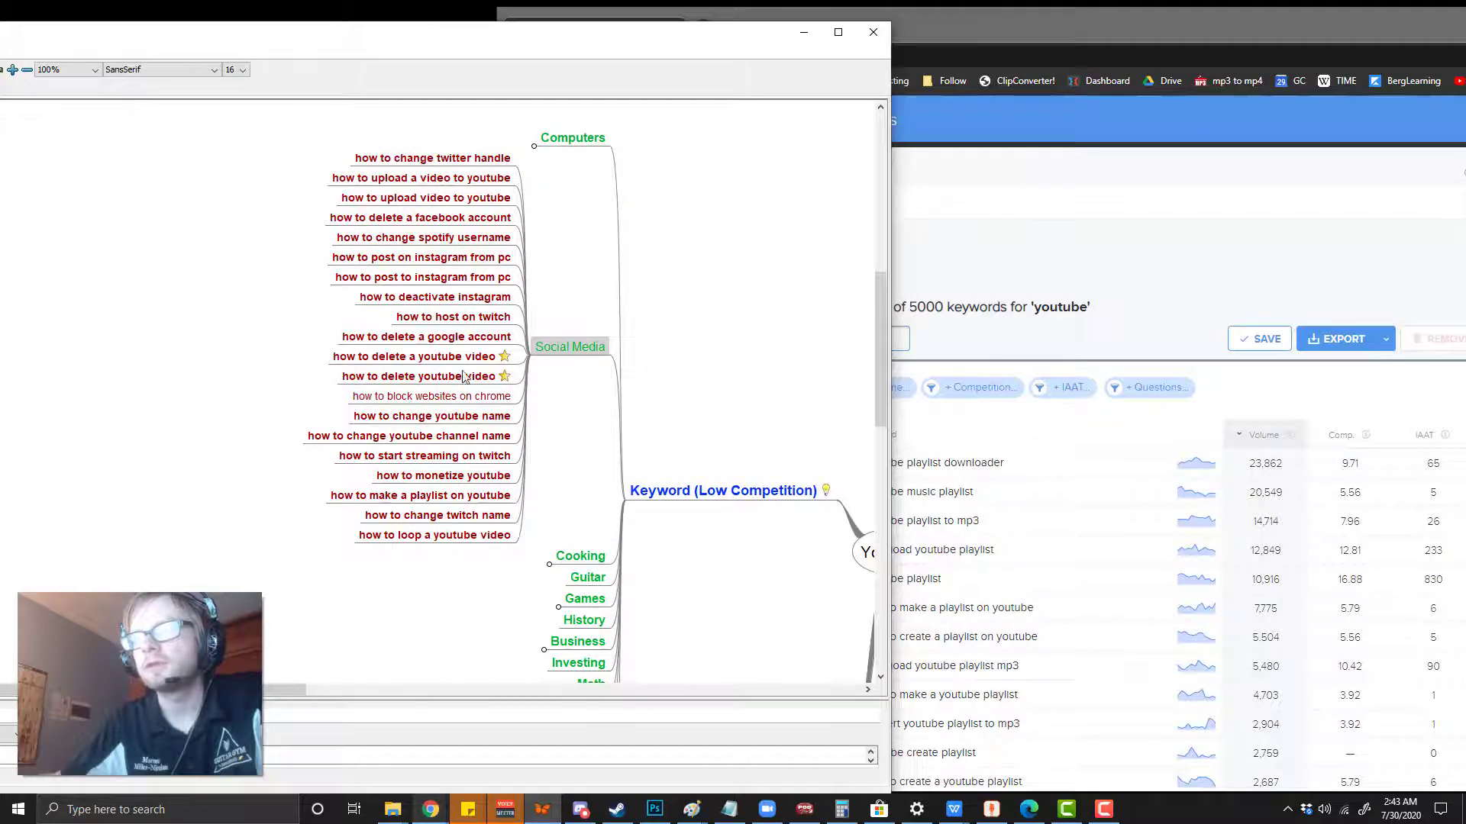
click(529, 355)
click(550, 377)
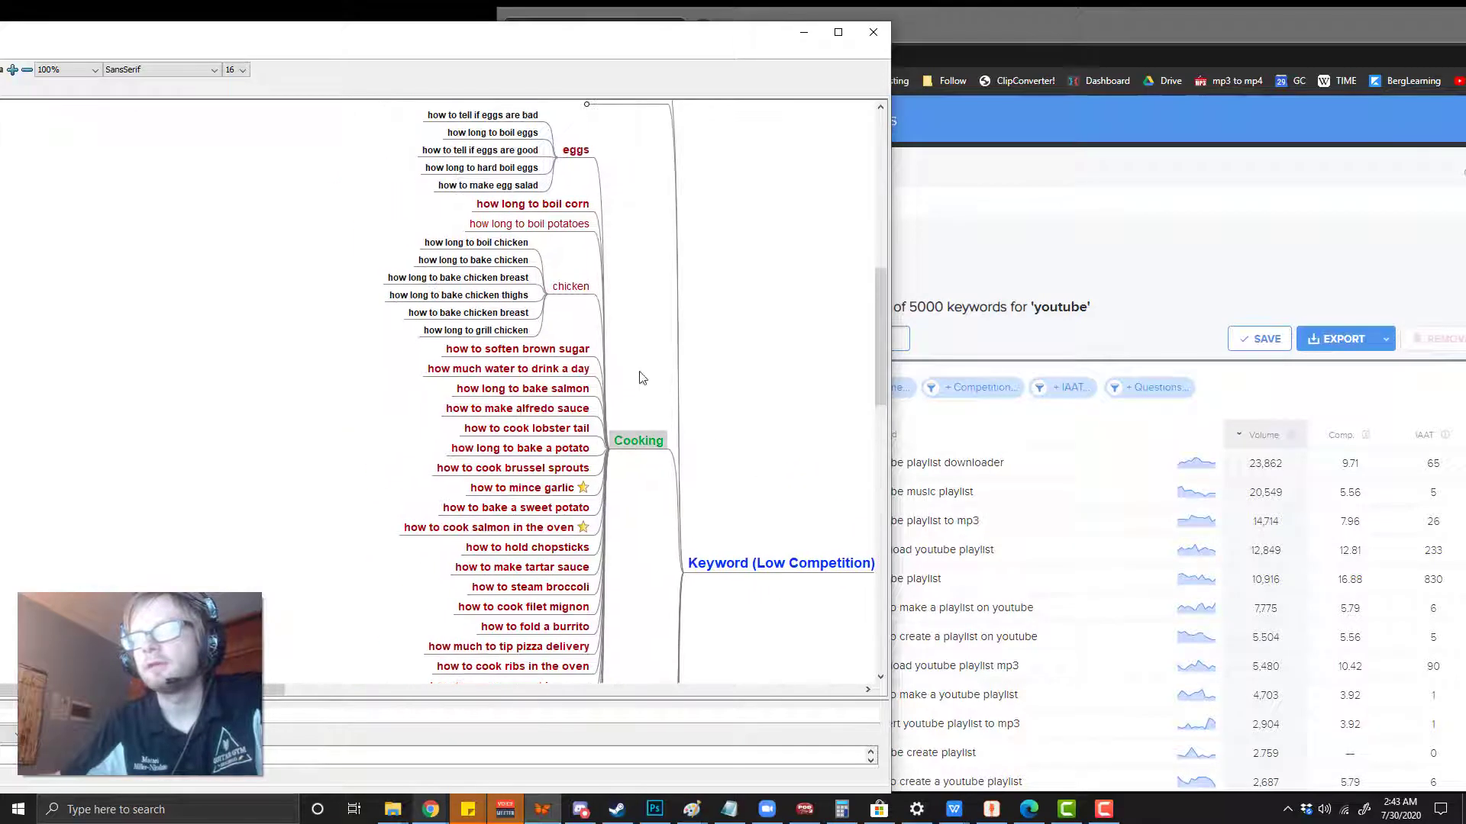
click(521, 412)
scroll(789, 433, down, 1)
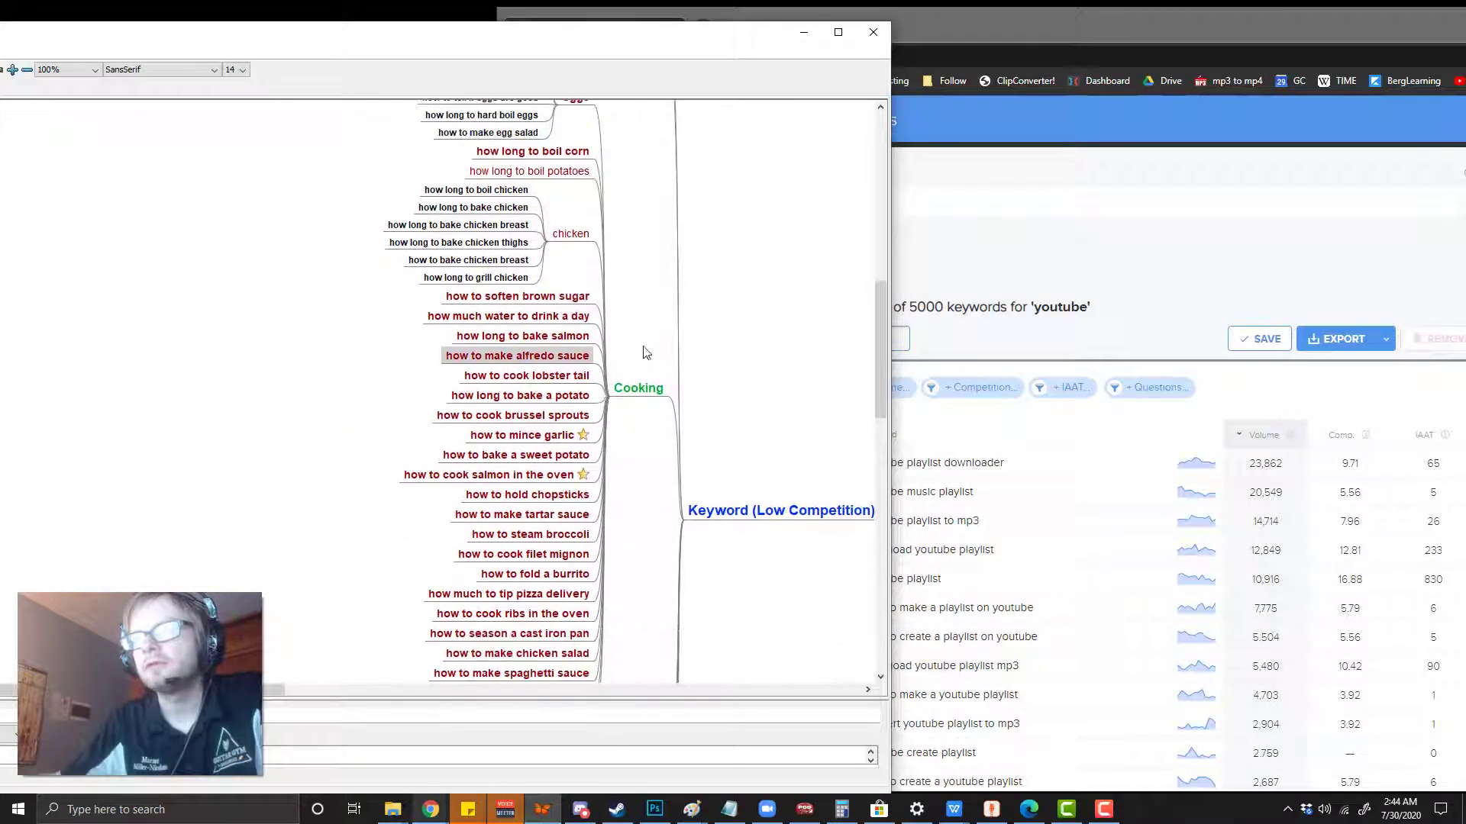
click(554, 321)
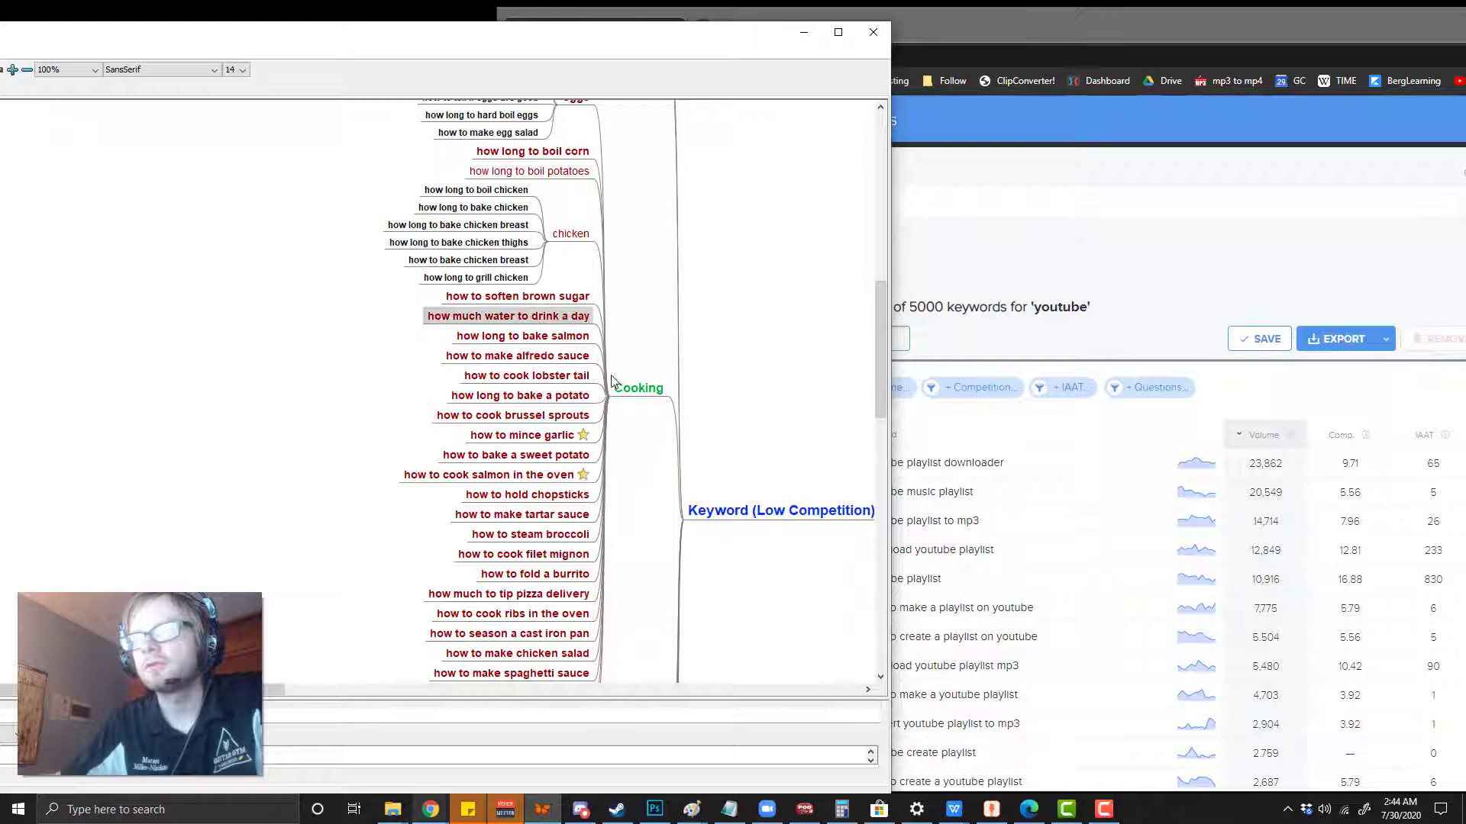
scroll(732, 428, down, 1)
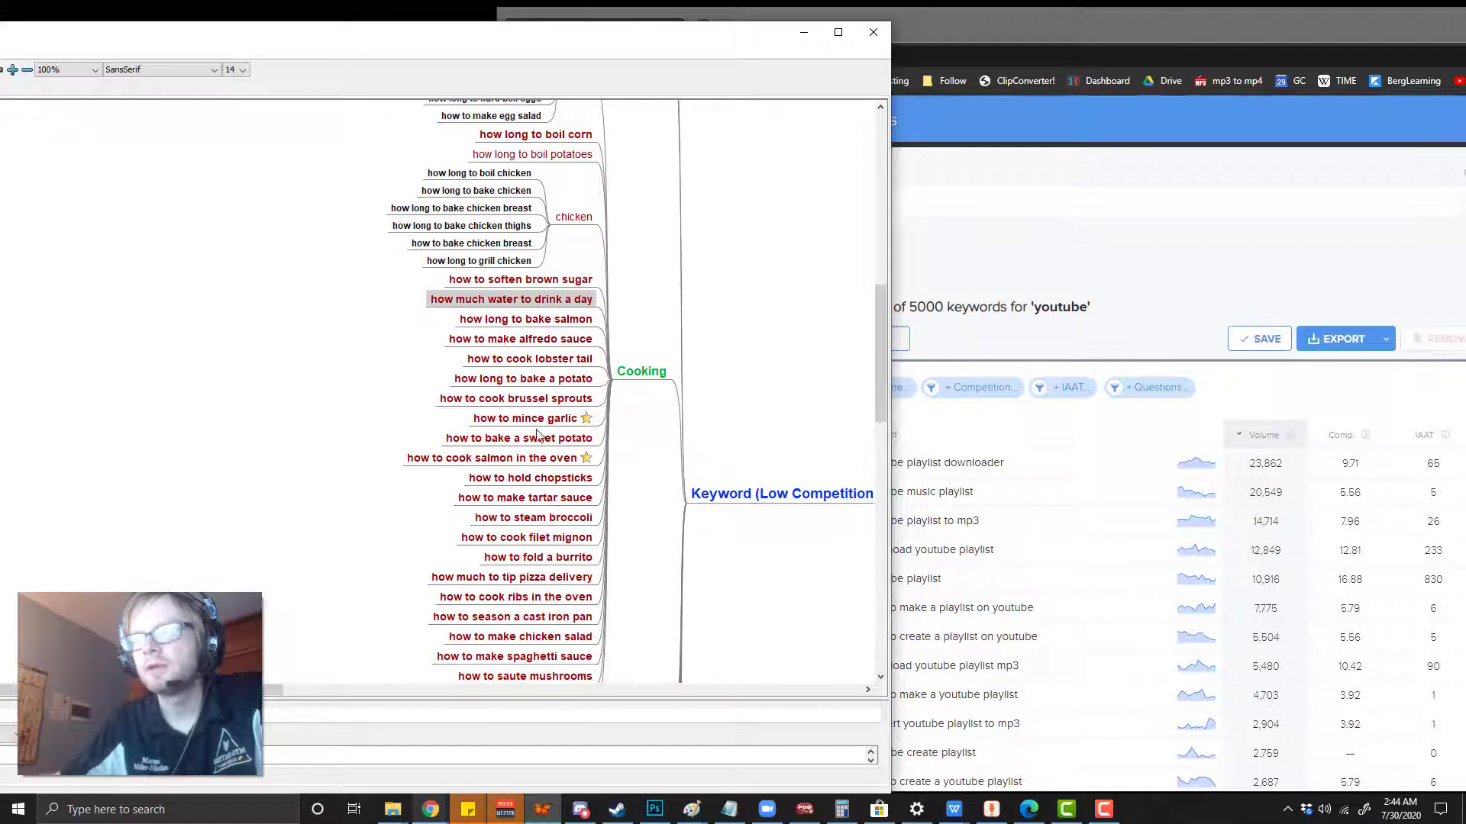
click(557, 498)
Step: Fold Cooking, expand Games, Business, Math and Random to view their keywords, then collapse each
click(577, 368)
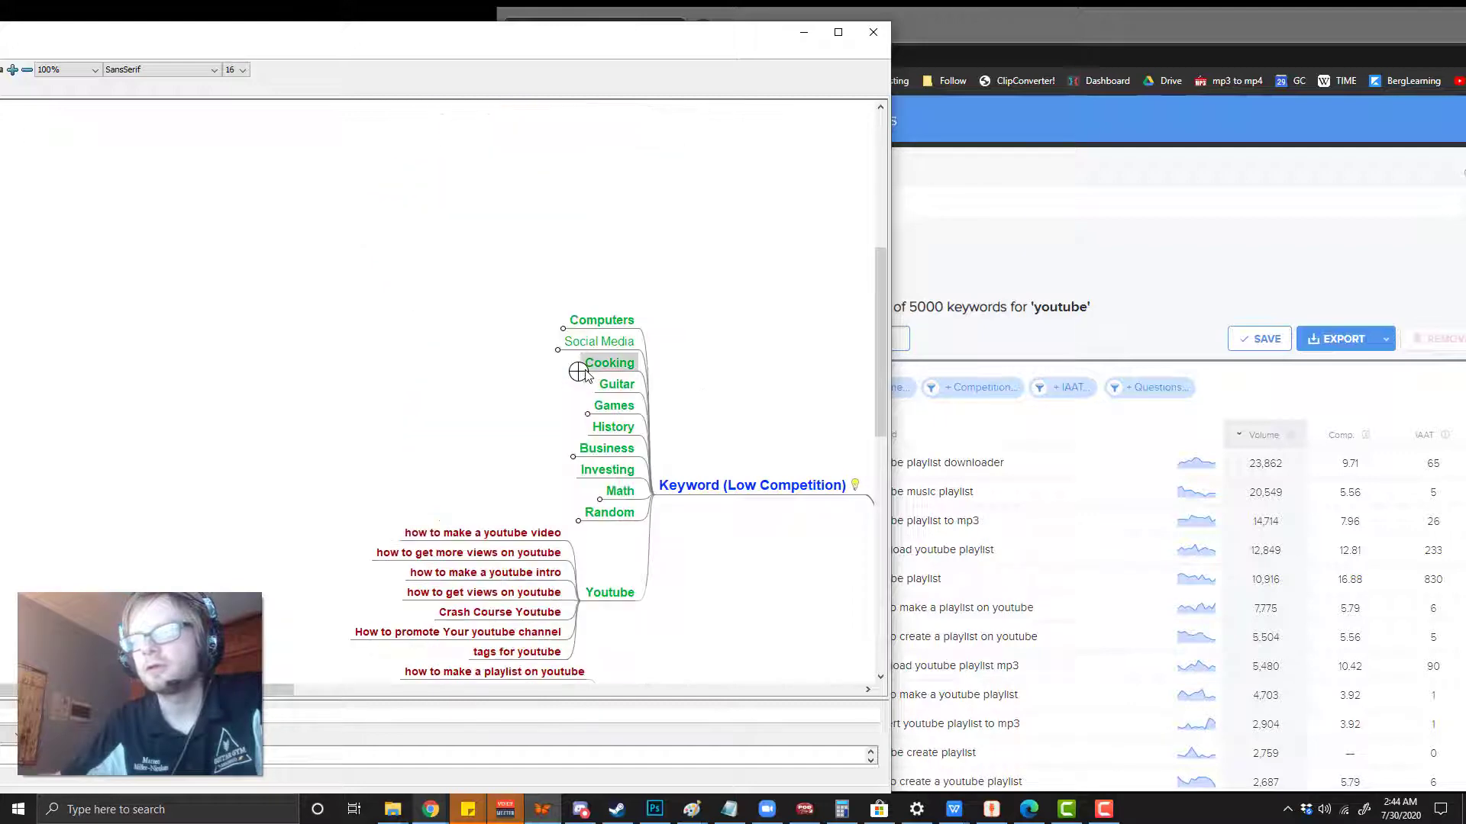
click(577, 378)
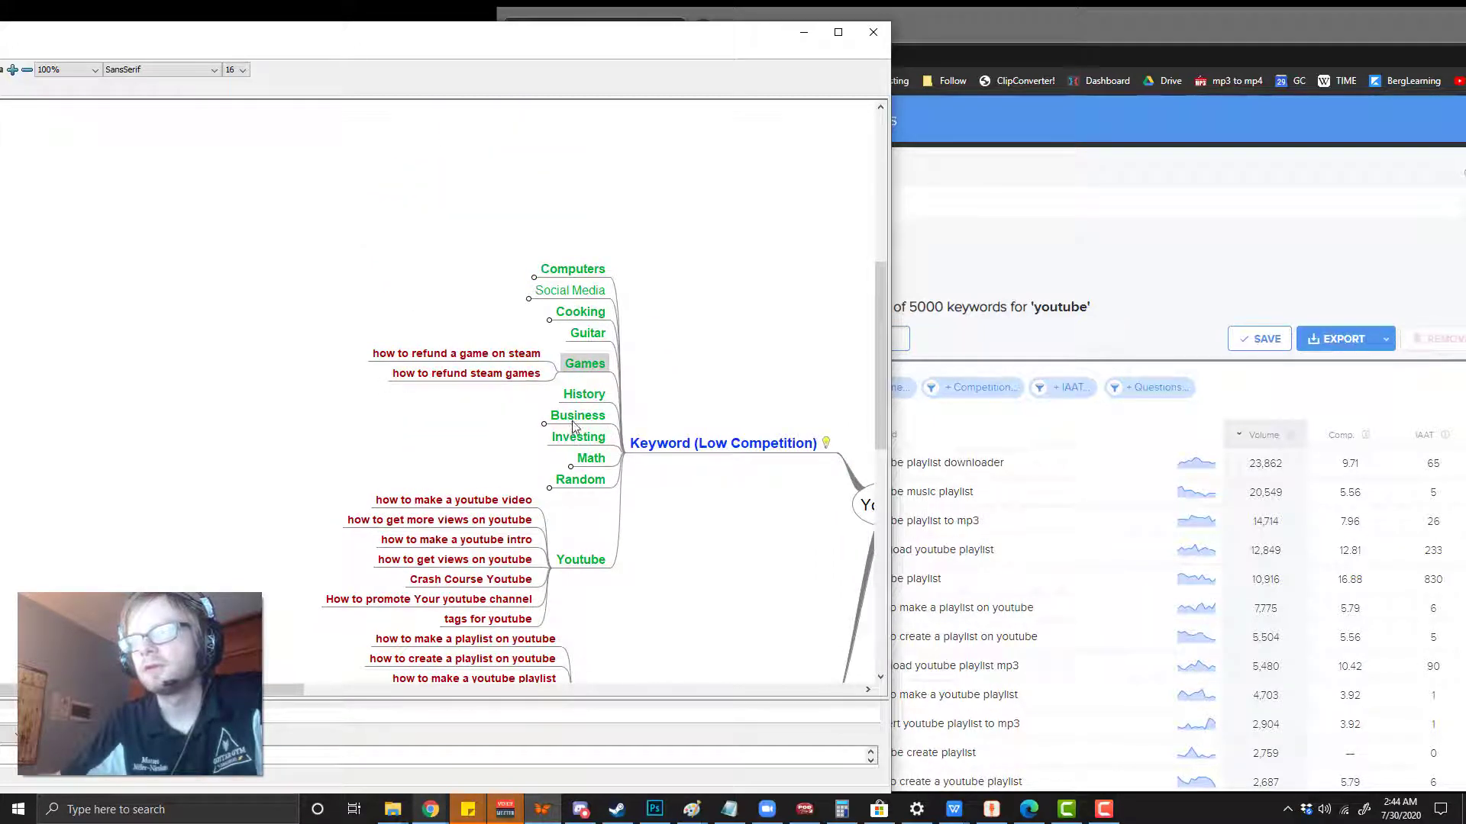
click(572, 418)
click(578, 458)
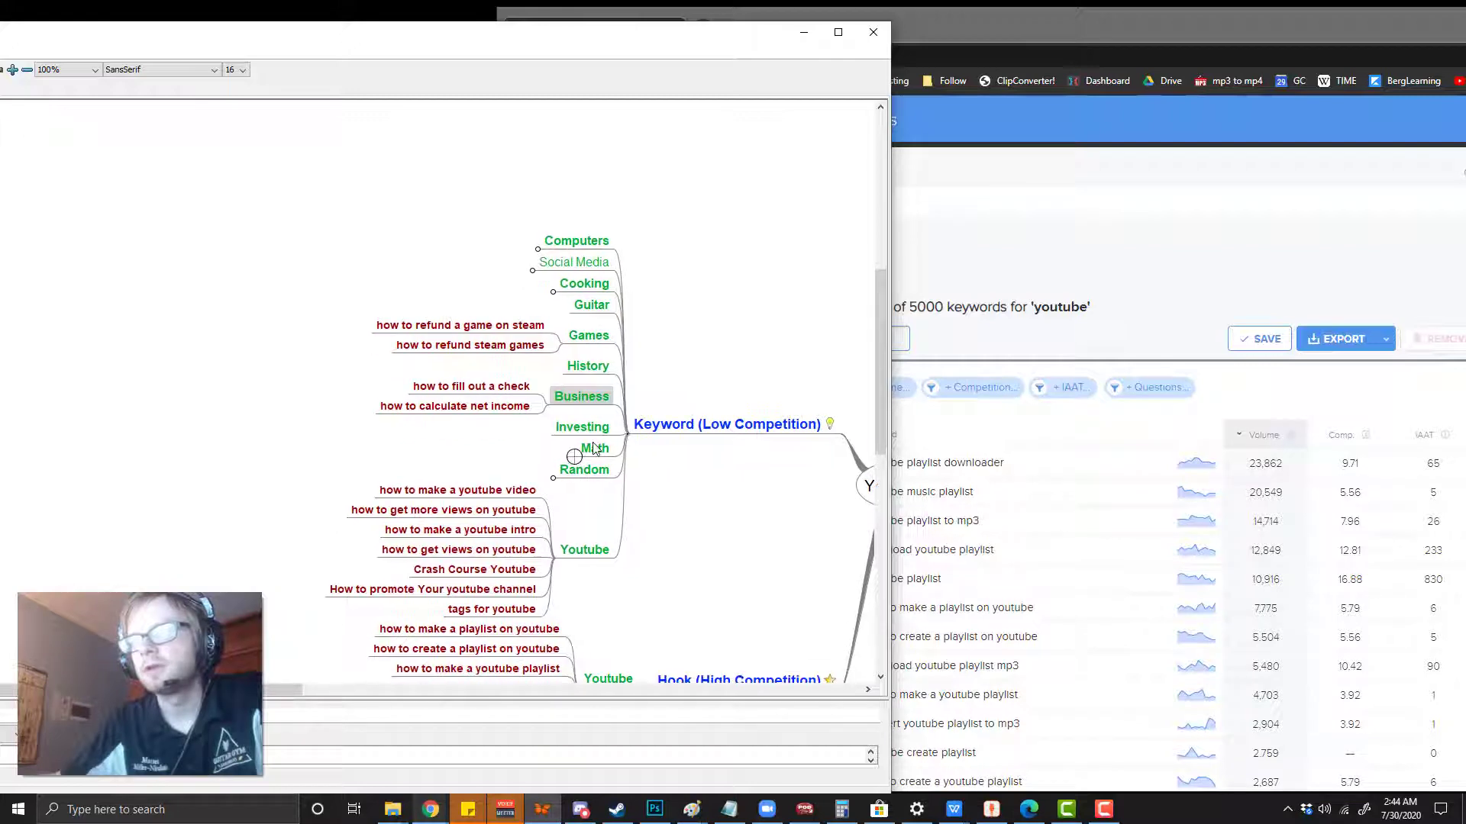
click(580, 210)
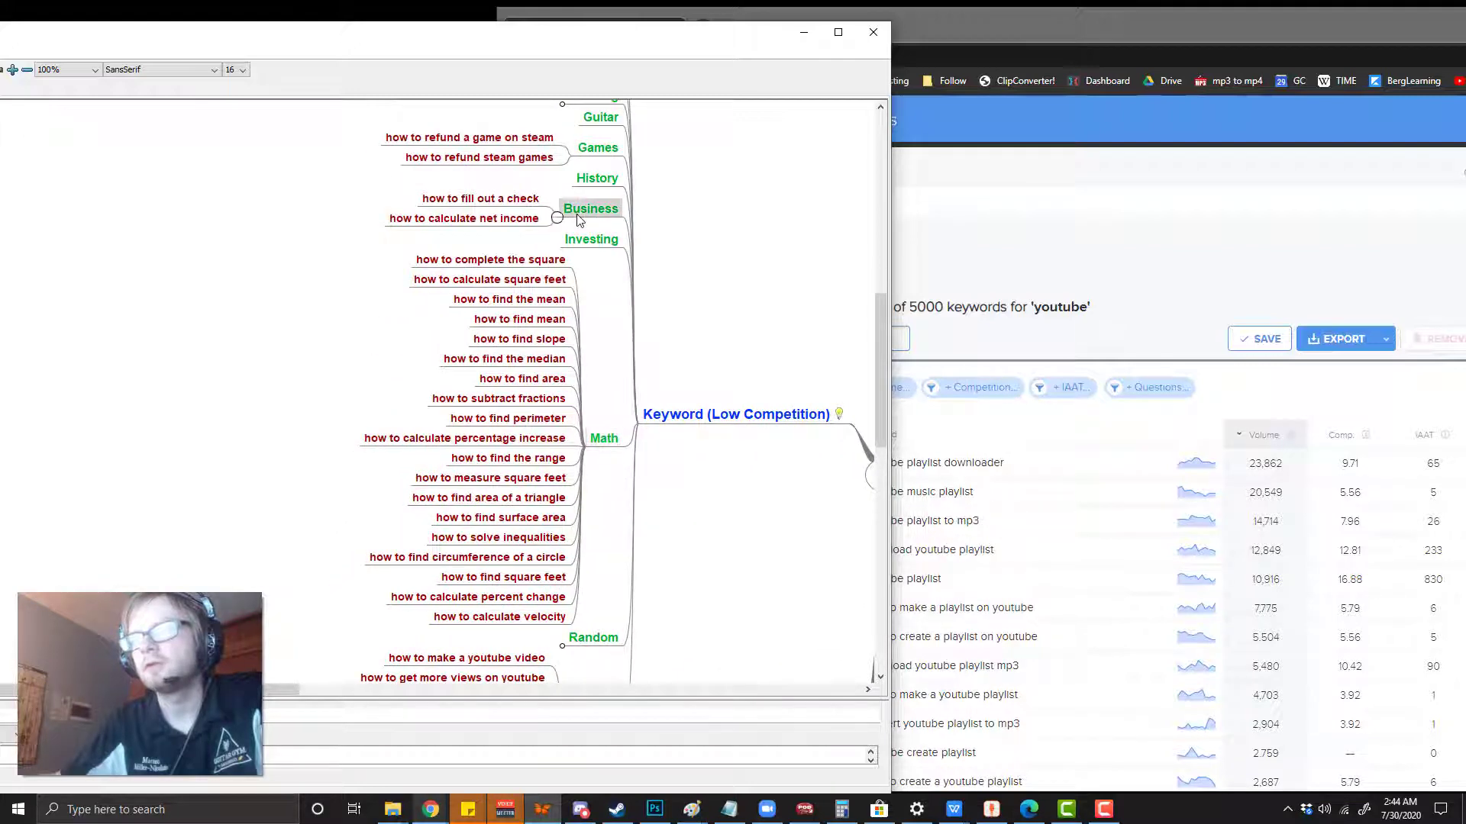
click(601, 157)
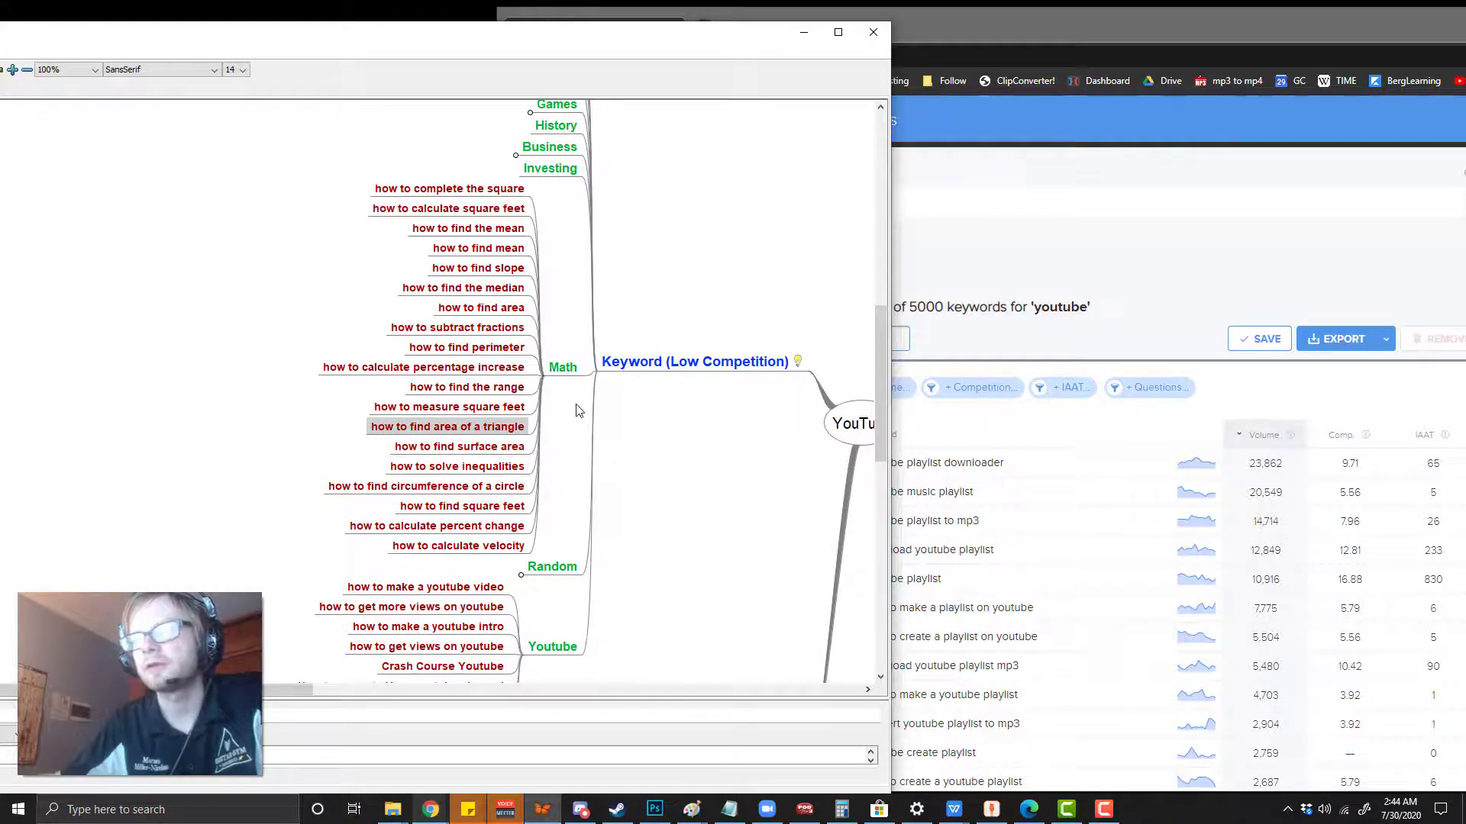
click(562, 370)
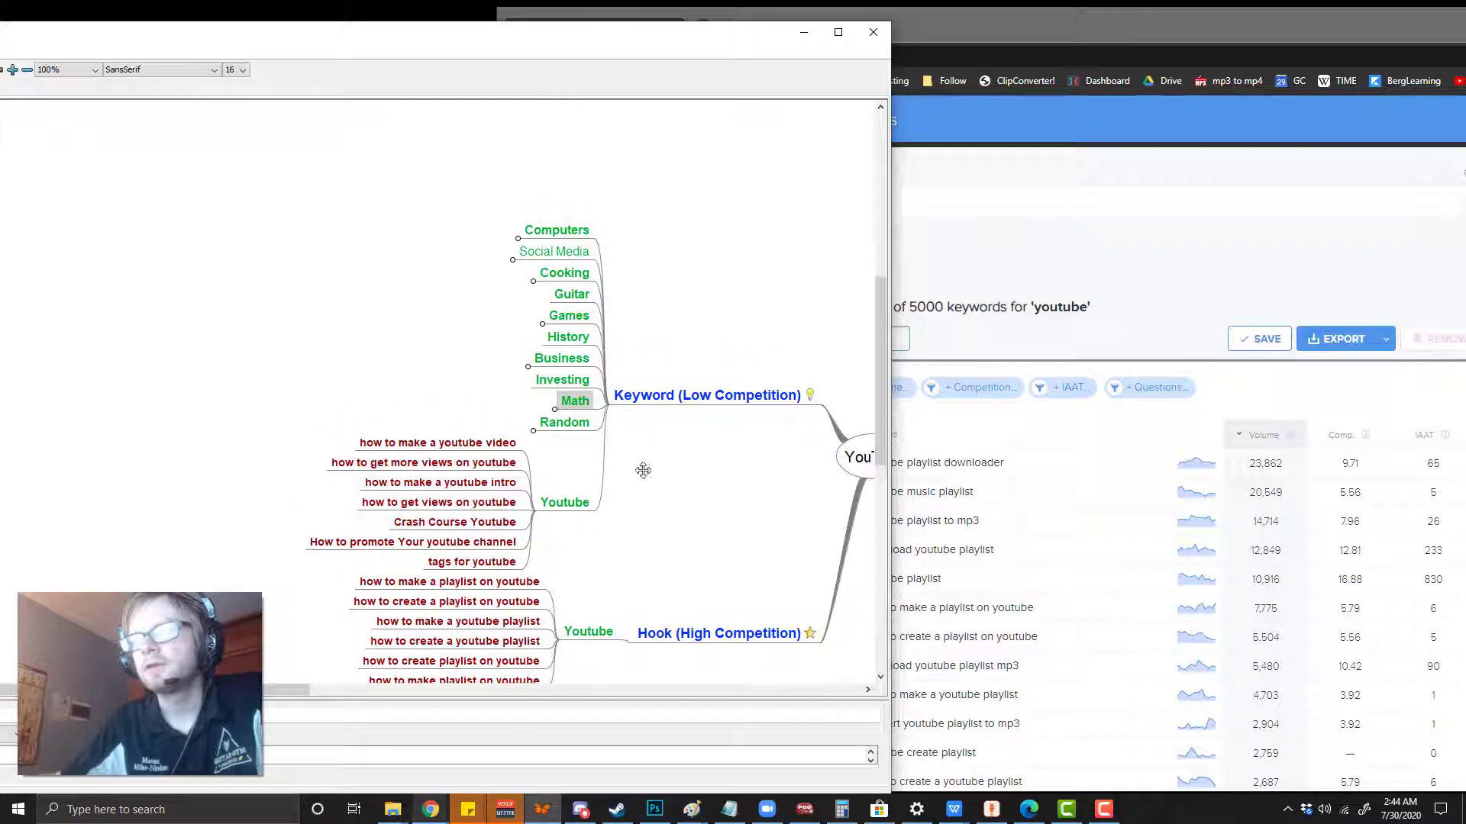
click(565, 419)
click(562, 330)
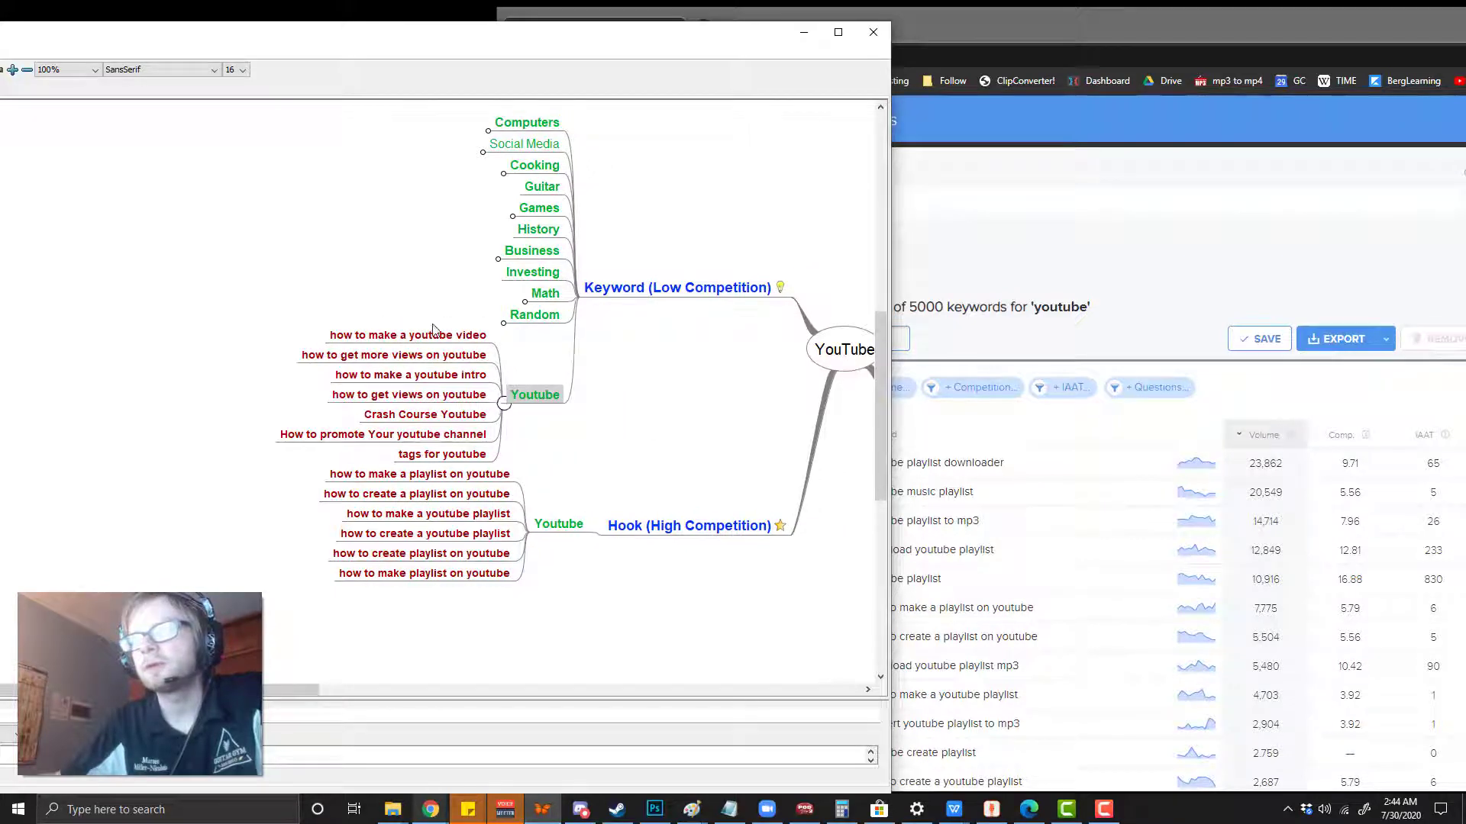
Step: Review the Wordtracker youtube playlist keyword results, then switch to the keywords spreadsheet
click(1043, 263)
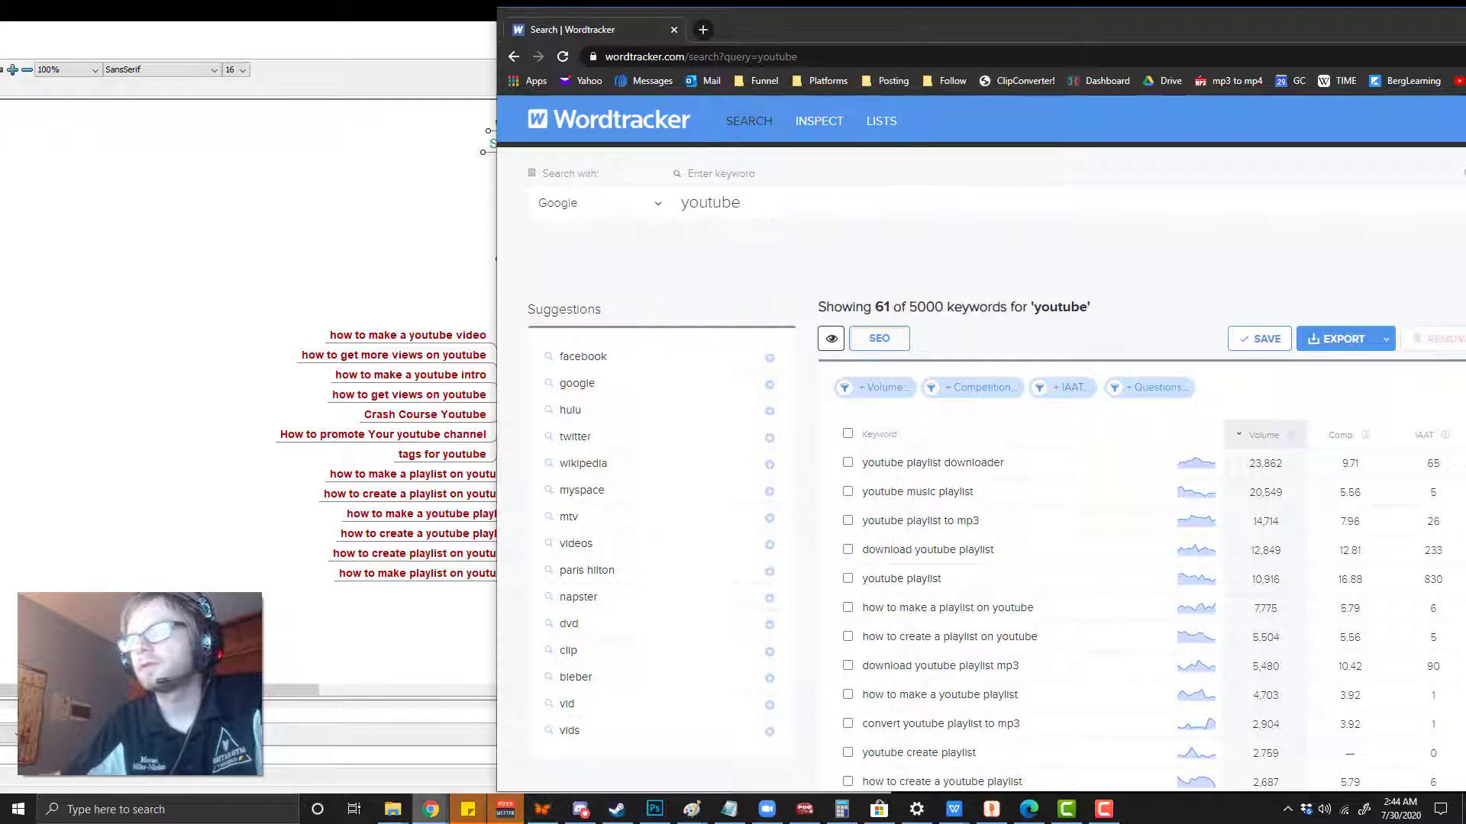
drag(799, 25, 849, 25)
scroll(946, 413, down, 3)
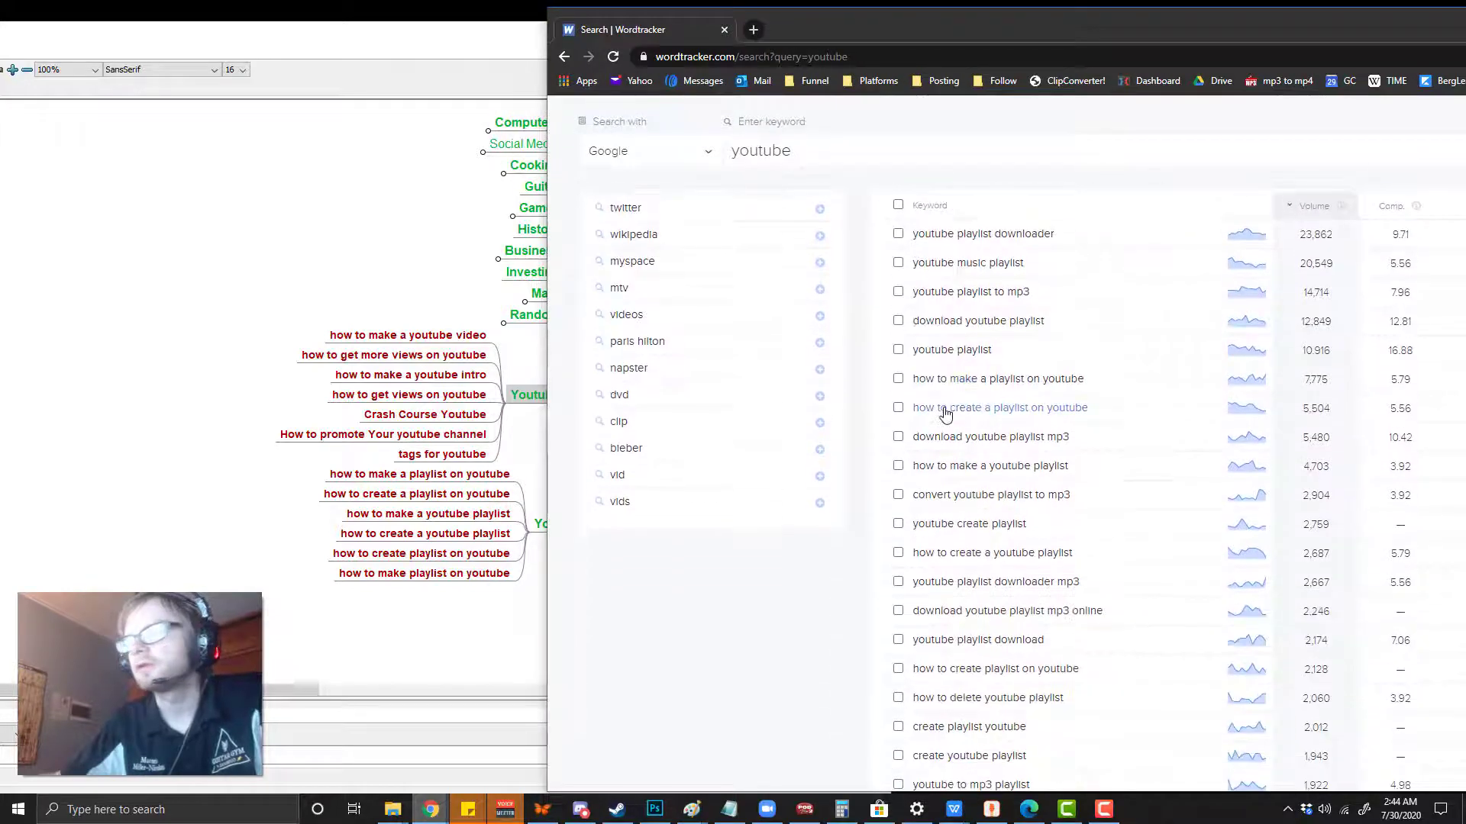
click(417, 343)
click(1046, 175)
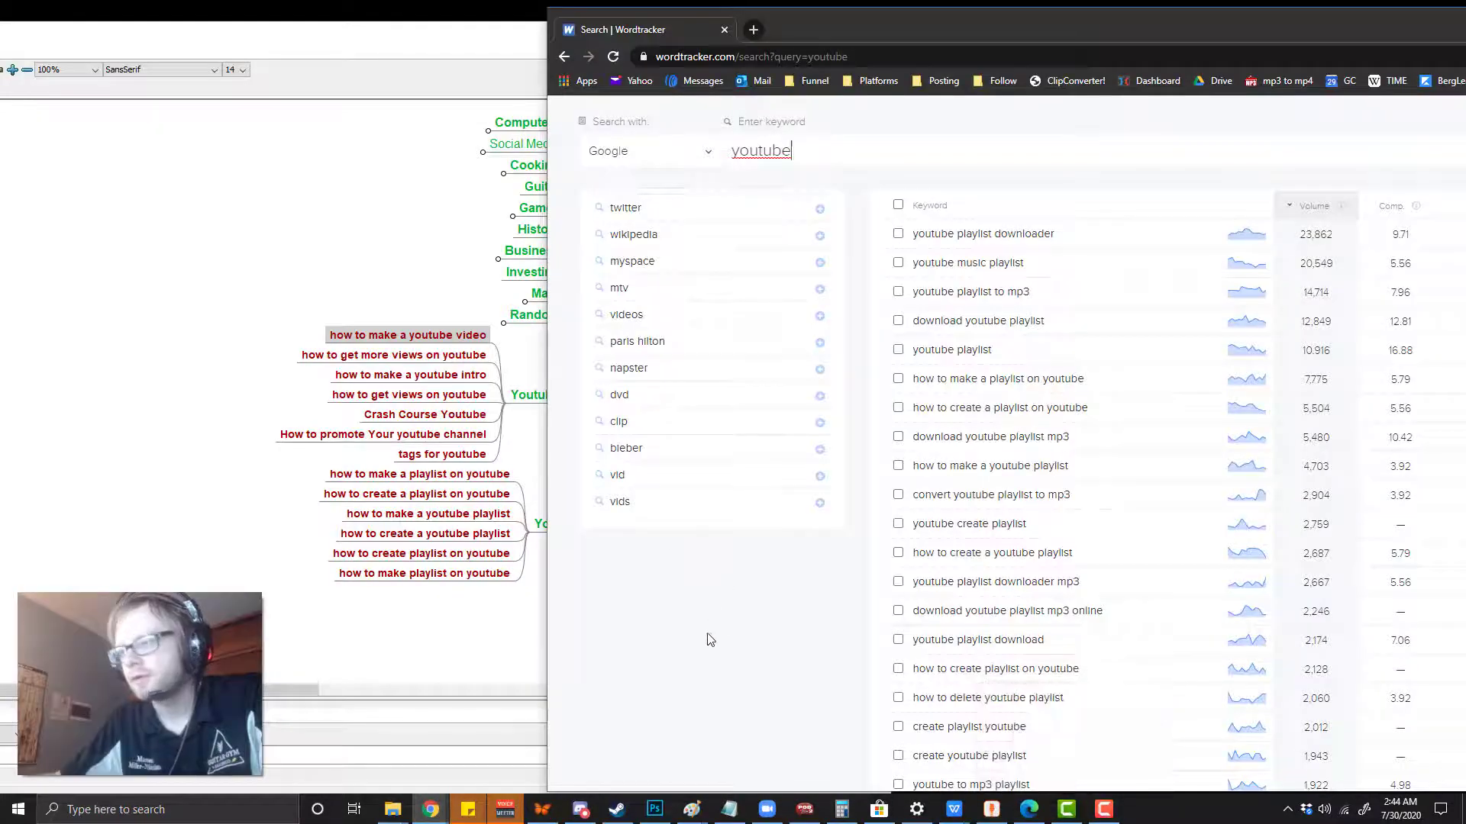
click(710, 639)
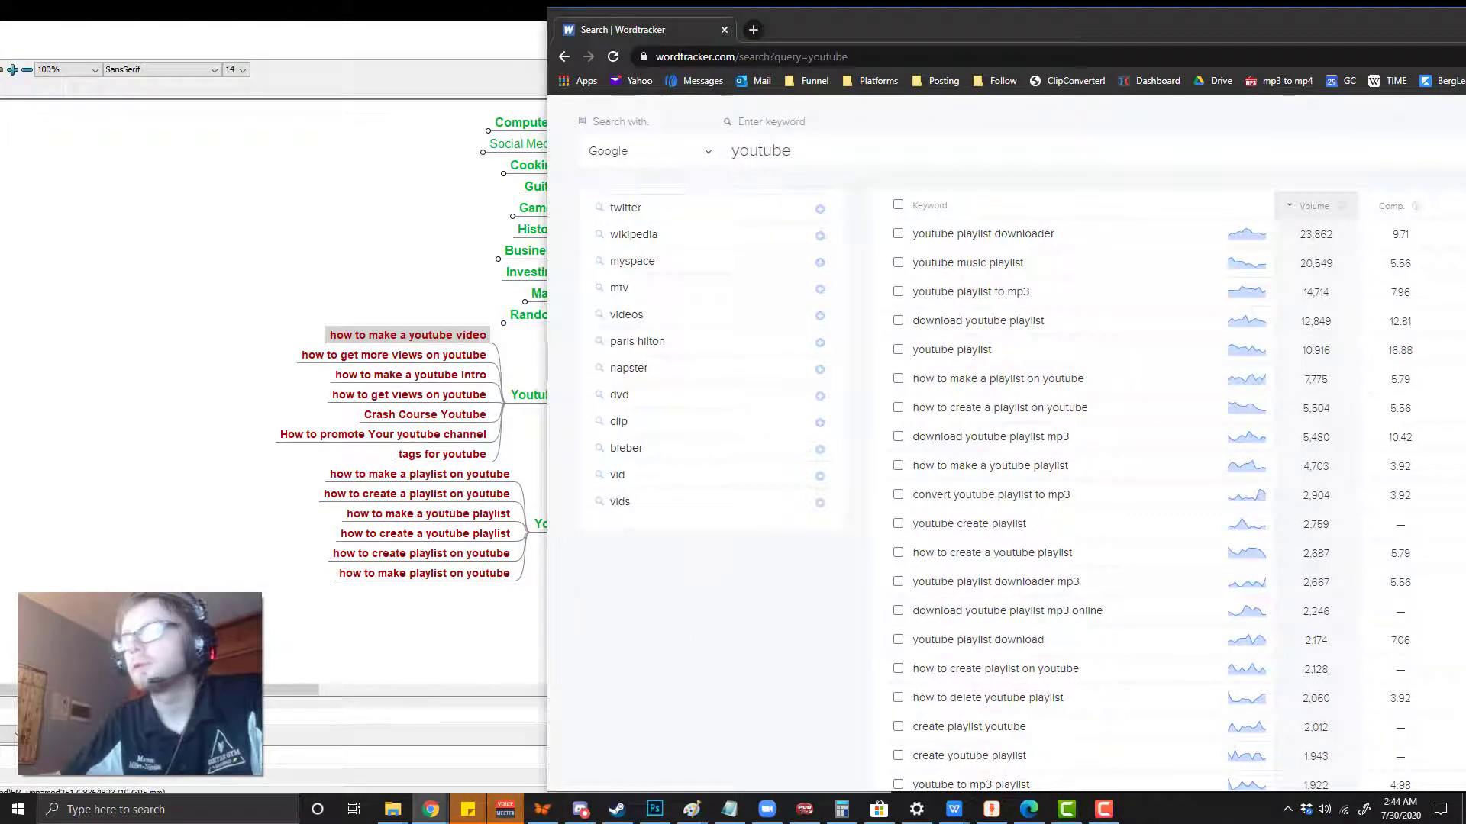
key(alt+Tab)
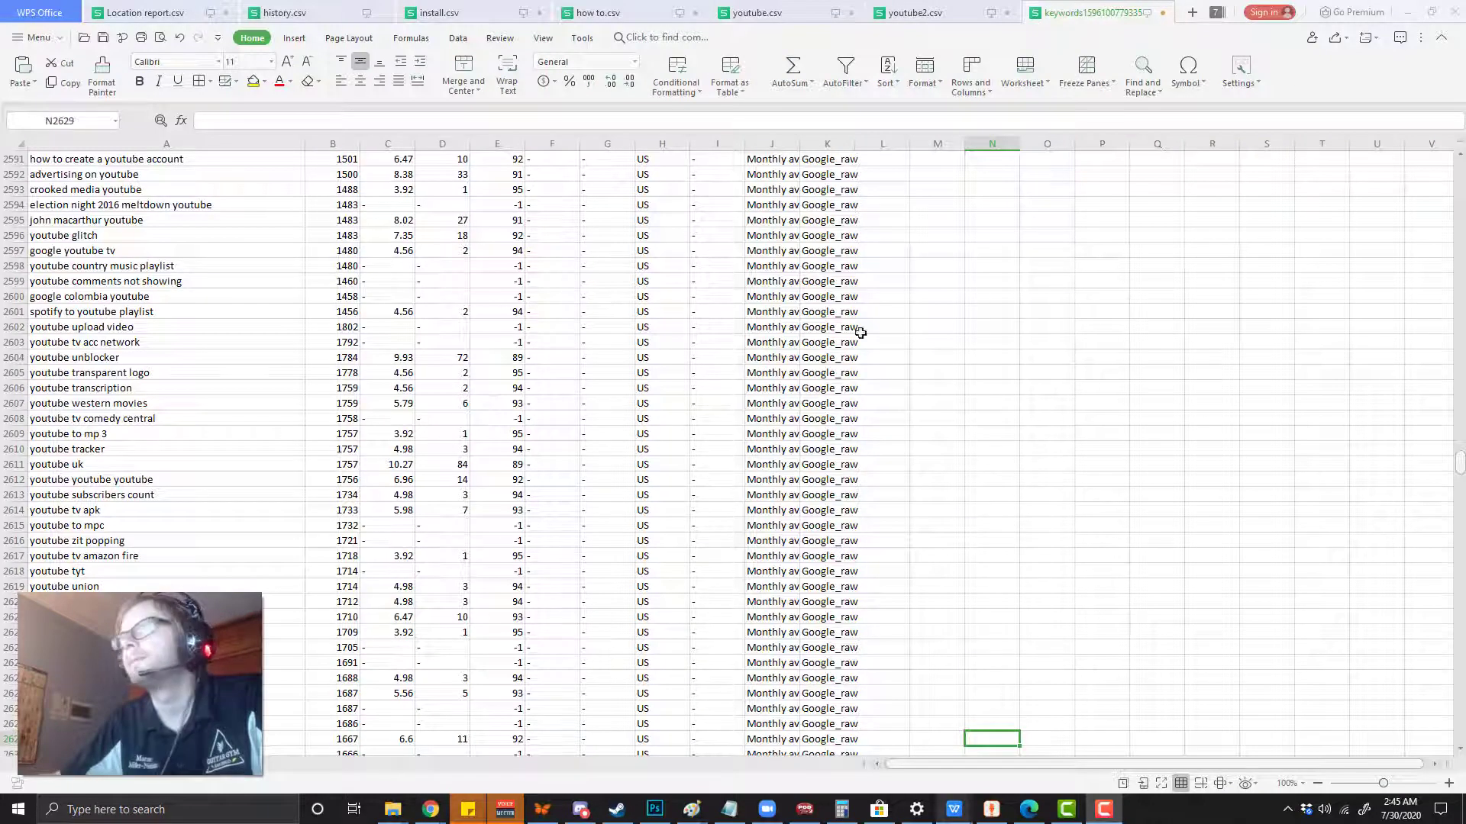
Step: Shrink the WPS spreadsheet window and place it over the mind map
click(299, 235)
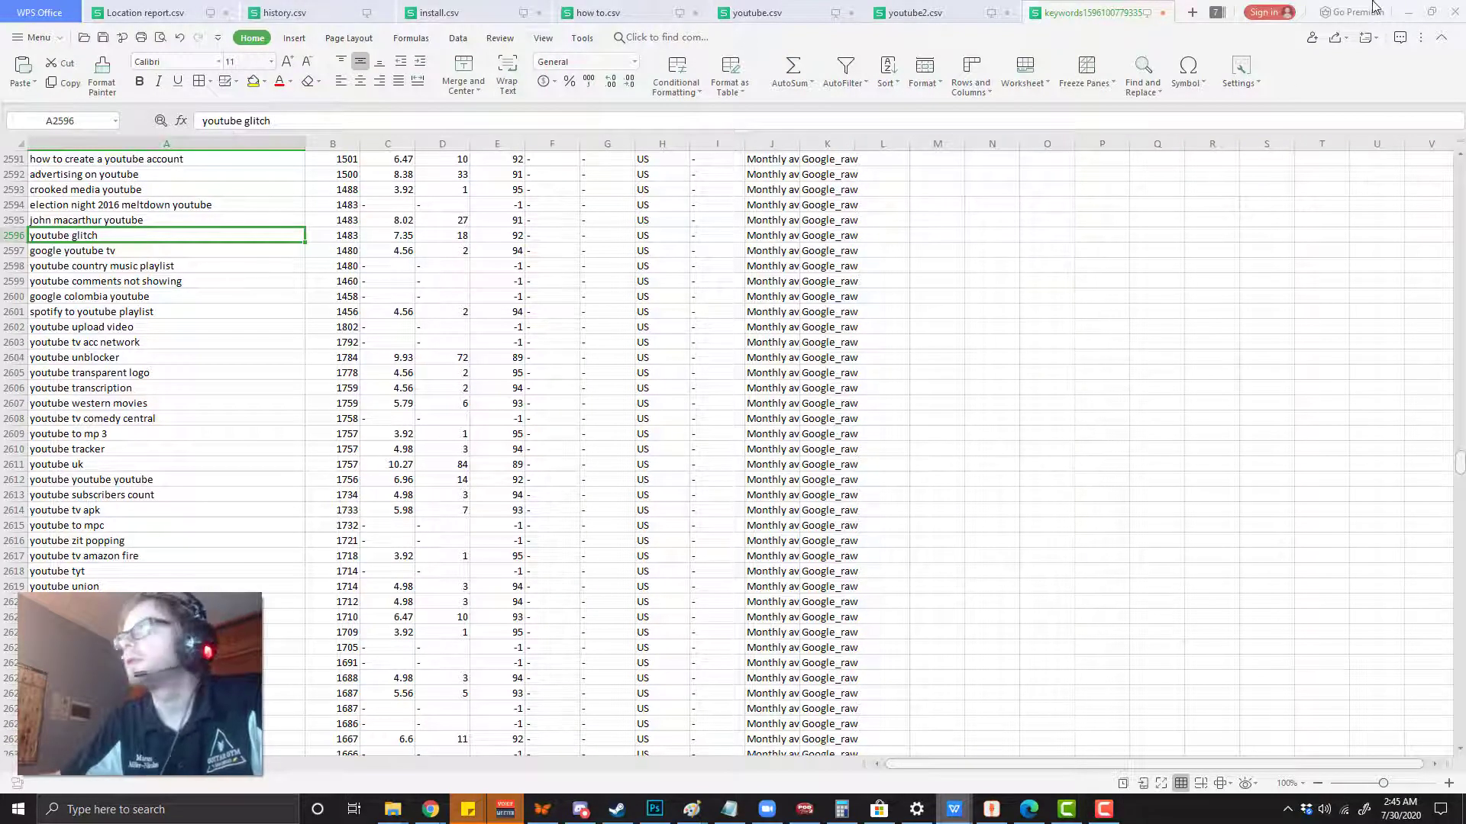
drag(1374, 6, 1195, 22)
click(583, 486)
scroll(744, 505, up, 3)
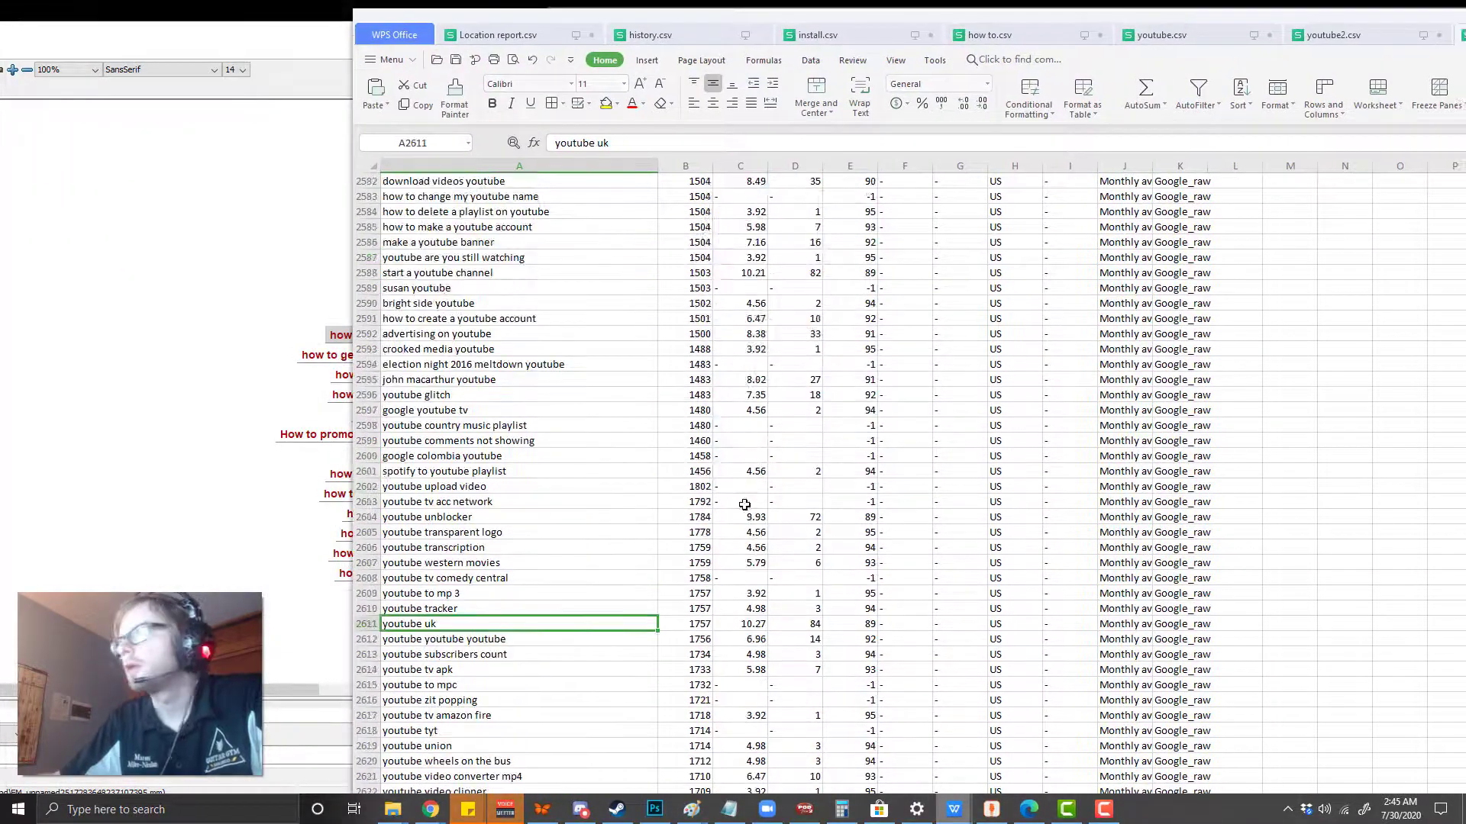
scroll(744, 505, up, 6)
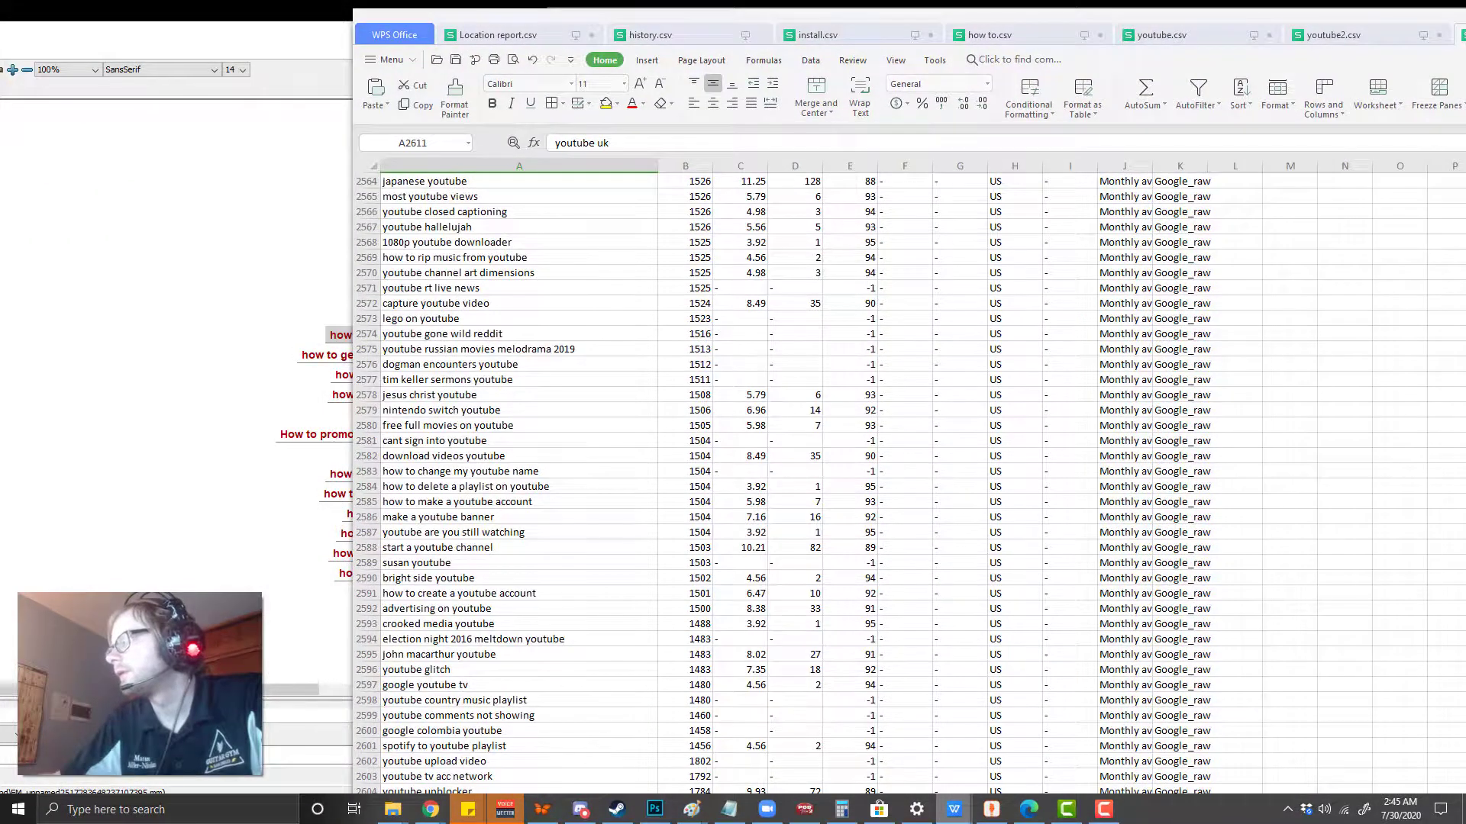
scroll(744, 505, up, 20)
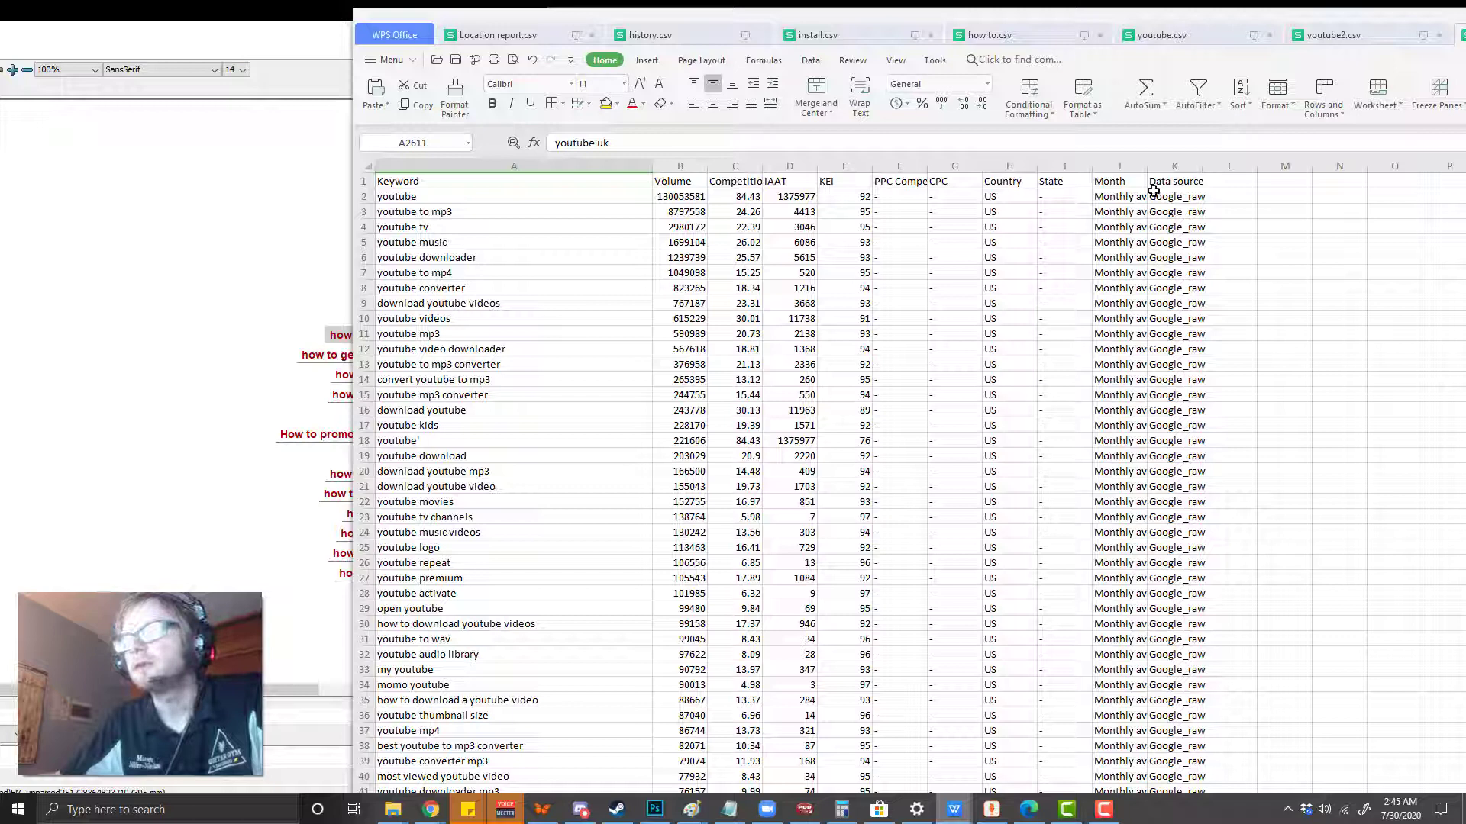
Step: Select the Competition column, then switch to the youtube.csv sheet
click(739, 165)
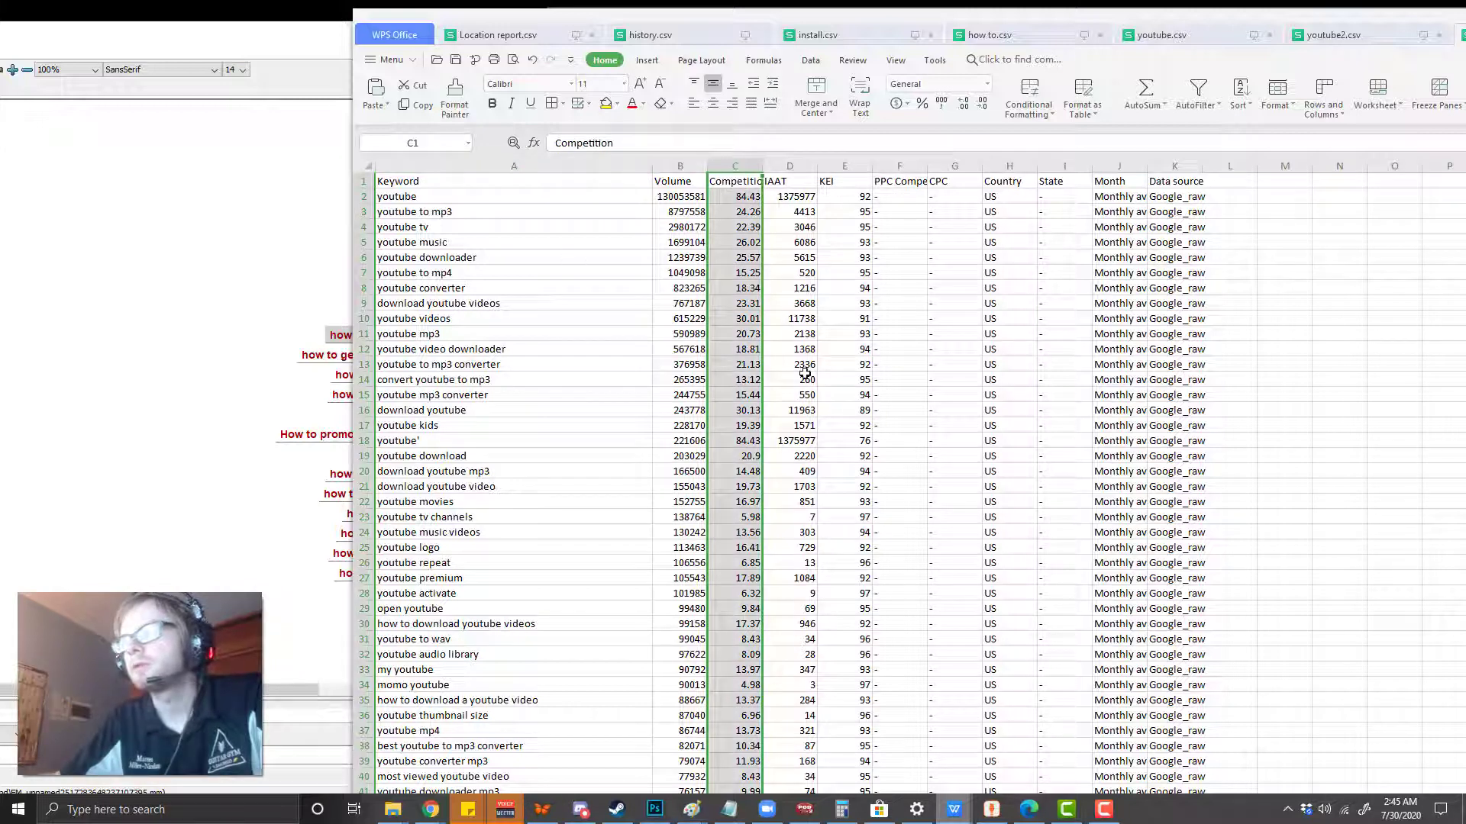
click(1162, 36)
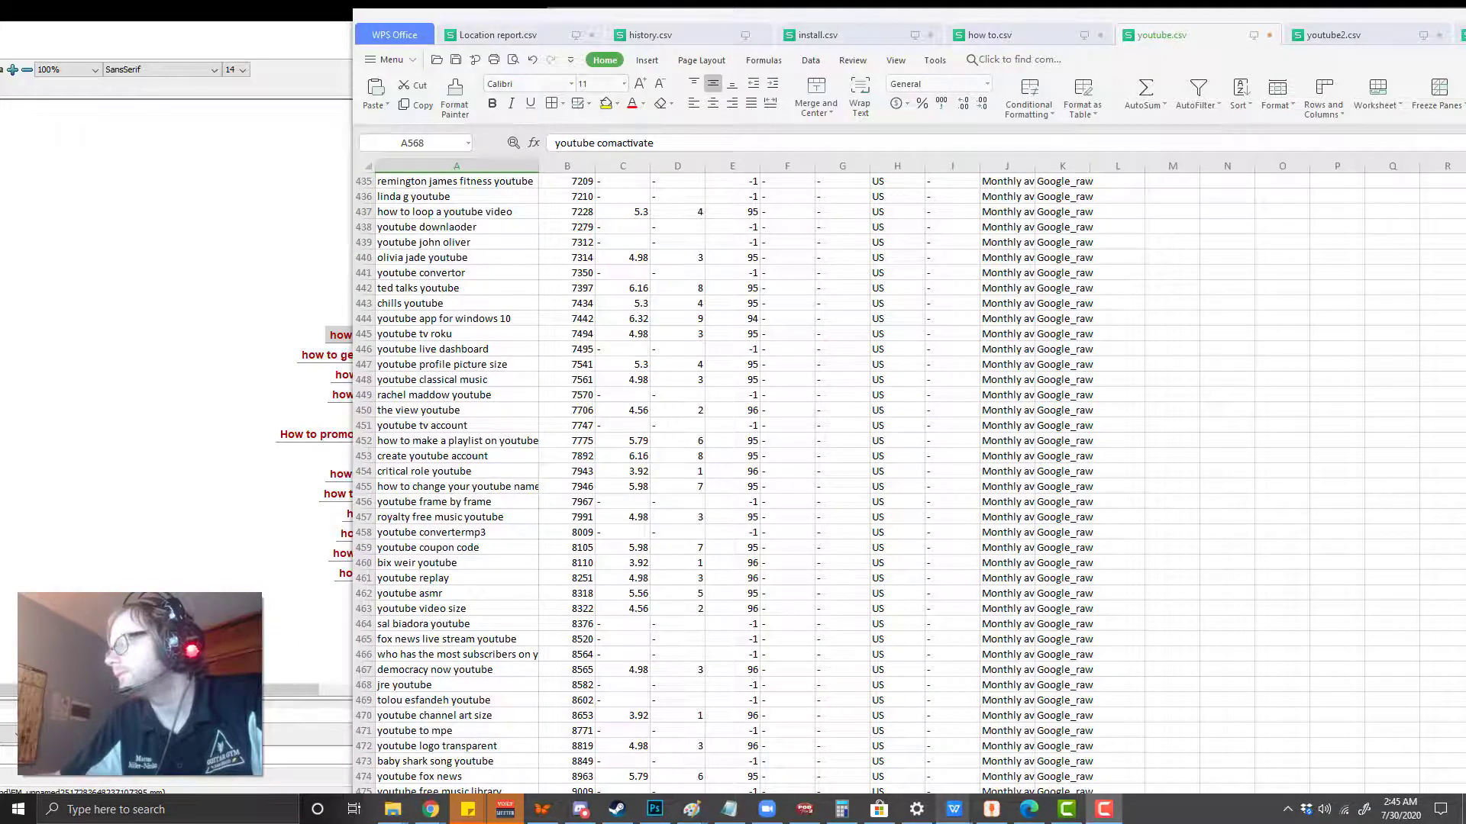
scroll(909, 486, up, 20)
scroll(909, 487, down, 20)
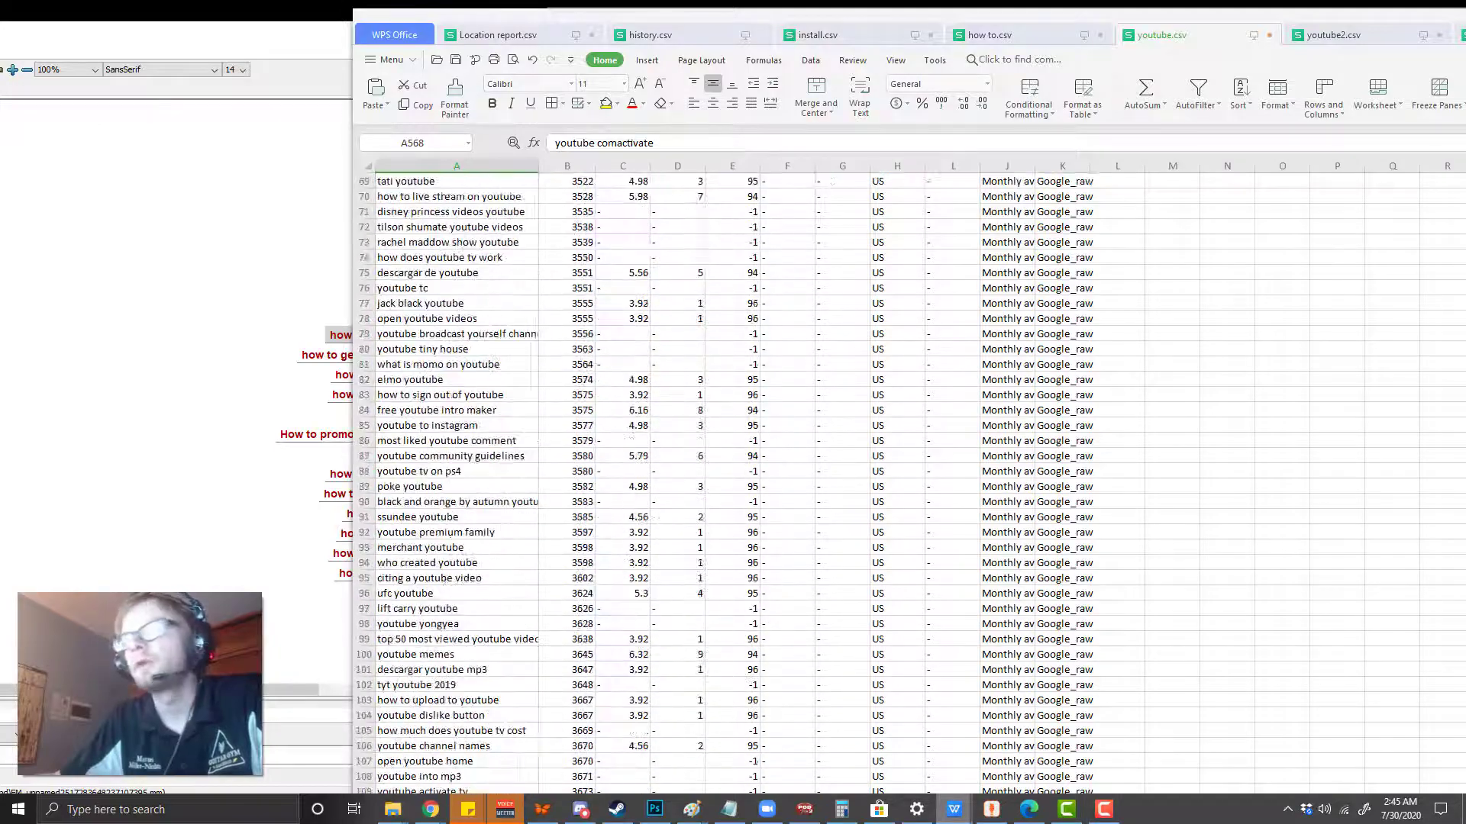
scroll(909, 486, down, 20)
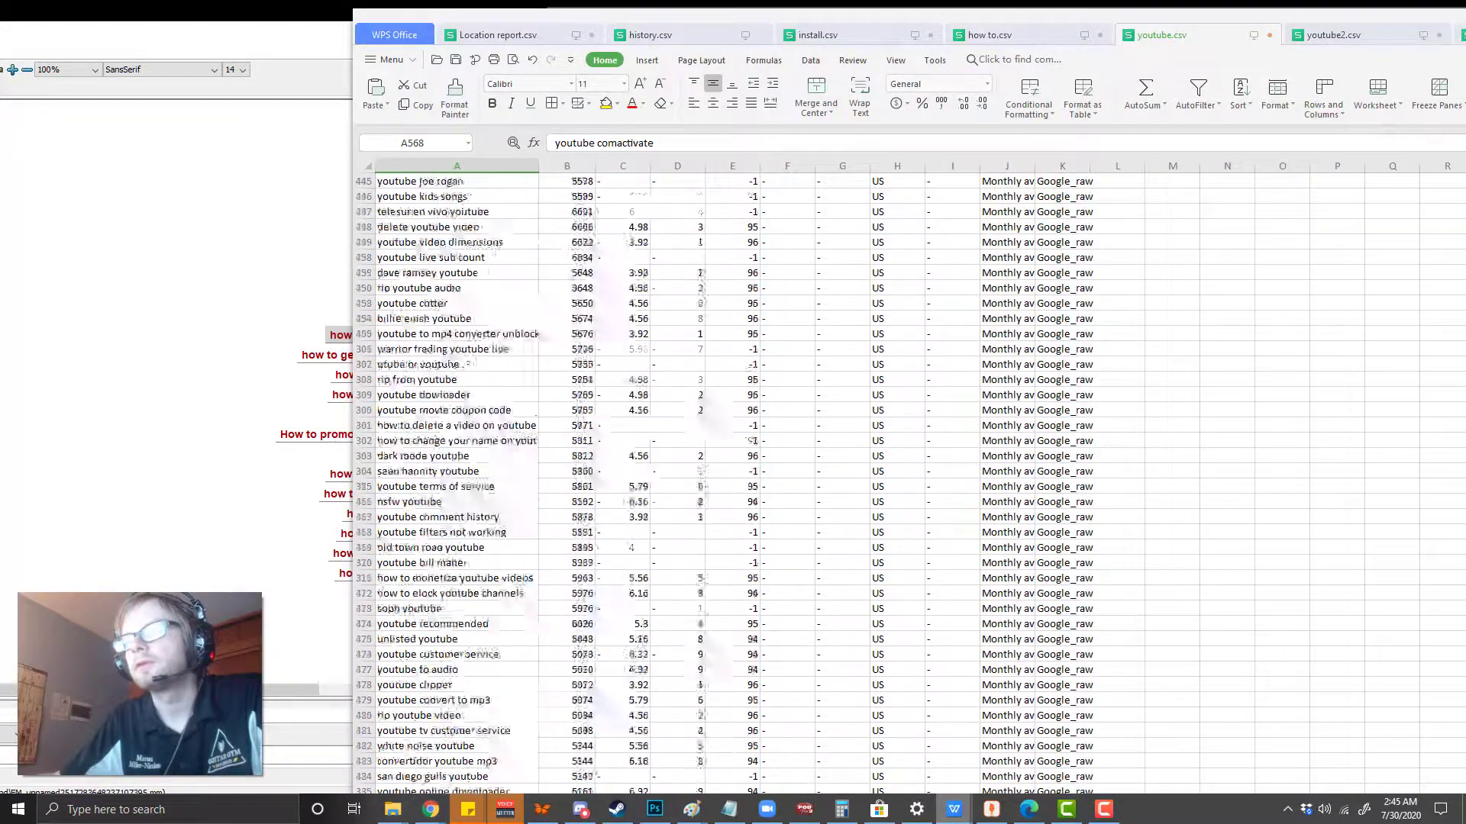
Step: Sort youtube.csv by Volume from largest to smallest, keeping each keyword with its volume
scroll(908, 486, up, 20)
click(543, 166)
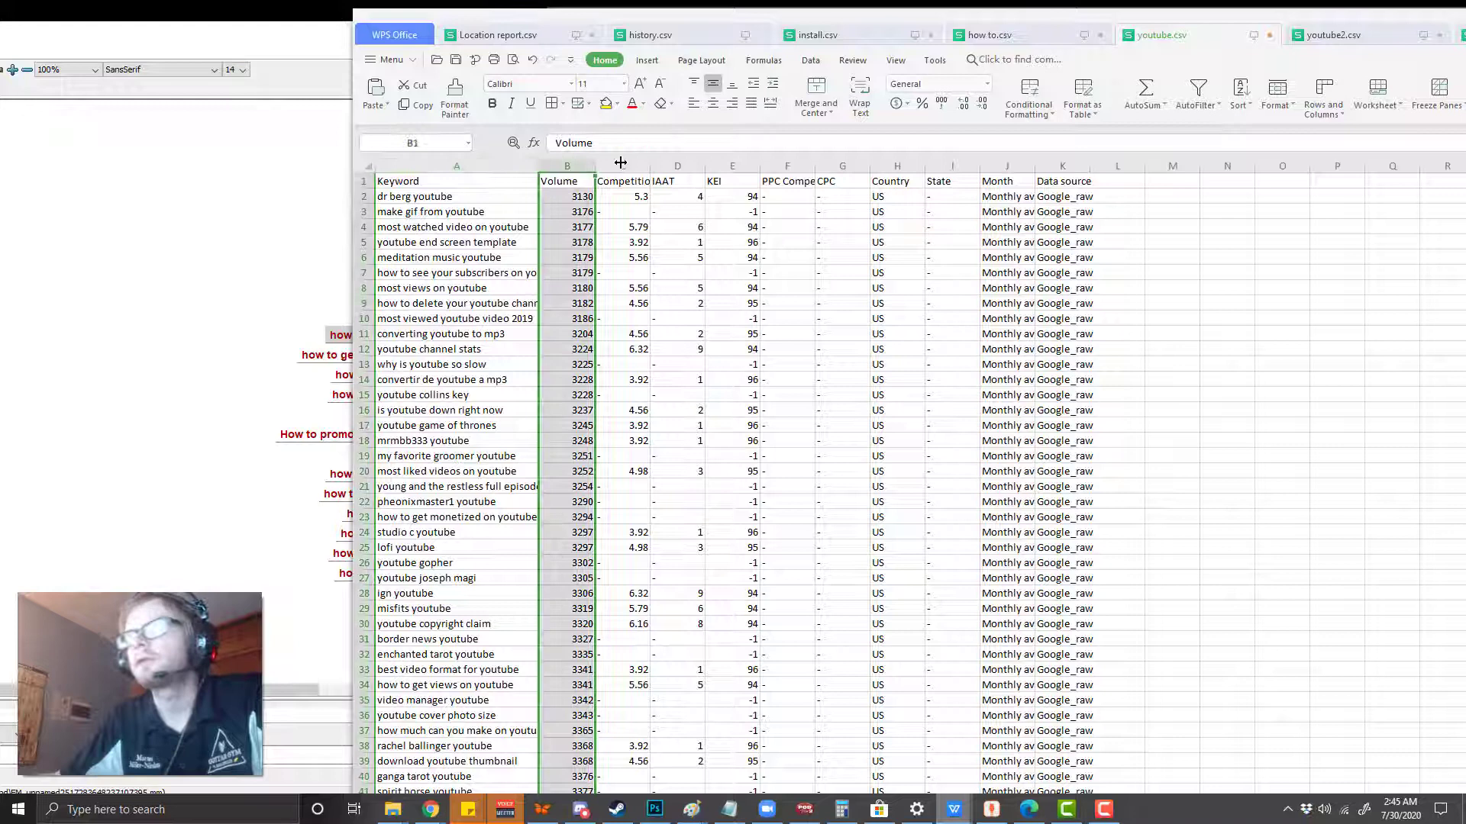
click(1242, 110)
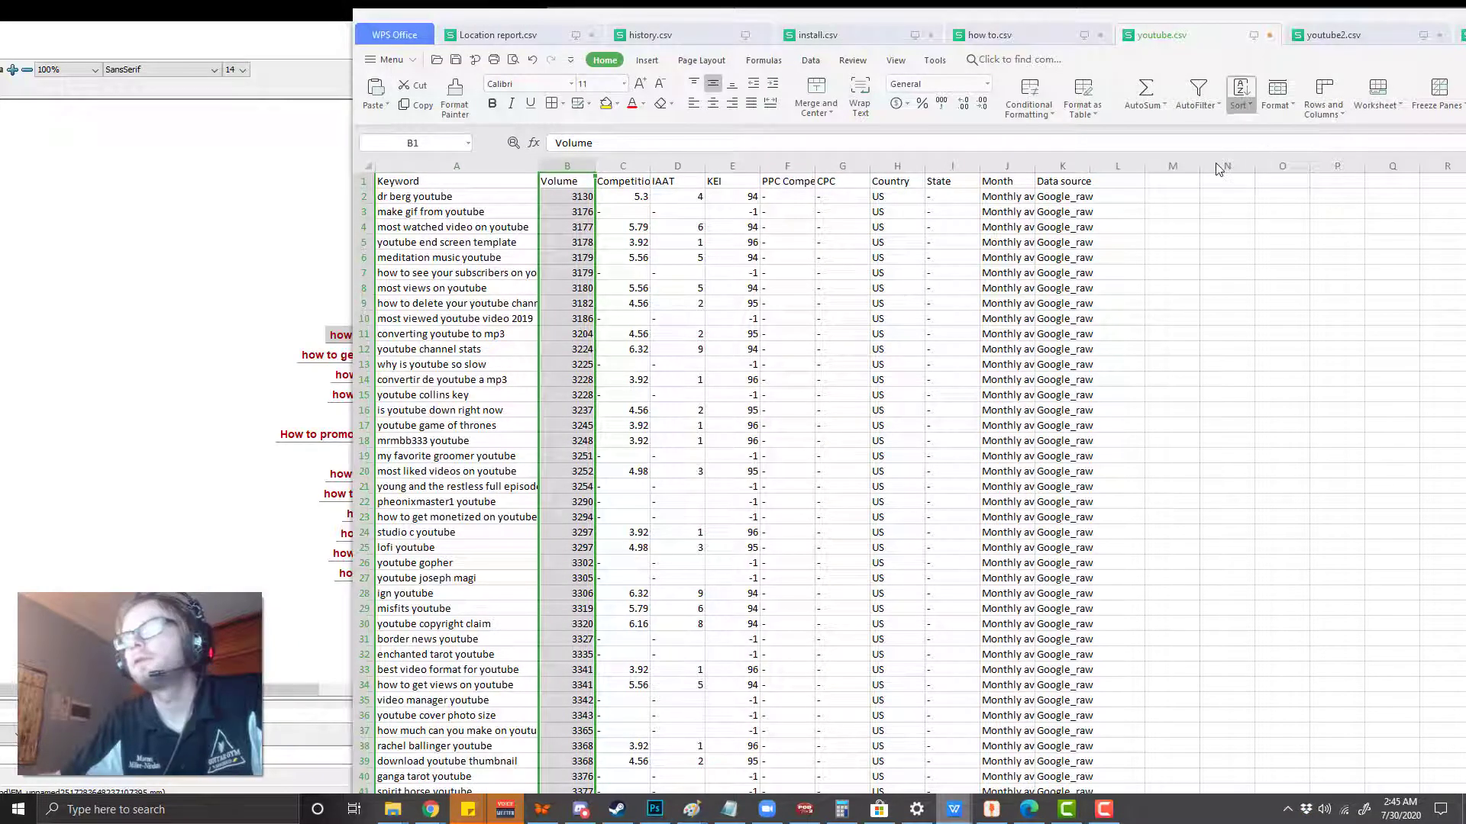
click(1252, 147)
click(1109, 479)
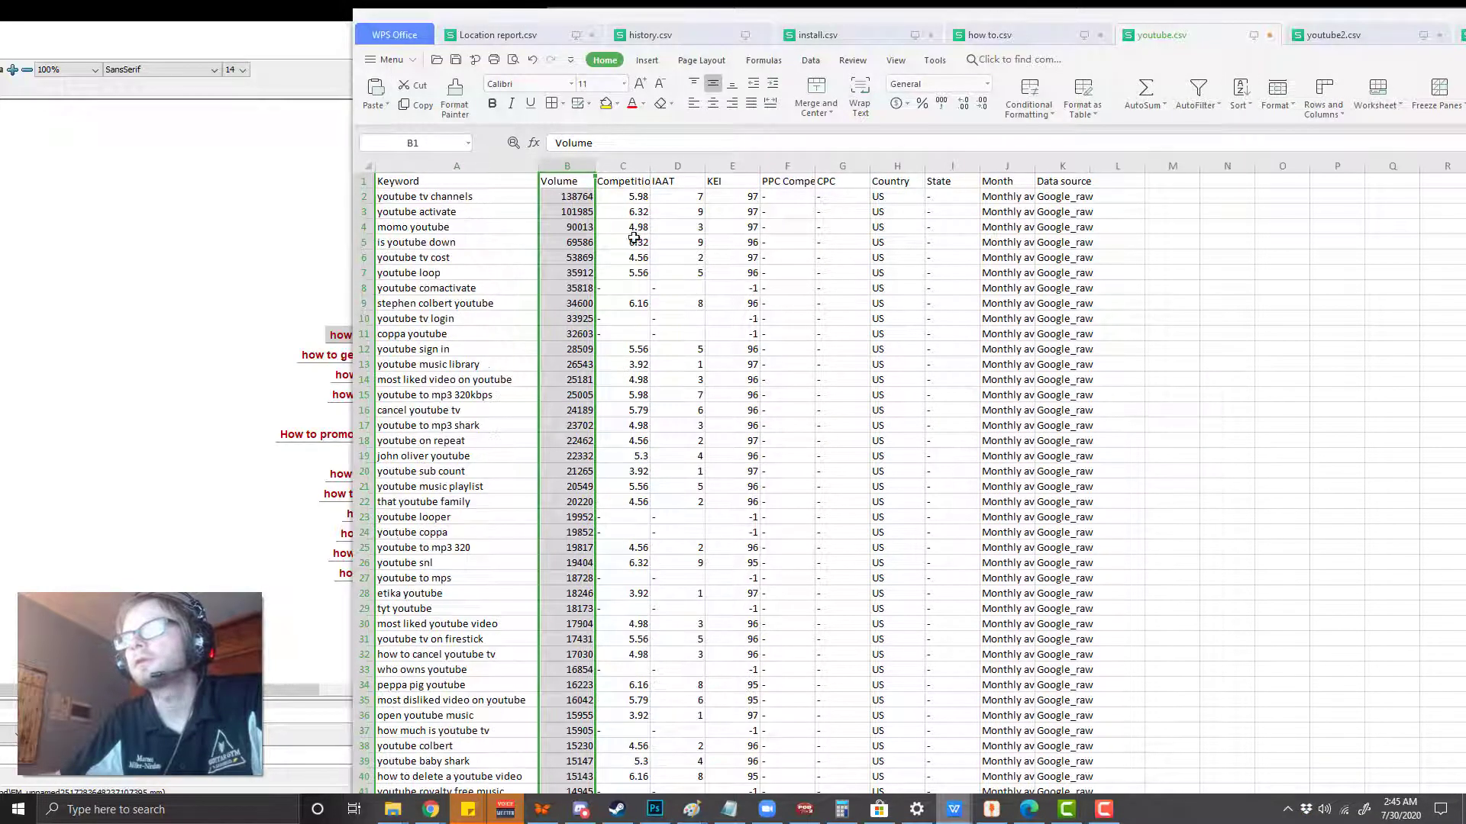
click(412, 242)
Step: Bold the keywords 'most liked video on youtube' and 'most disliked video on youtube'
click(437, 200)
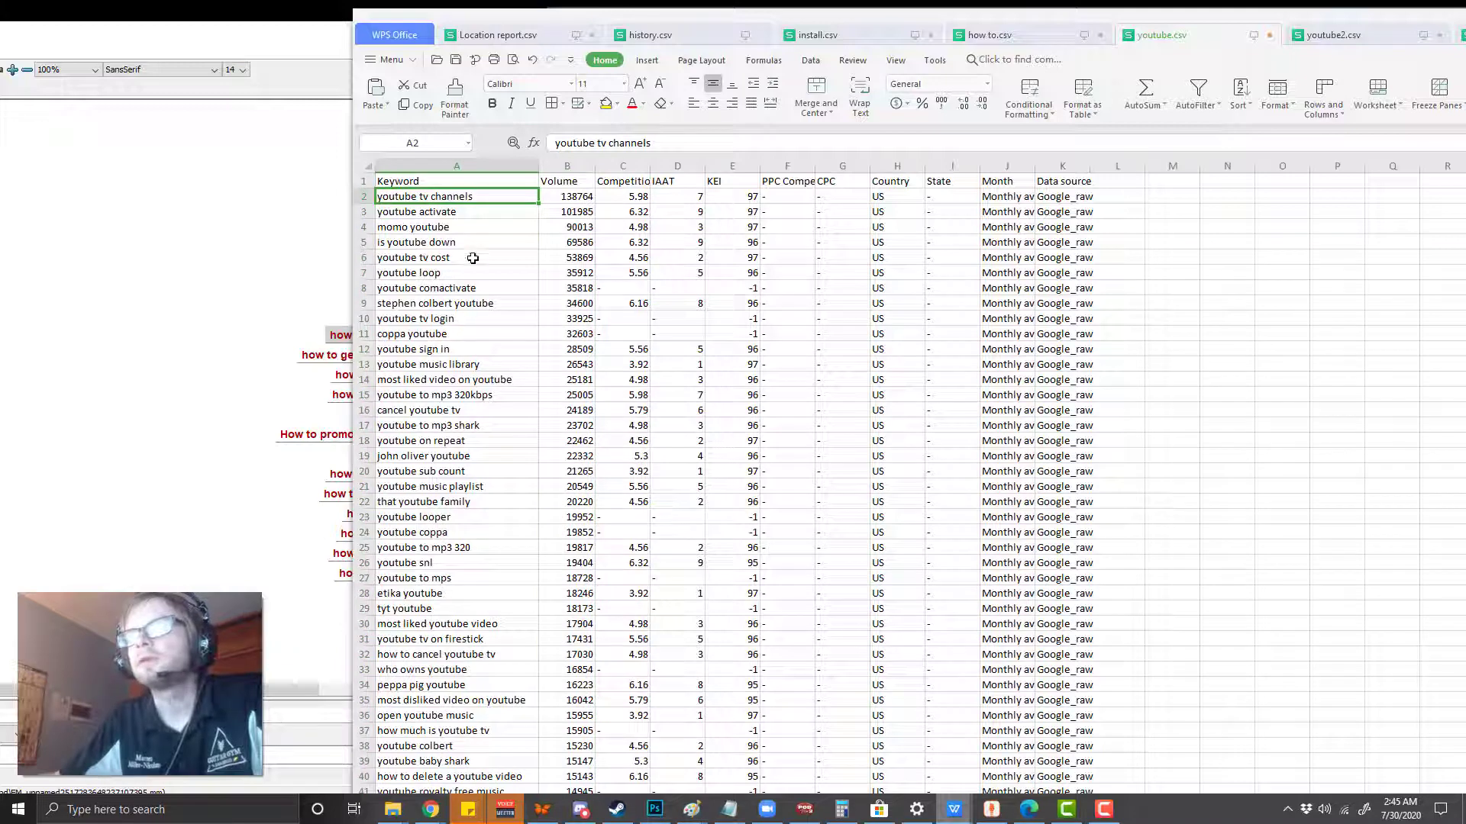
click(439, 380)
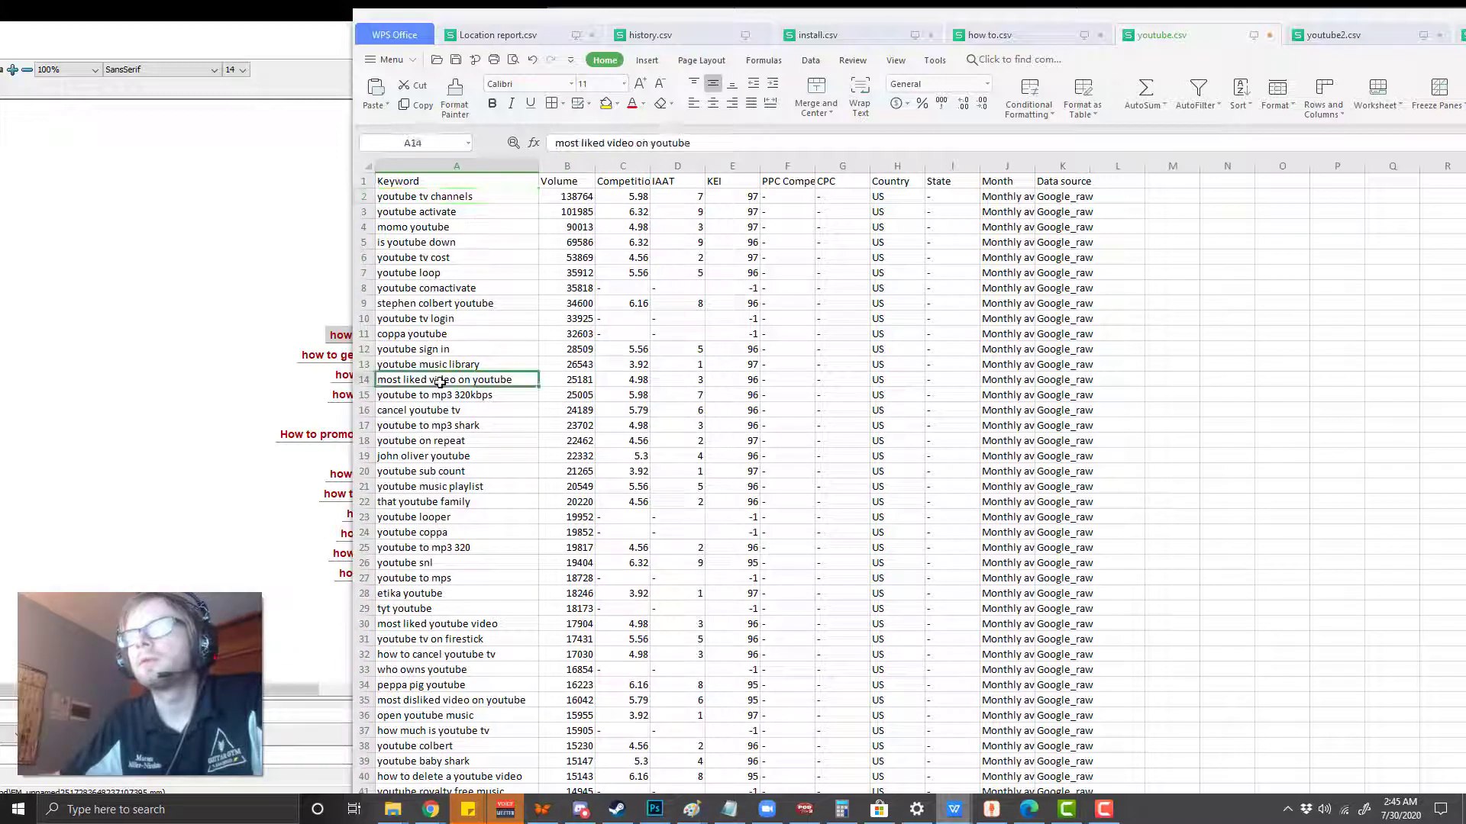
key(ctrl+b)
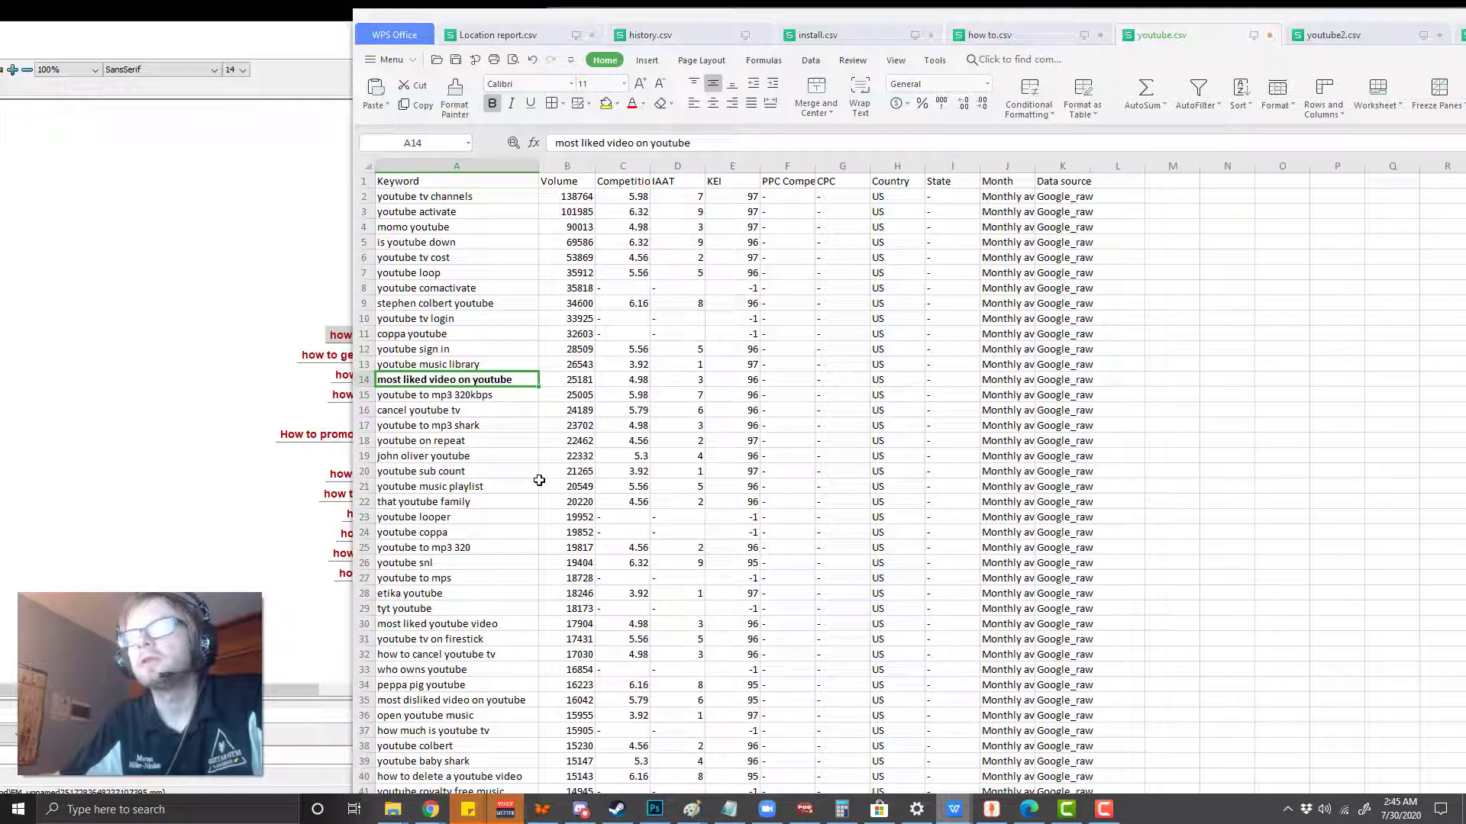
scroll(539, 480, down, 3)
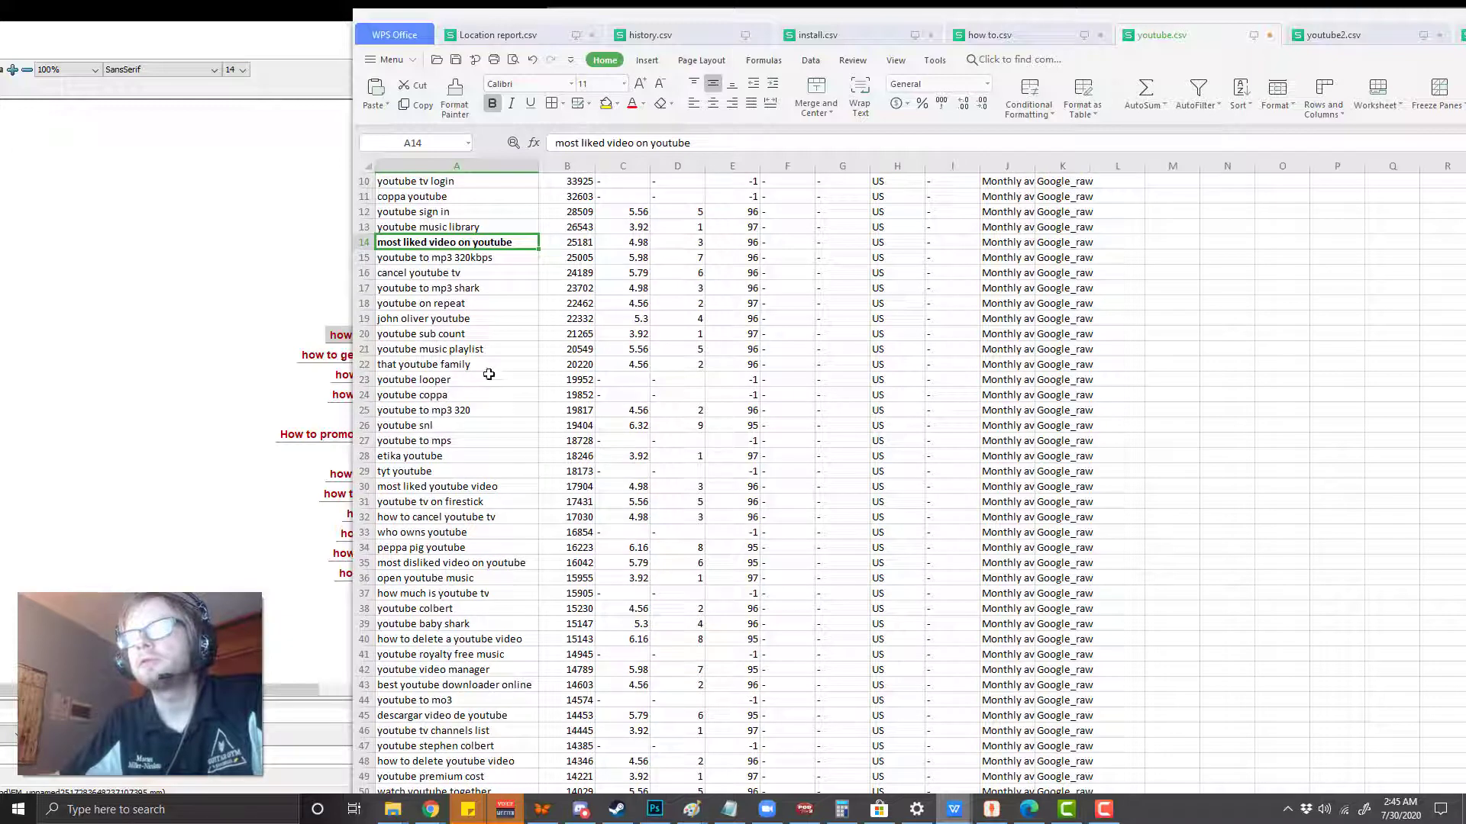
scroll(488, 374, down, 2)
click(487, 395)
click(489, 471)
scroll(497, 435, down, 3)
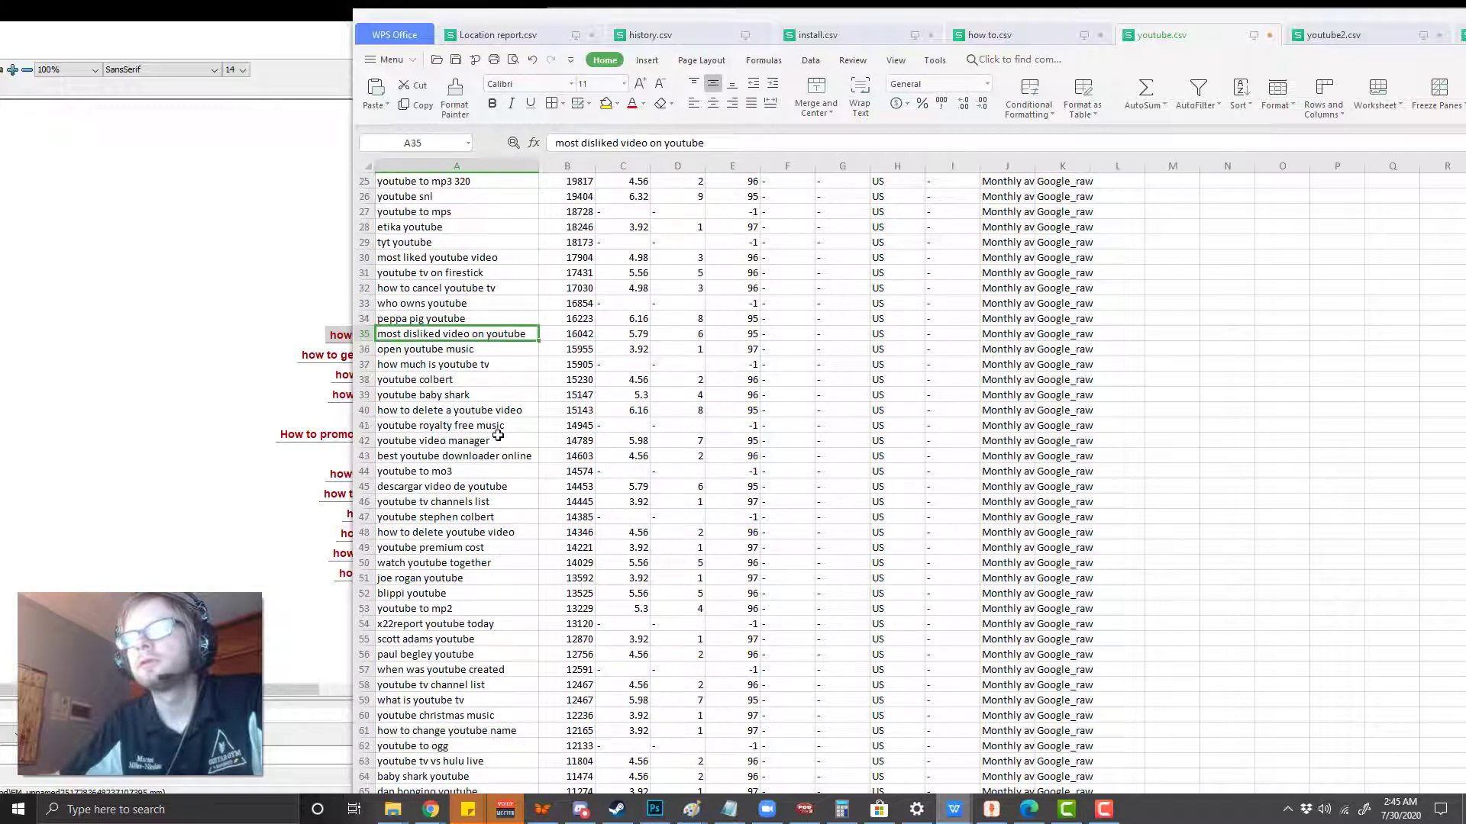
key(ctrl+b)
Step: Bold 'how to delete a youtube video', 'when was youtube created' and 'how to change youtube name'
scroll(481, 397, down, 2)
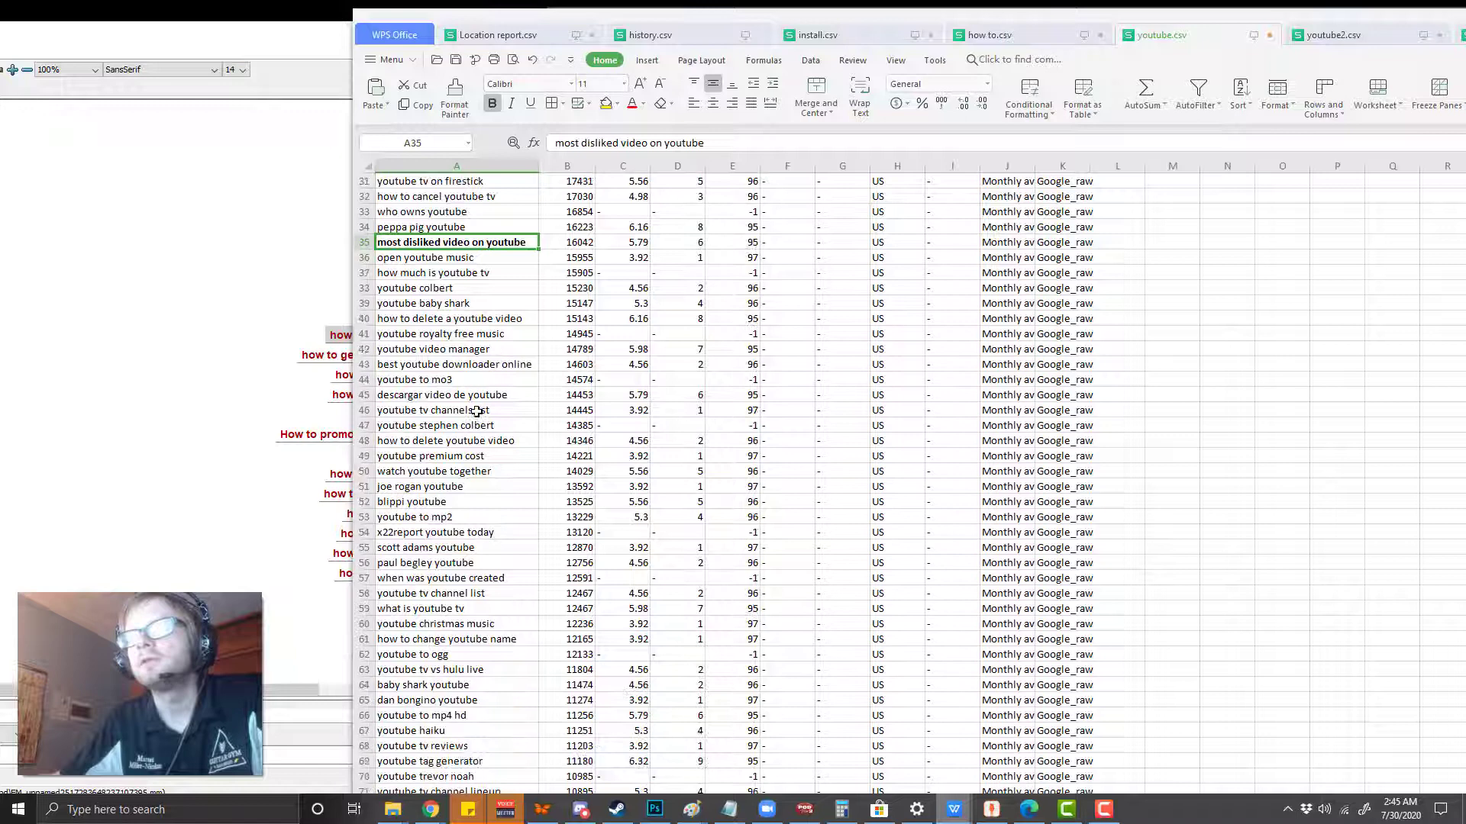
click(487, 319)
key(ctrl+b)
scroll(493, 409, down, 2)
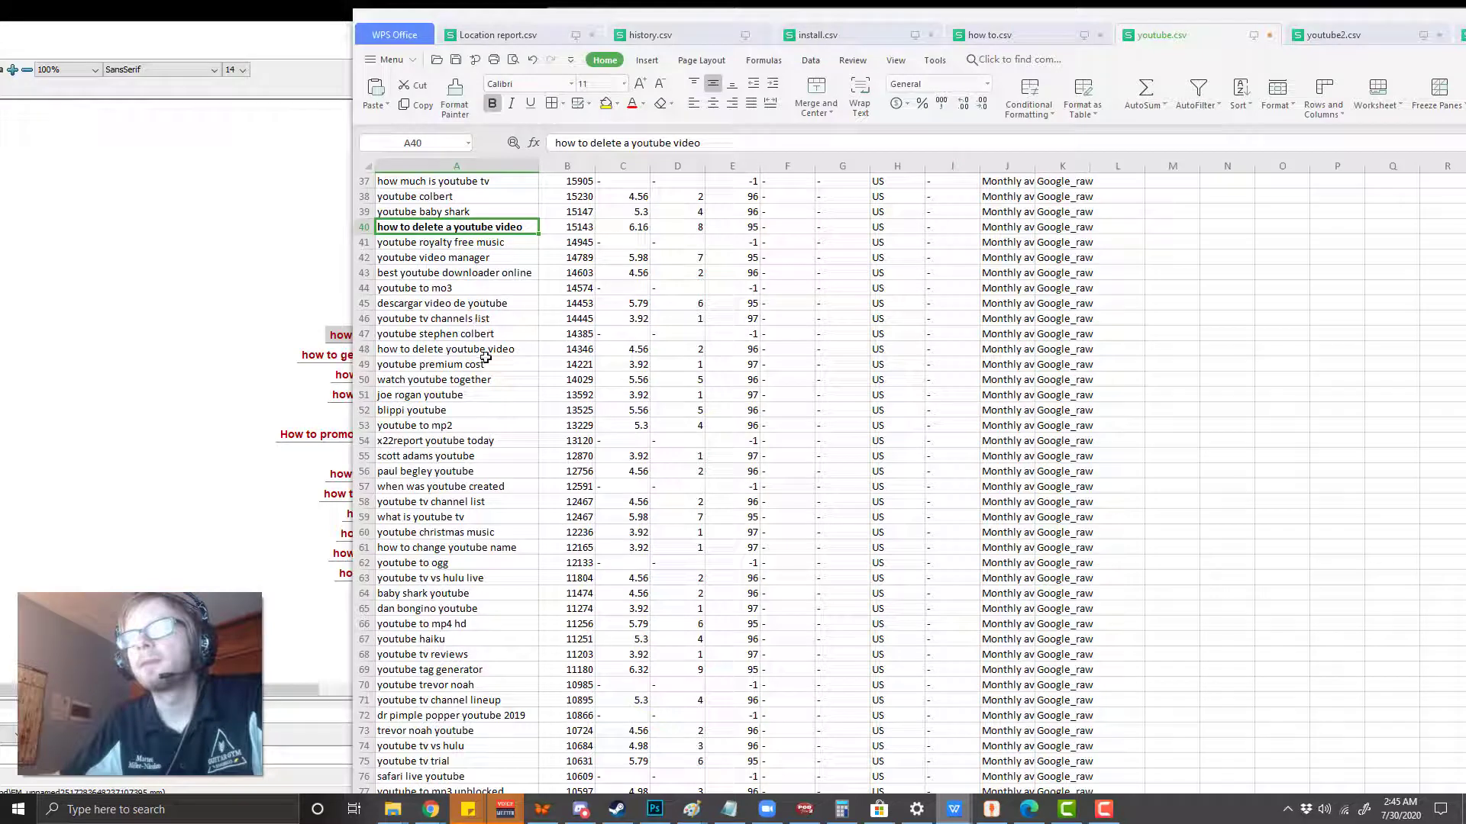
scroll(490, 354, down, 2)
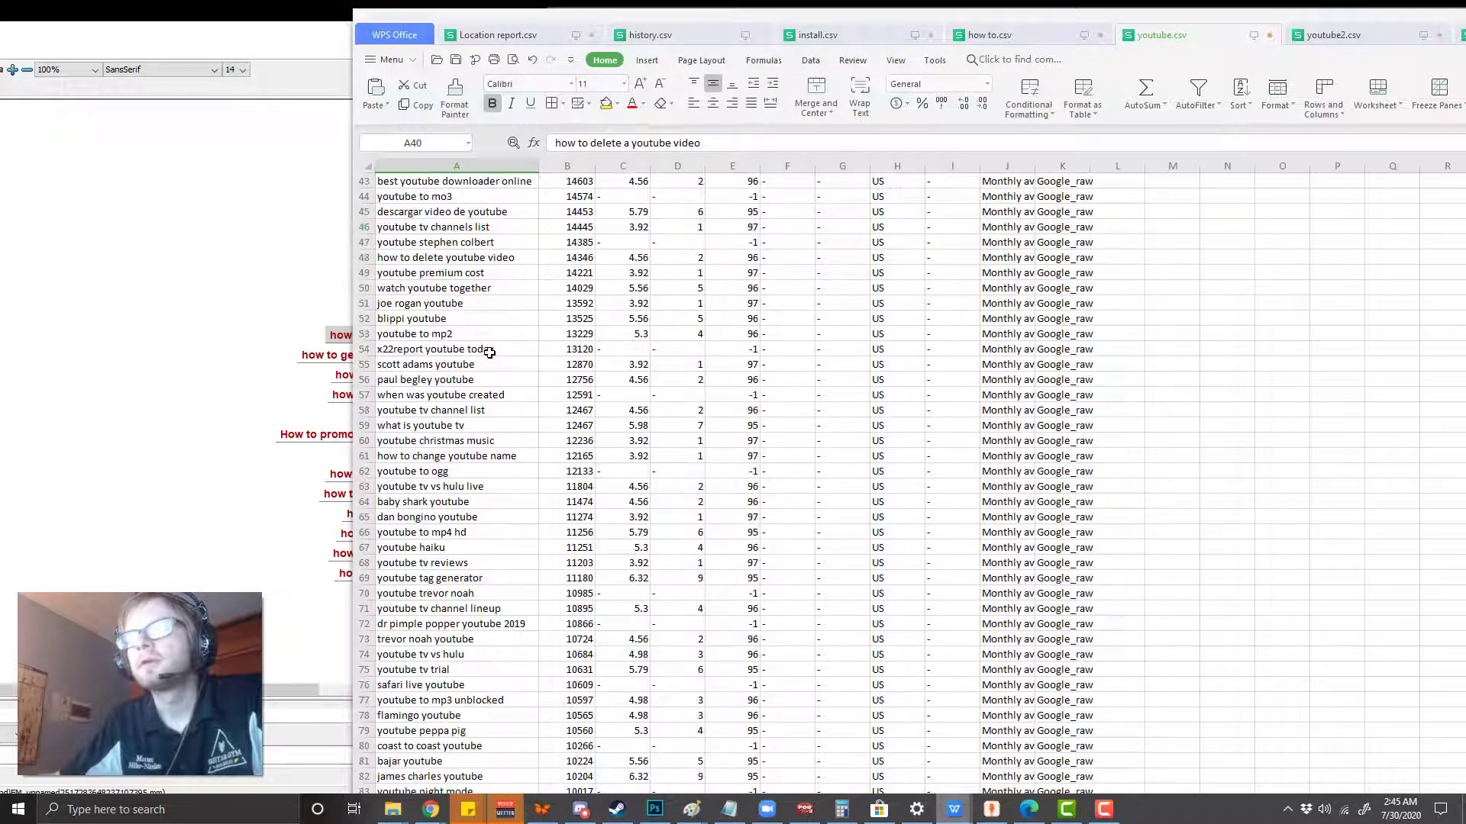
click(489, 394)
key(ctrl+b)
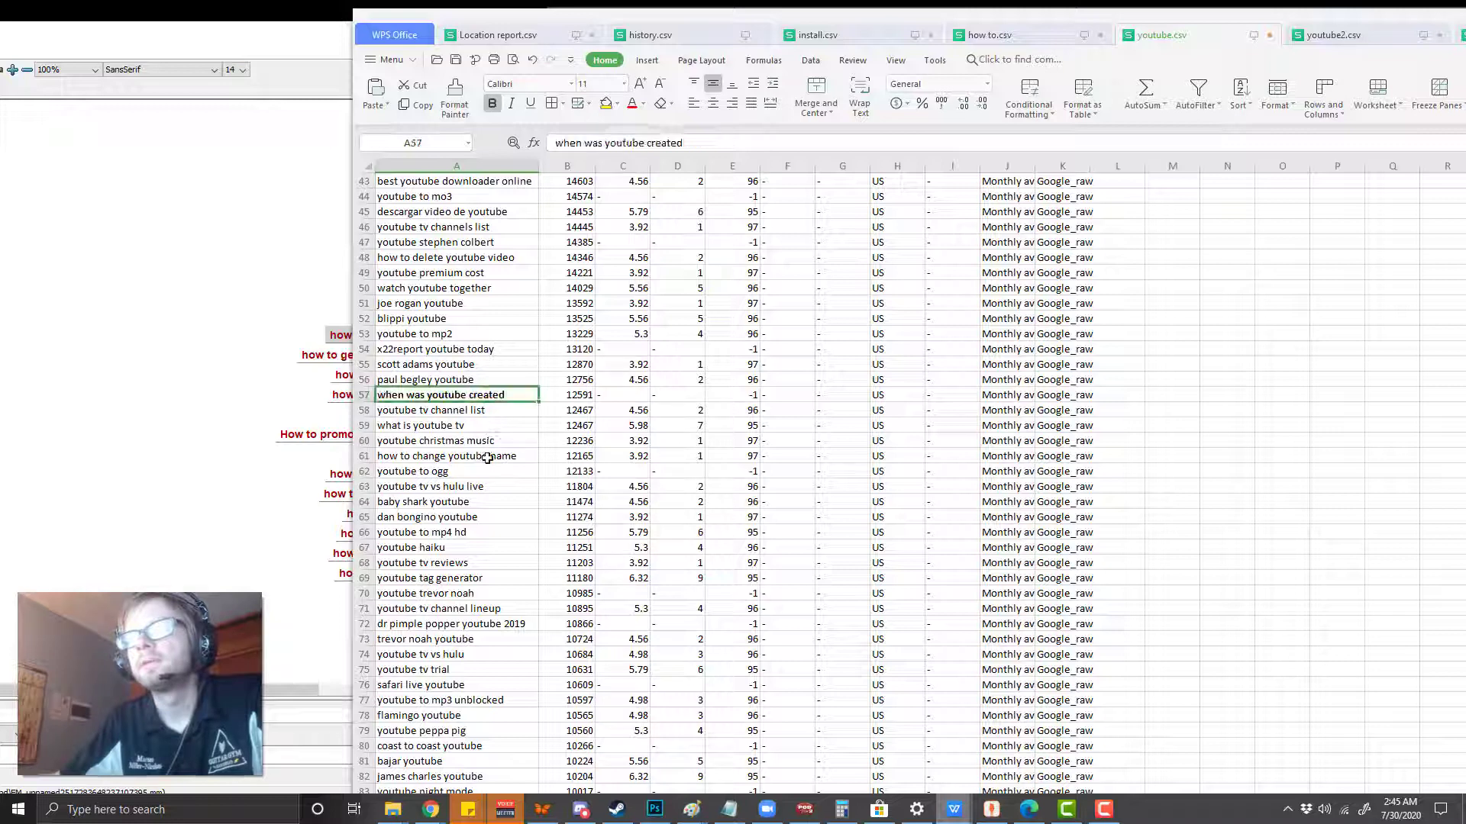
click(487, 456)
key(ctrl+b)
scroll(515, 373, down, 4)
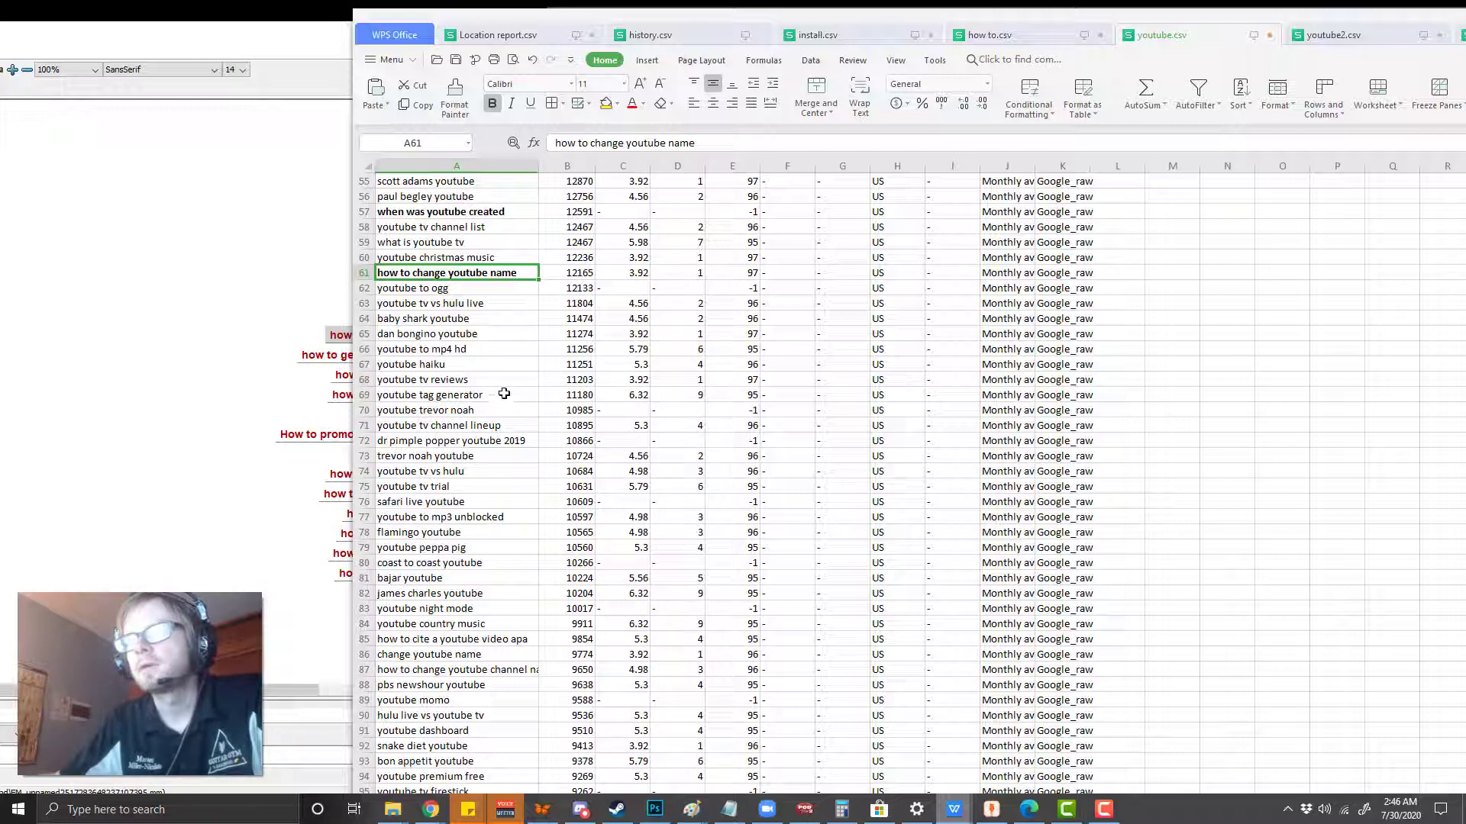
scroll(503, 403, down, 2)
scroll(511, 407, down, 1)
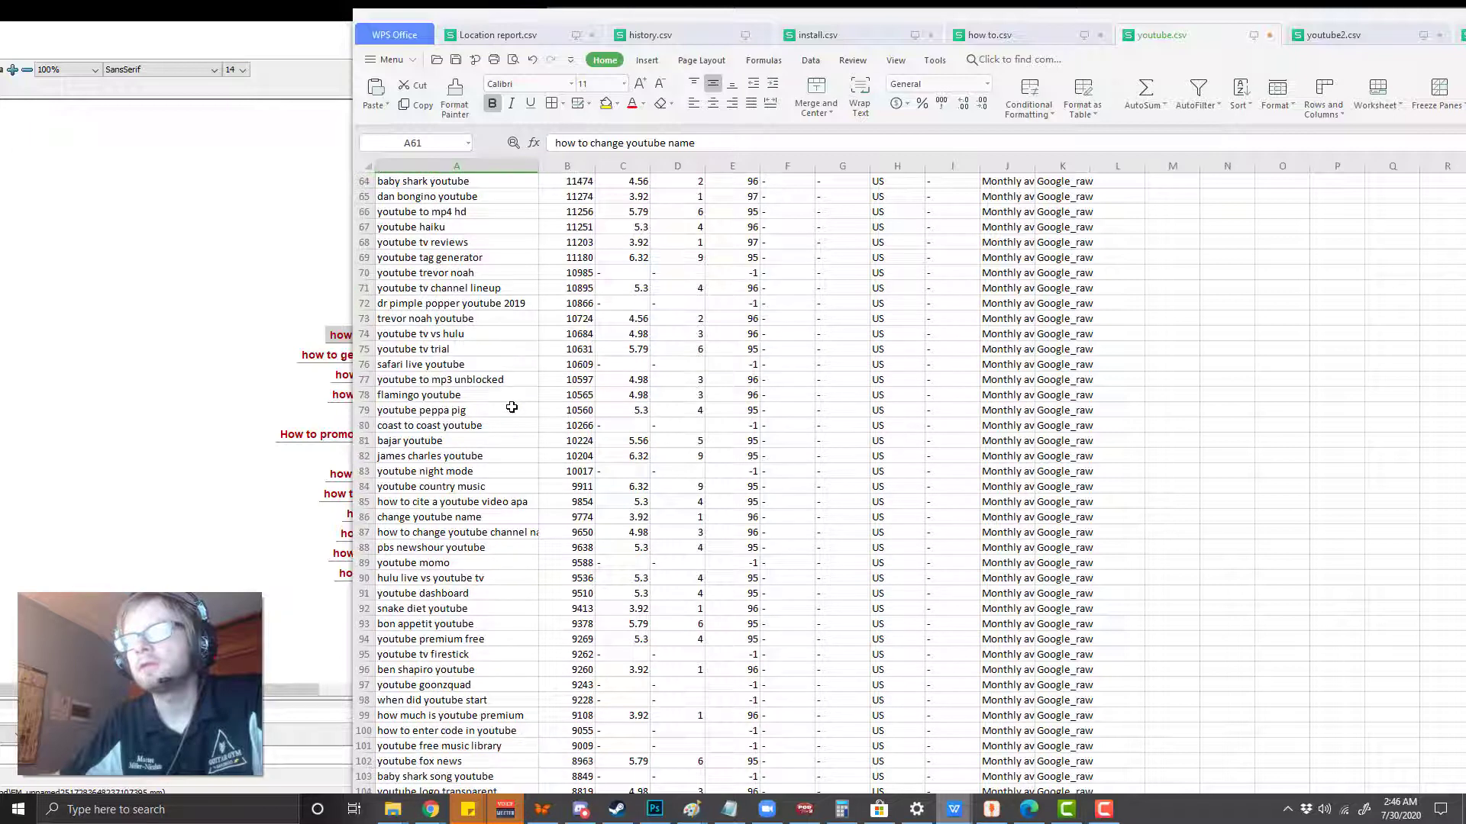
Step: Select Volume cells around B70:B83 to compare keywords near 10,000 searches
drag(584, 275, 577, 426)
drag(577, 289, 584, 475)
click(485, 412)
scroll(485, 412, down, 3)
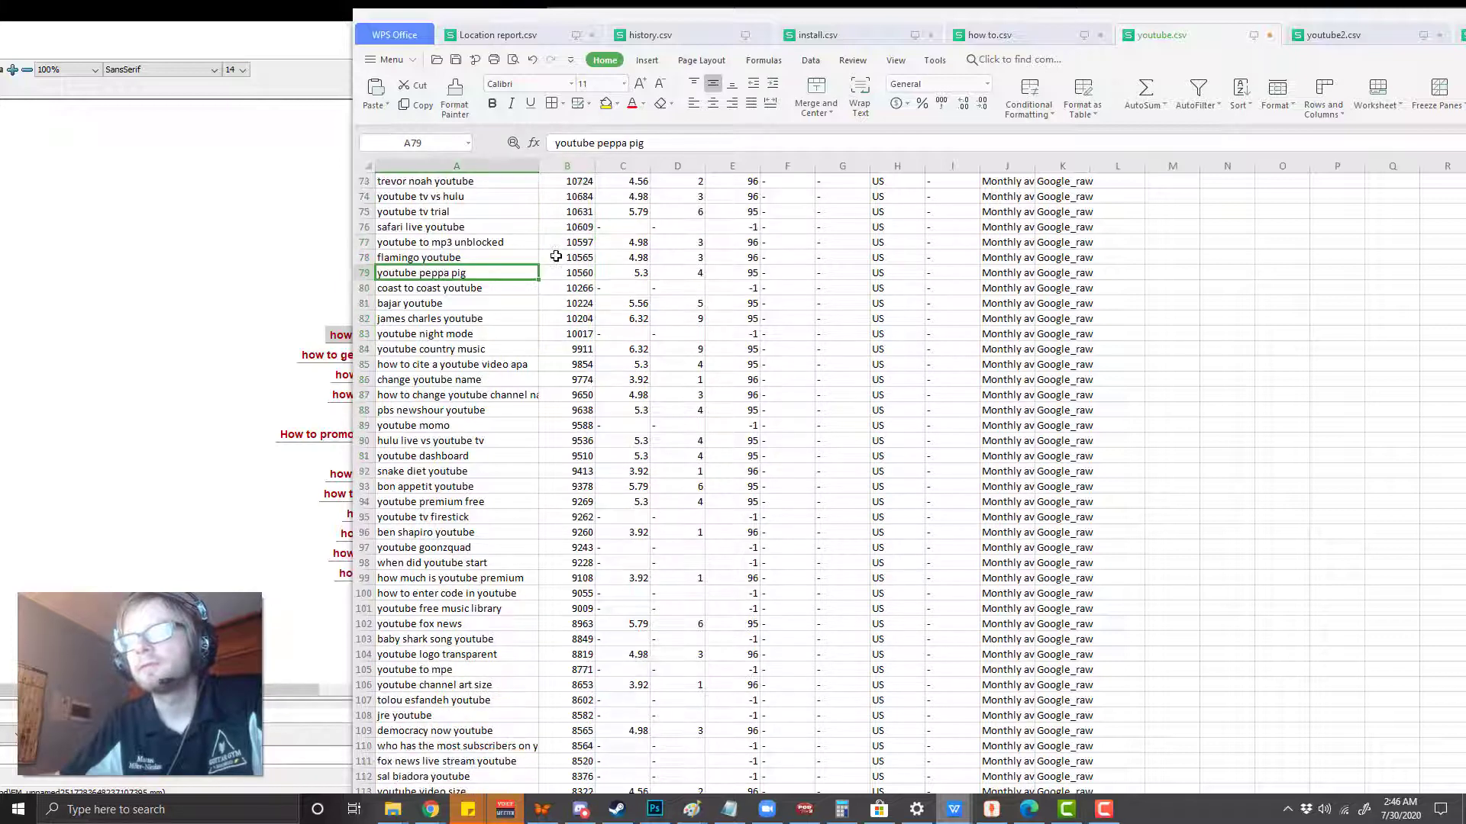
drag(576, 242, 565, 413)
Step: Bold 'how to change youtube channel name' and check its volume, 4.98 competition and IAAT
click(558, 364)
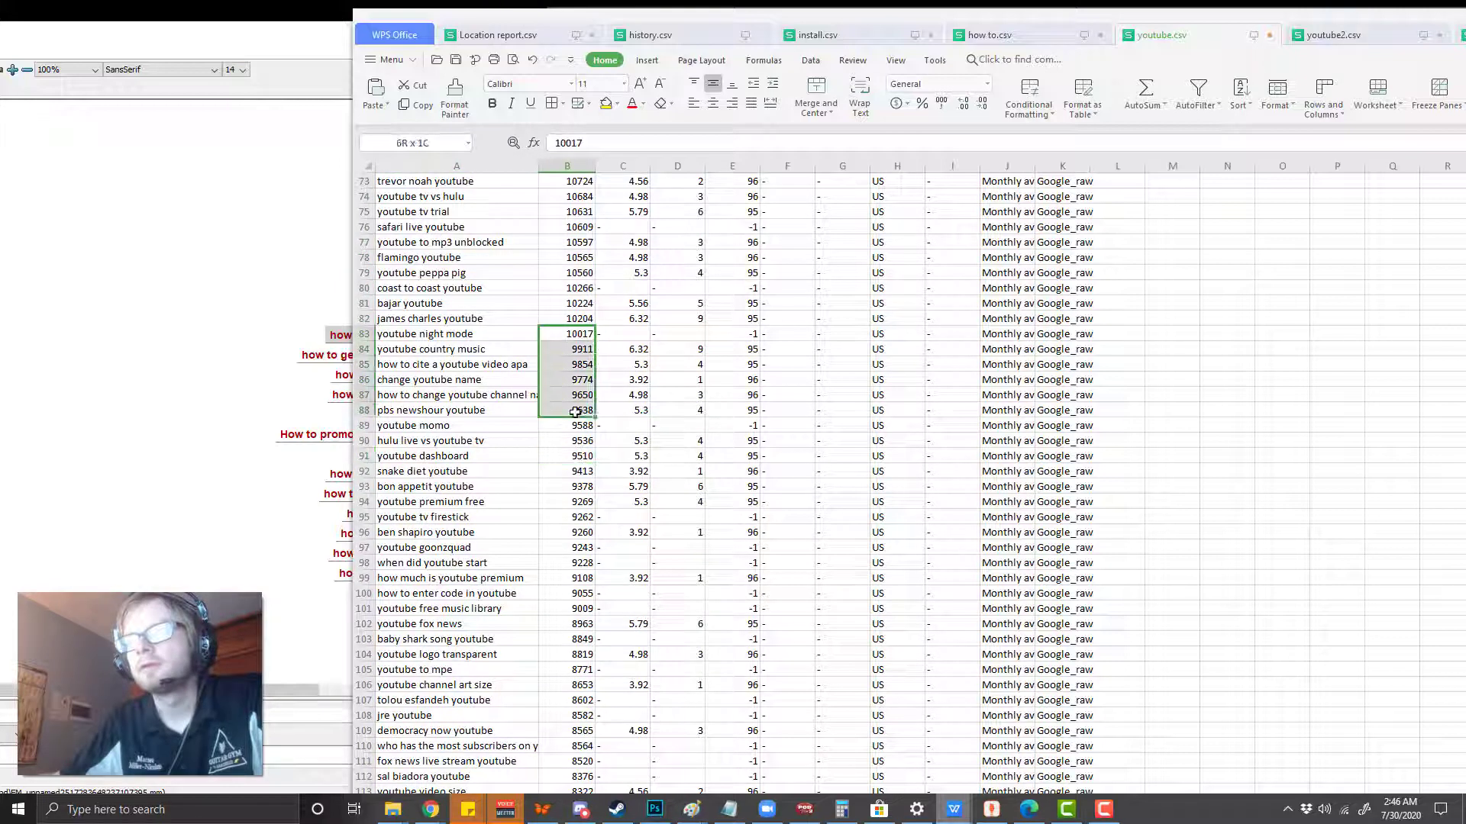
click(556, 433)
click(508, 394)
key(ctrl+b)
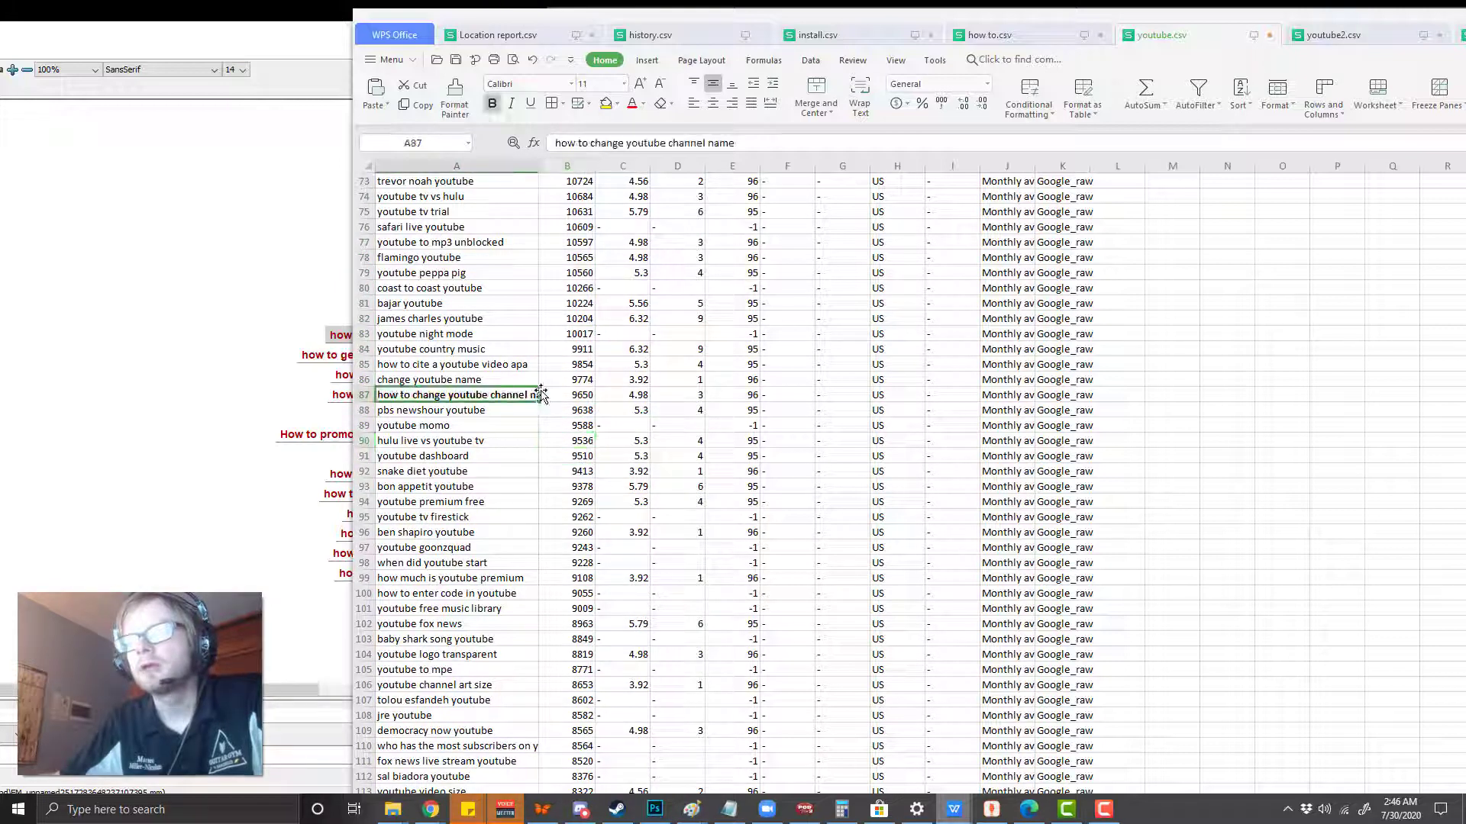
click(587, 395)
click(631, 396)
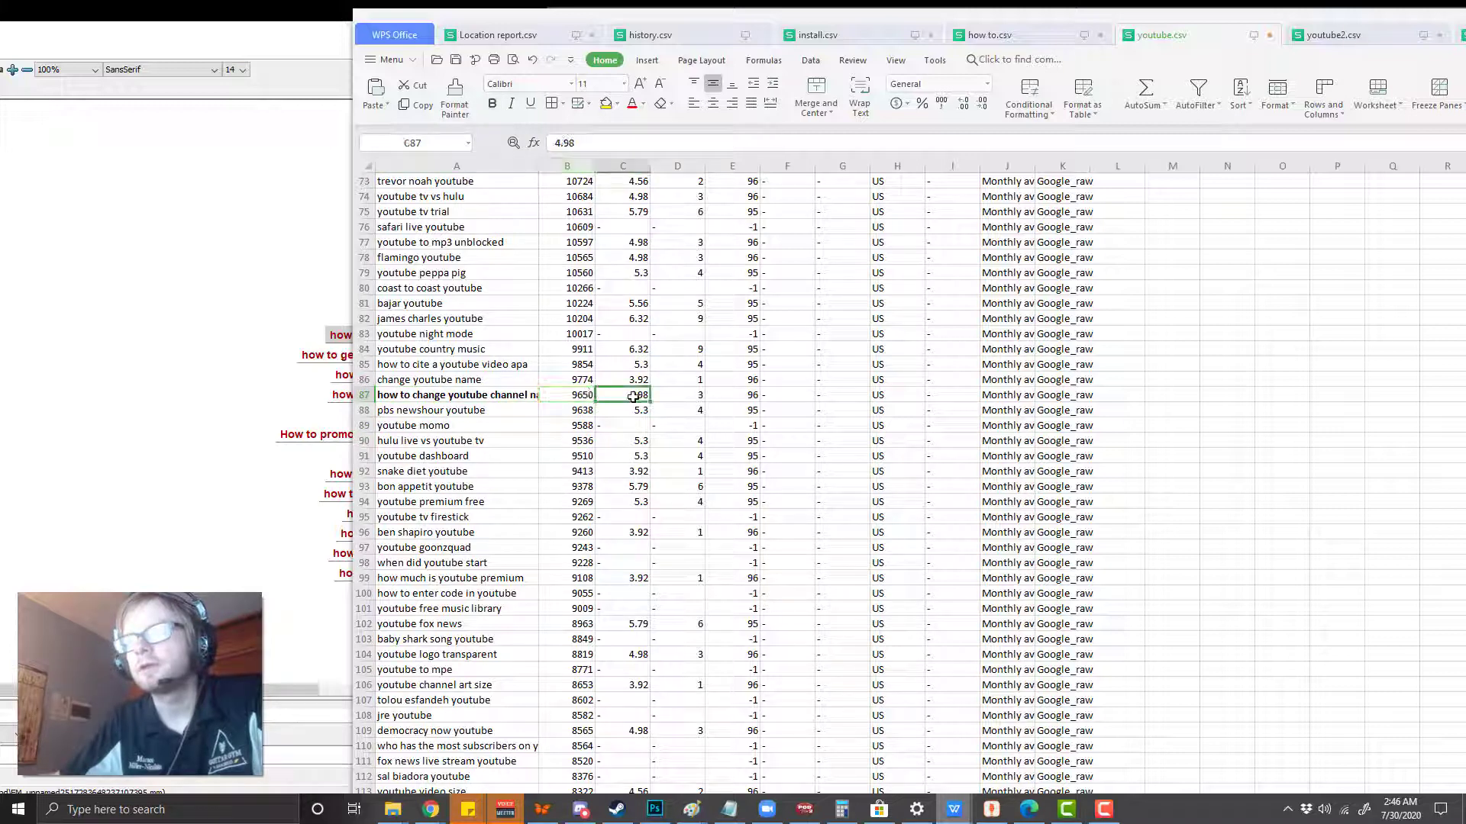
mouse_move(633, 394)
mouse_down()
mouse_move(690, 395)
mouse_move(631, 397)
mouse_move(672, 397)
mouse_up()
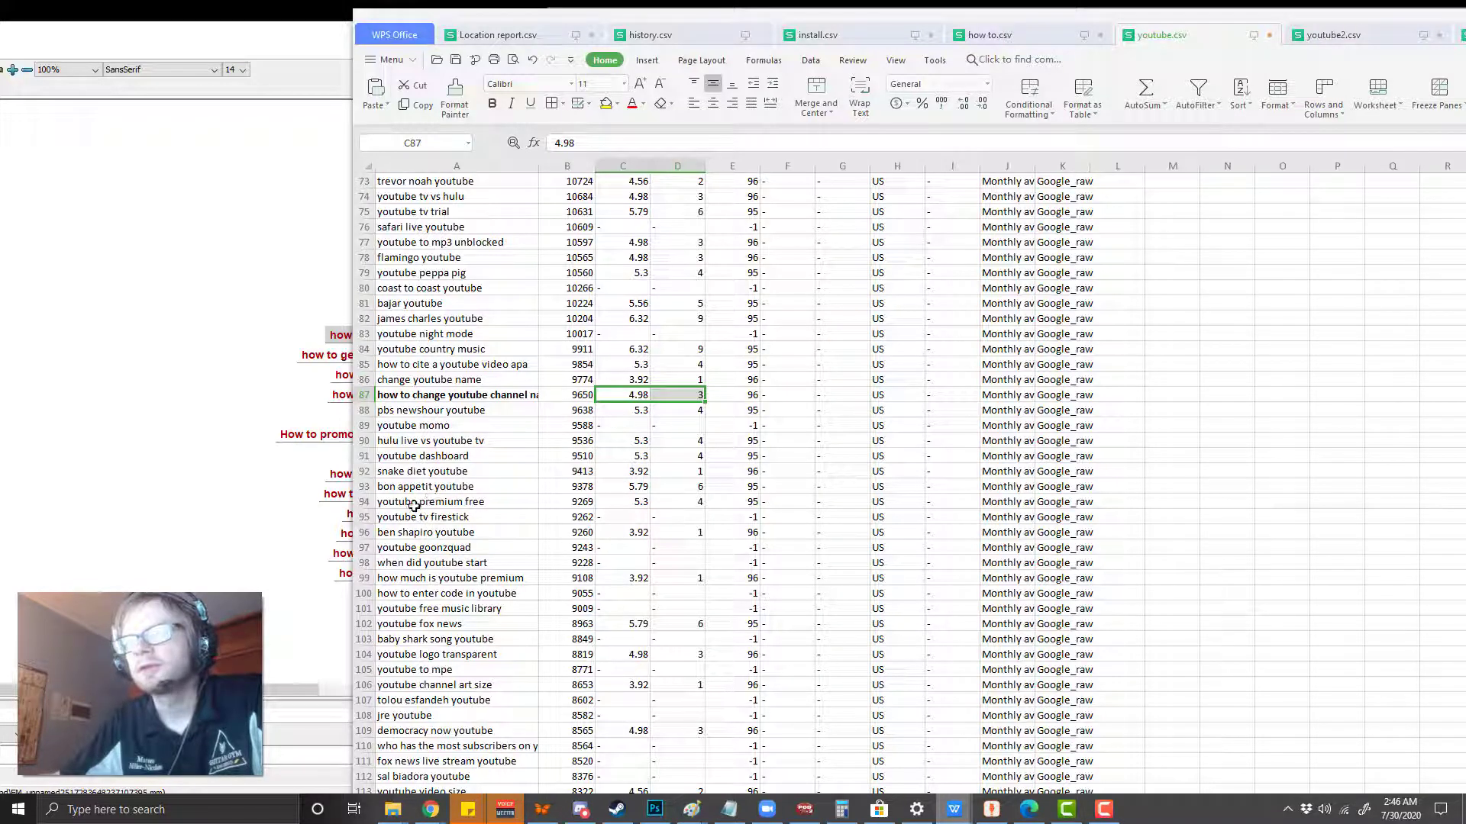
Step: Browse further keywords and bold 'youtube channel art size'
scroll(481, 494, down, 2)
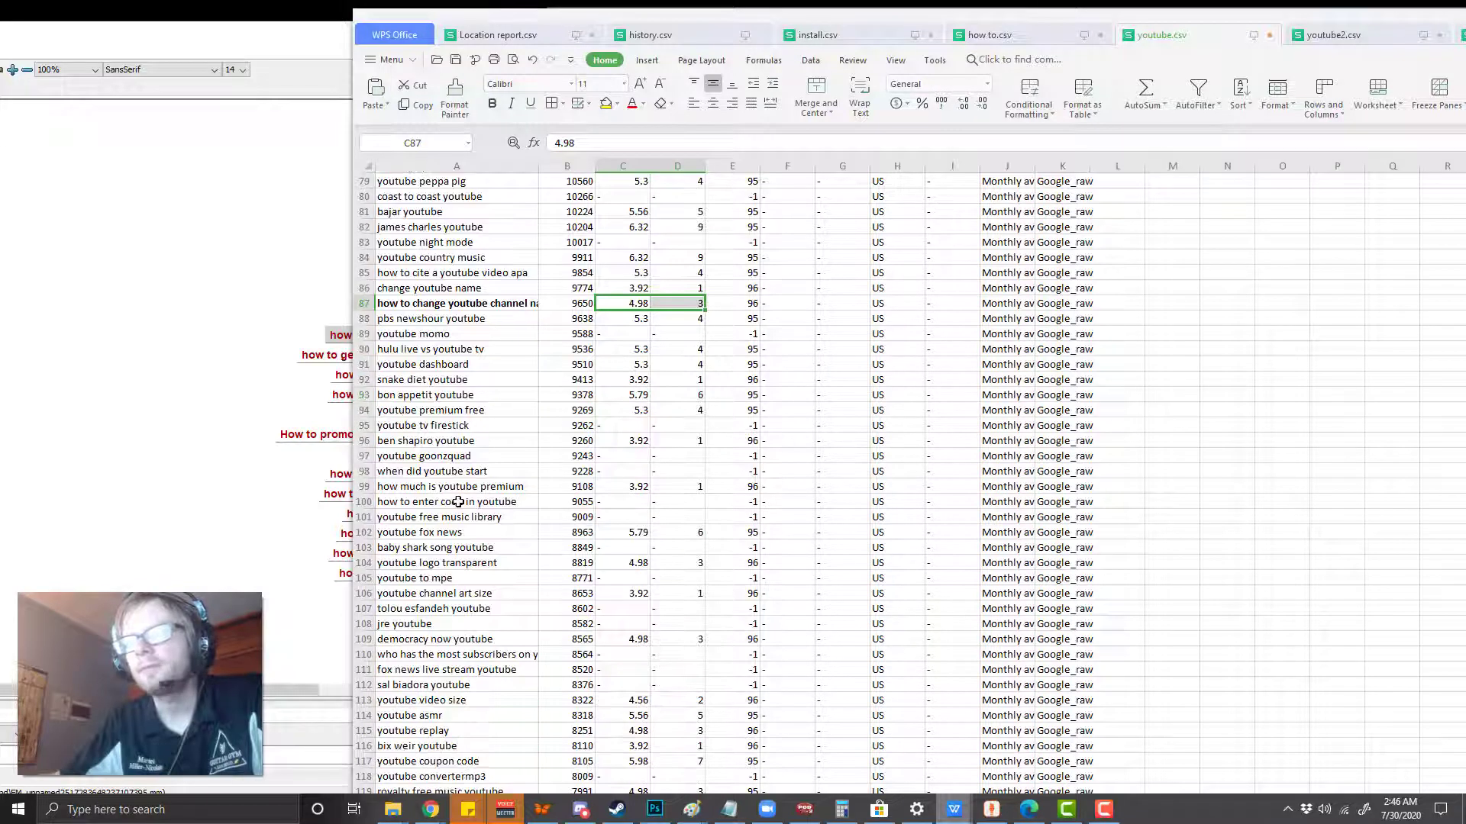
click(456, 485)
scroll(458, 484, down, 2)
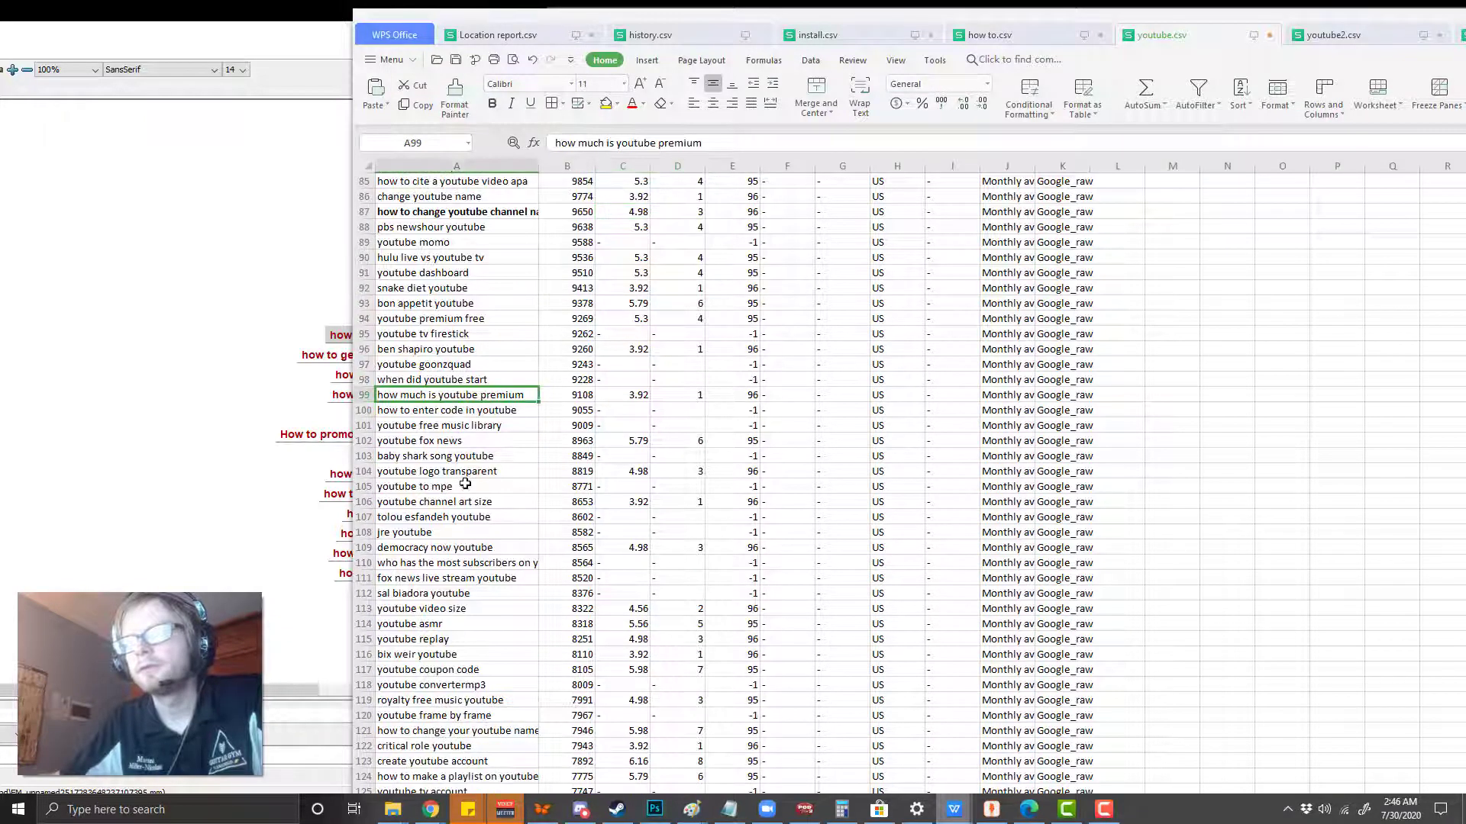
click(492, 405)
scroll(491, 421, down, 2)
click(495, 336)
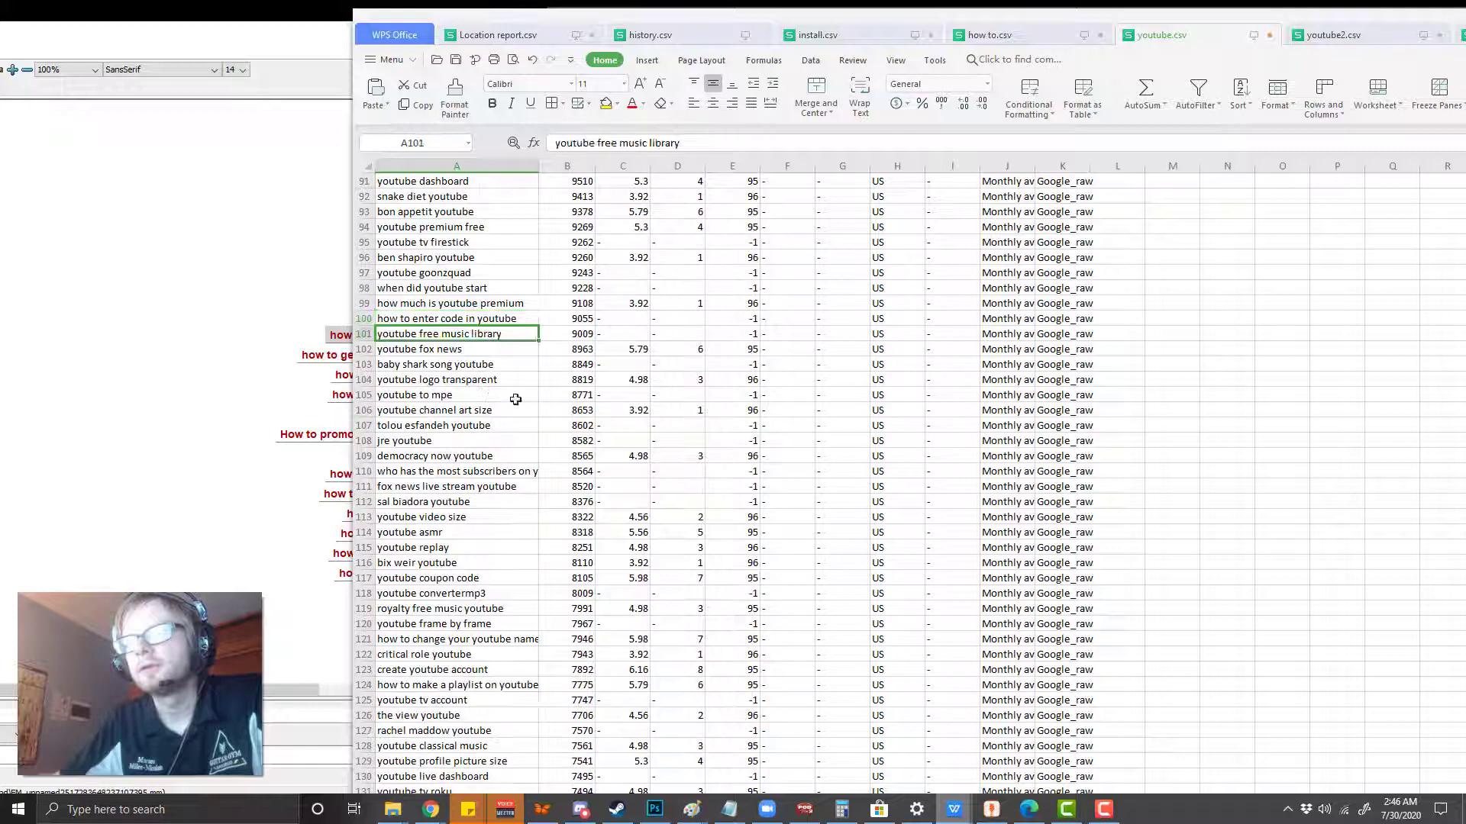
click(516, 380)
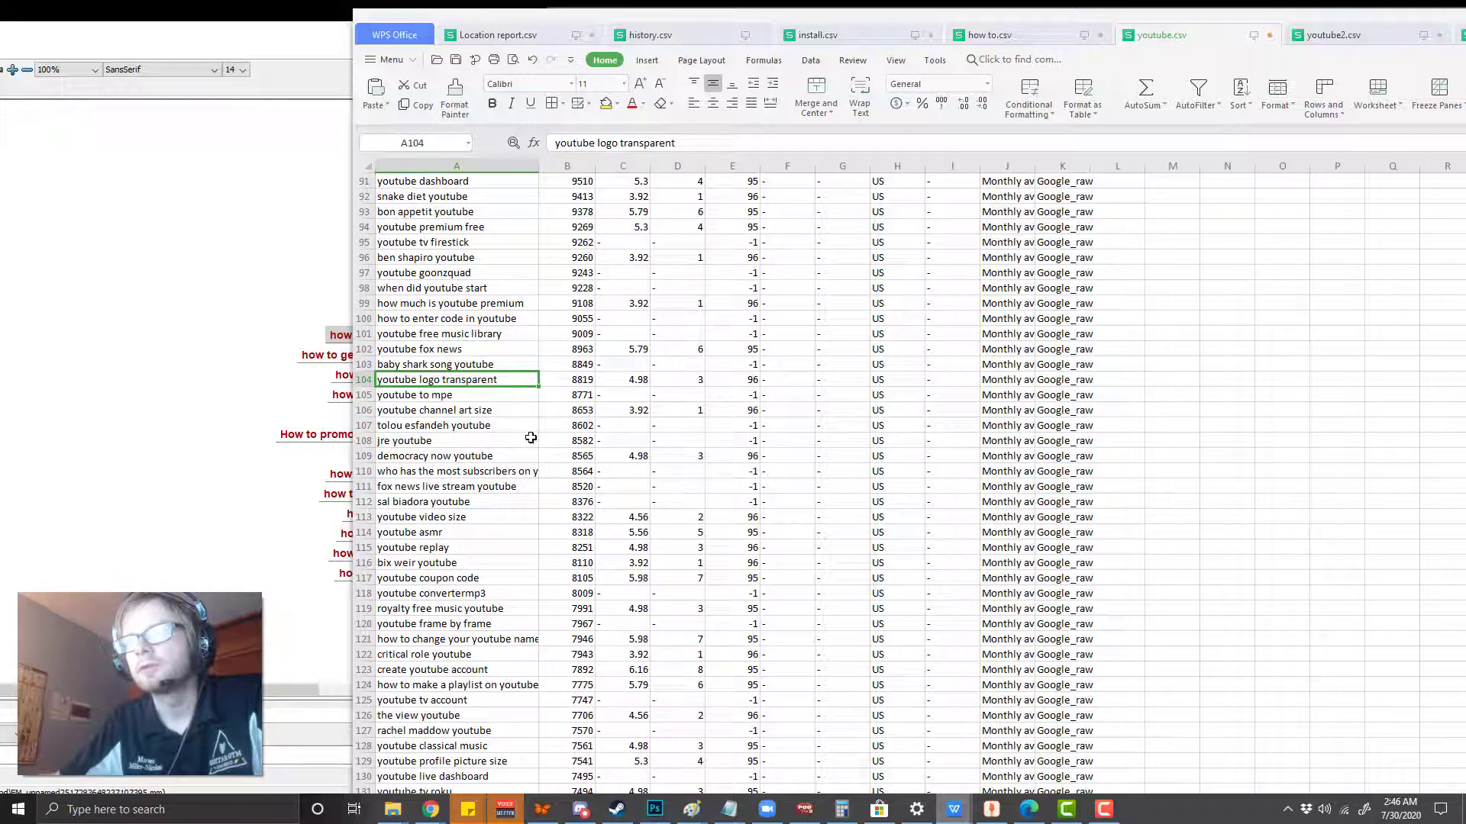
scroll(531, 439, down, 1)
click(519, 366)
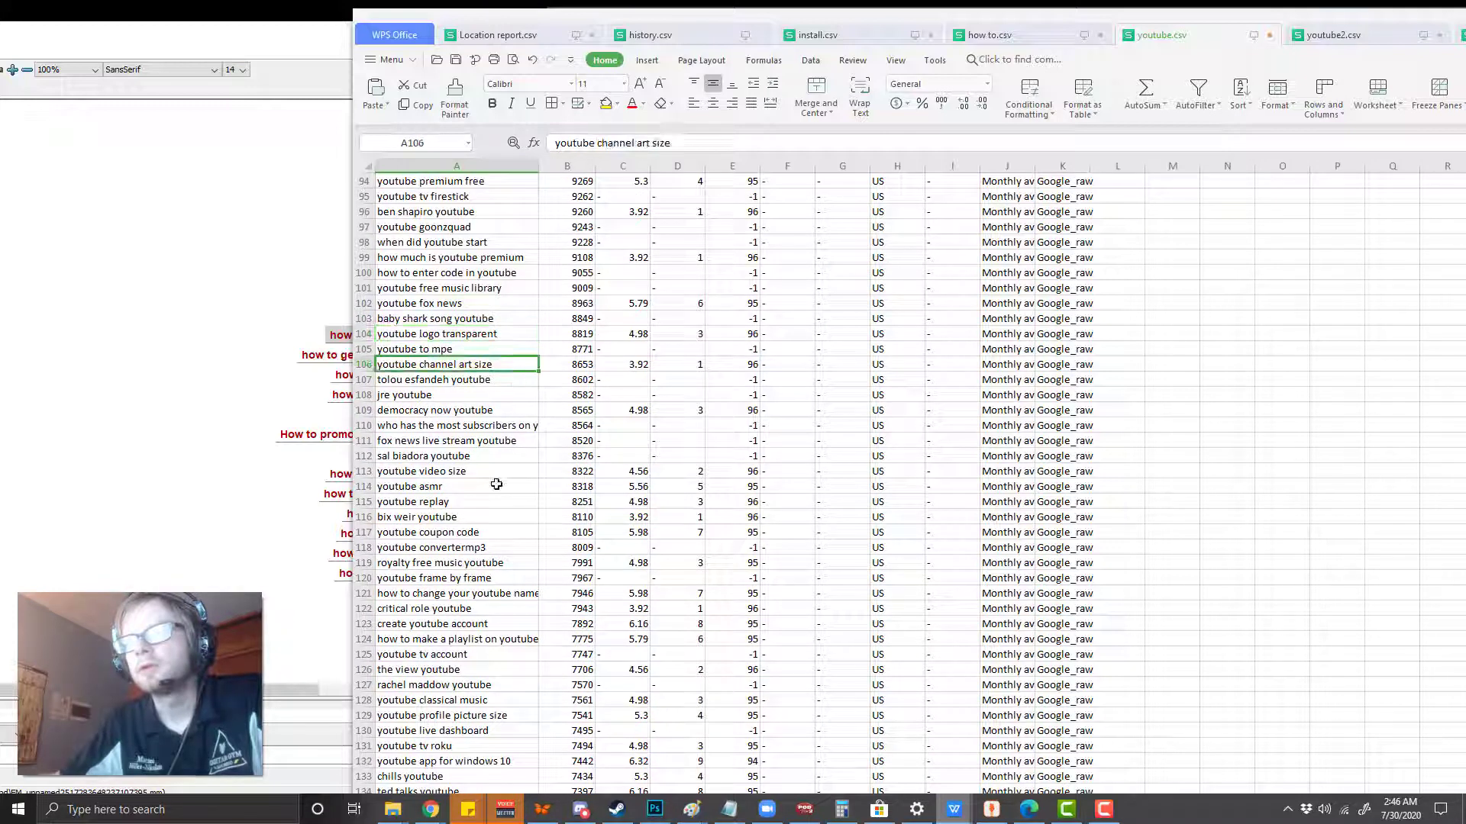
key(ctrl+b)
Step: Bold 'how to make a playlist on youtube', then scroll back to the top of the sheet
click(504, 424)
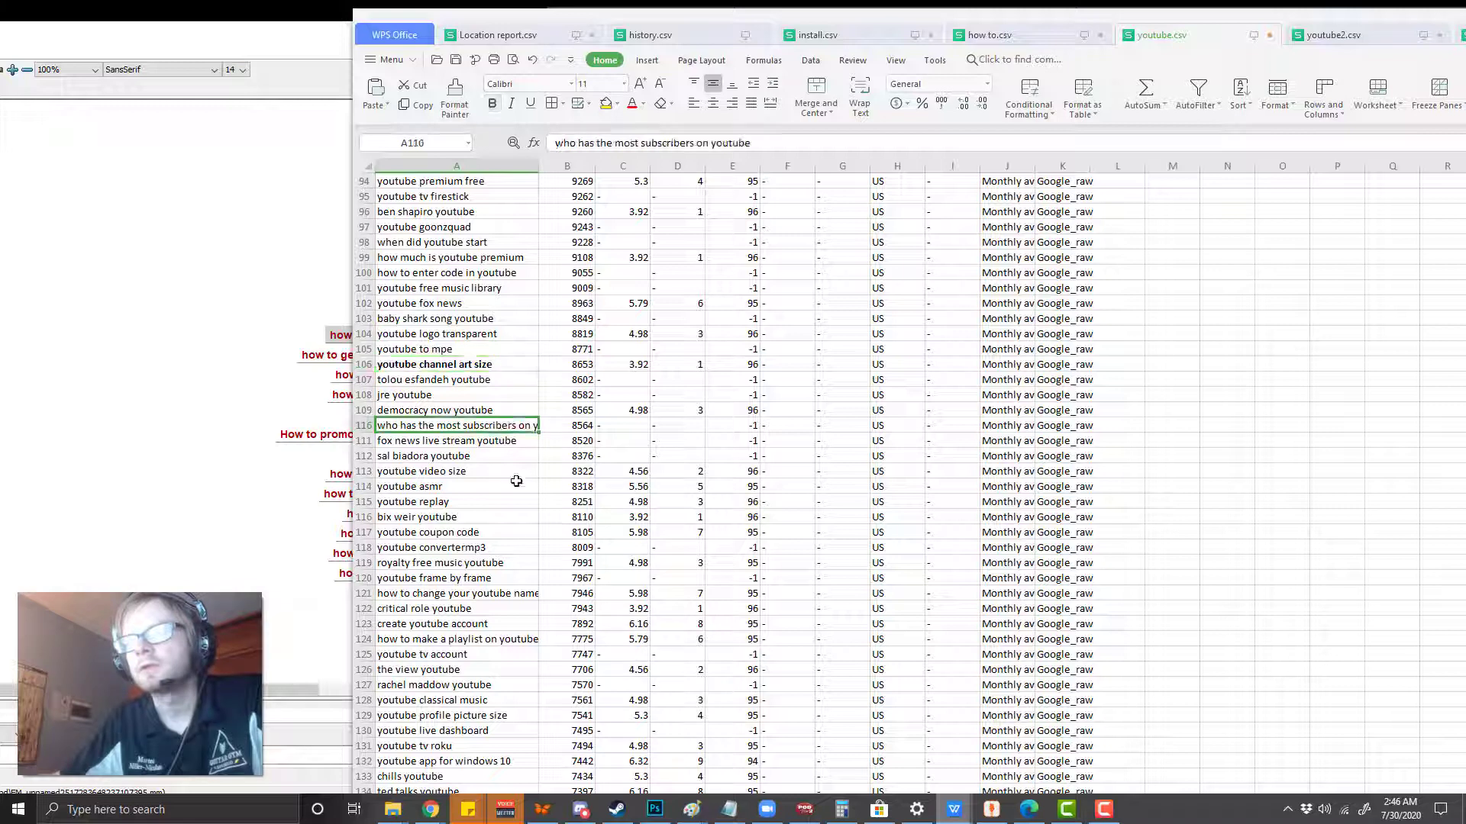
scroll(516, 480, down, 1)
scroll(514, 455, down, 1)
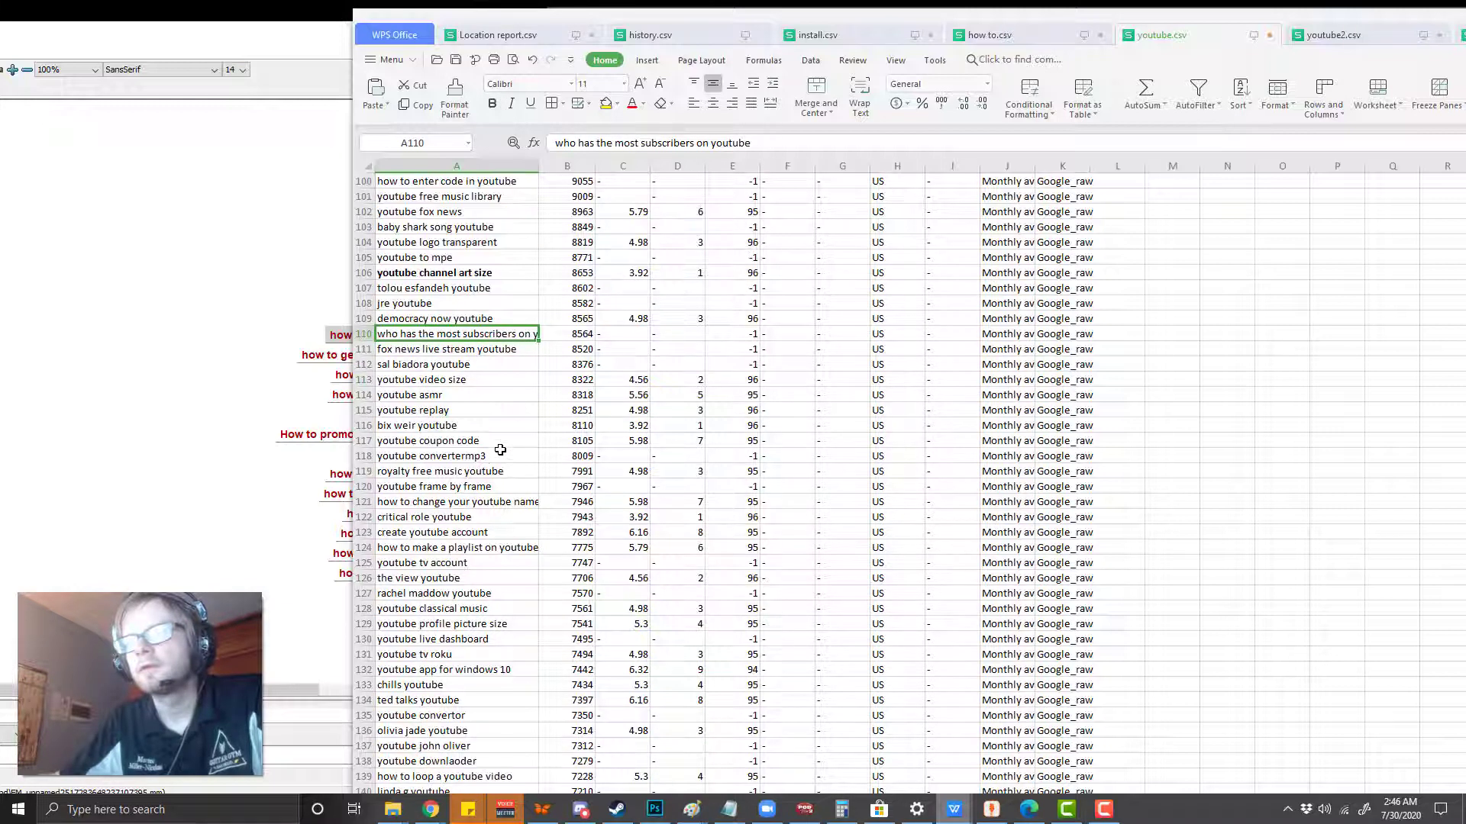
click(495, 496)
click(505, 547)
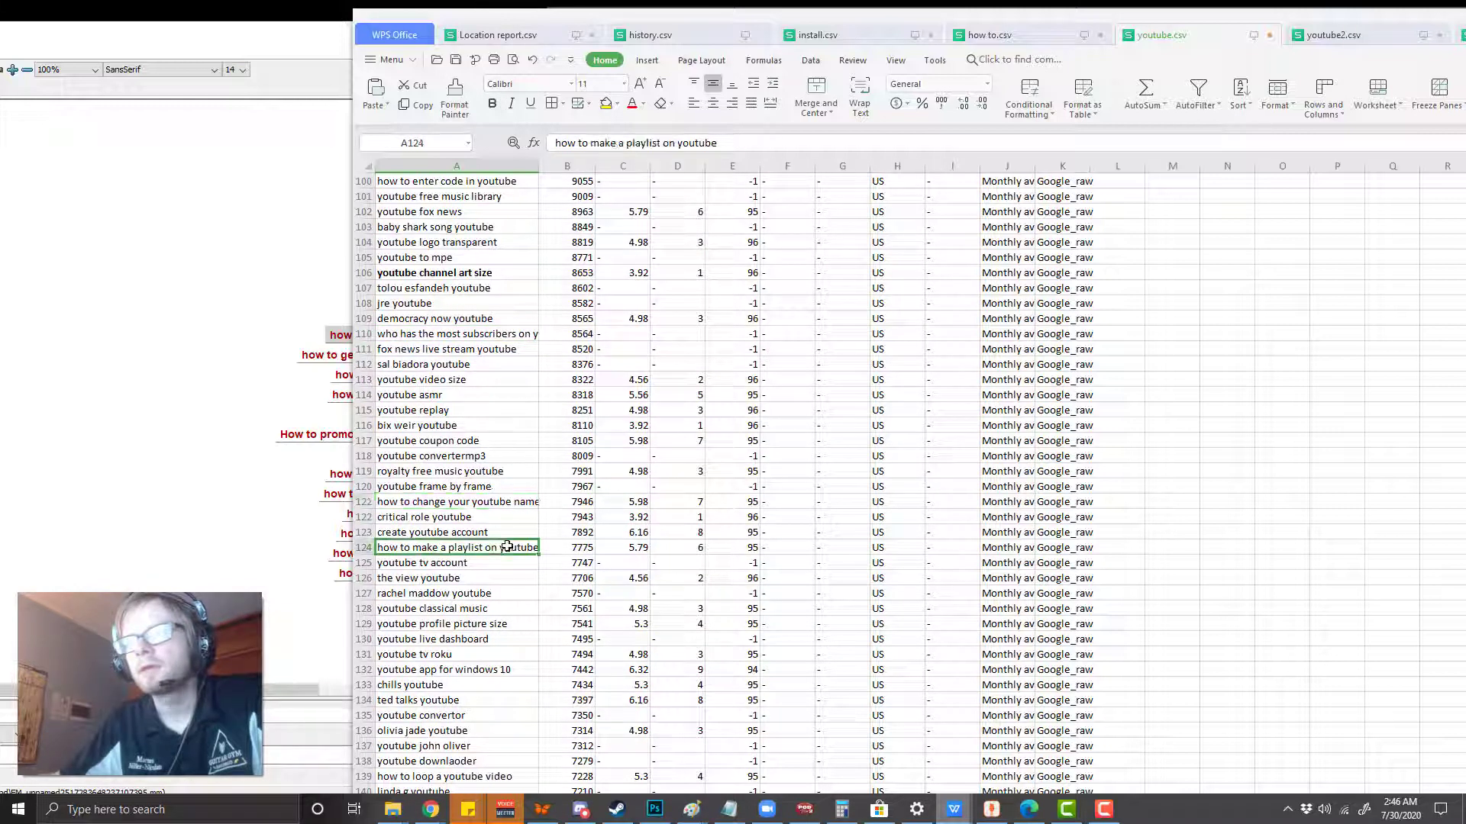
key(ctrl+b)
scroll(553, 376, down, 2)
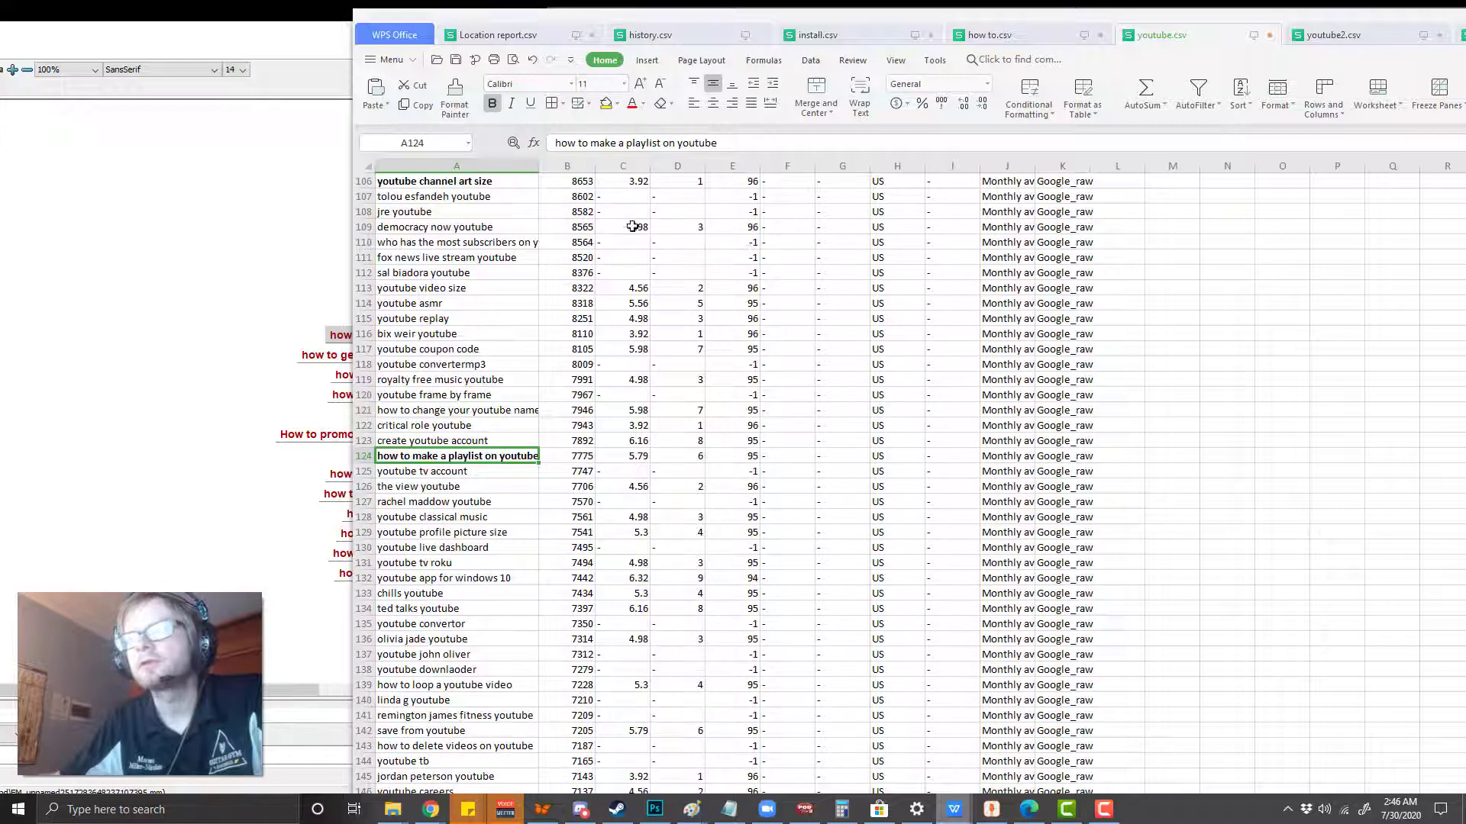
scroll(641, 271, up, 8)
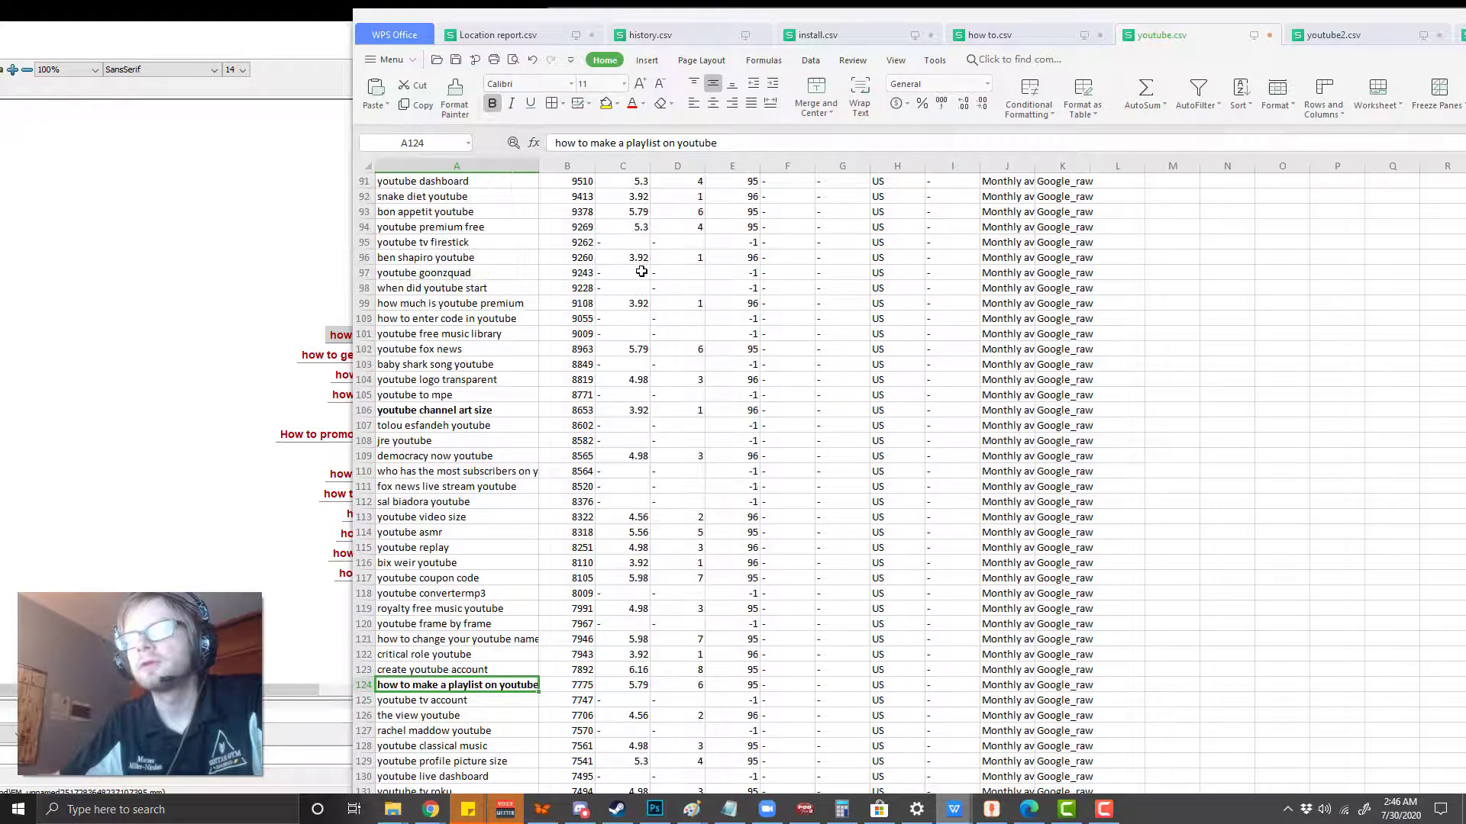
scroll(641, 271, up, 12)
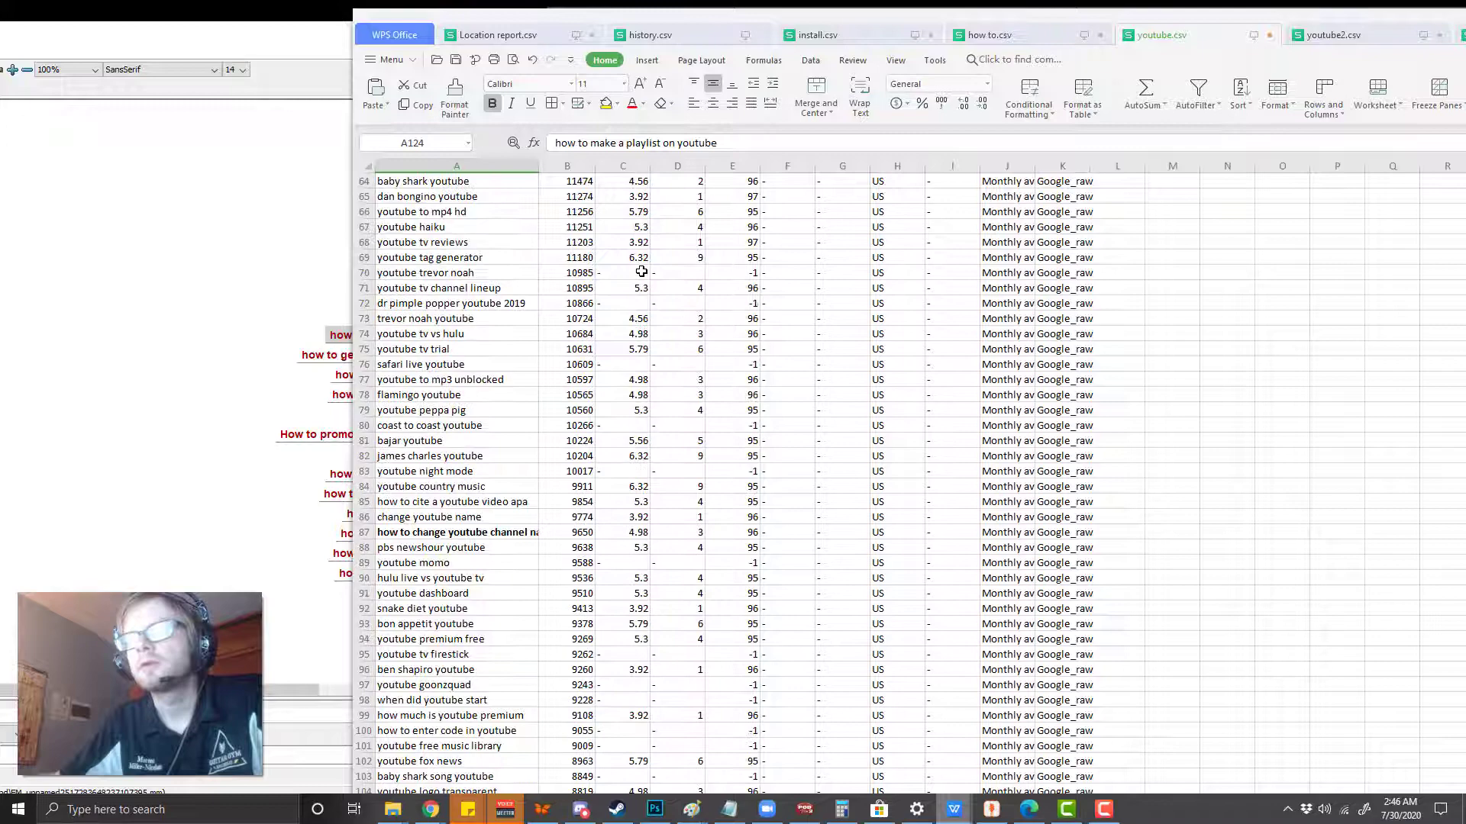
scroll(641, 272, up, 15)
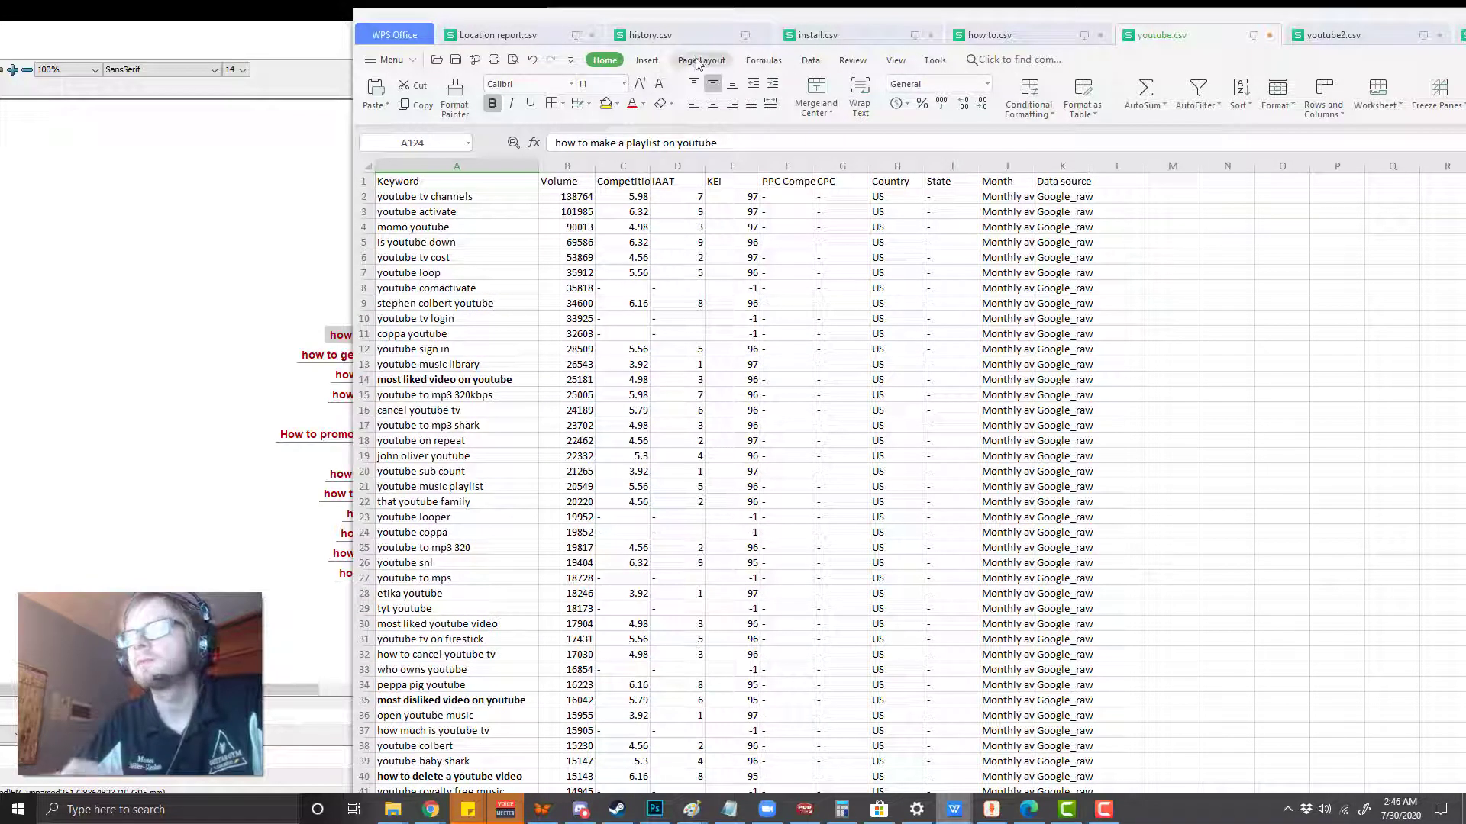
Step: Check the playlist keyword's 7775 volume, 5.79 competition and IAAT, plus row 116's KEI of 96
scroll(618, 471, down, 20)
scroll(618, 471, down, 8)
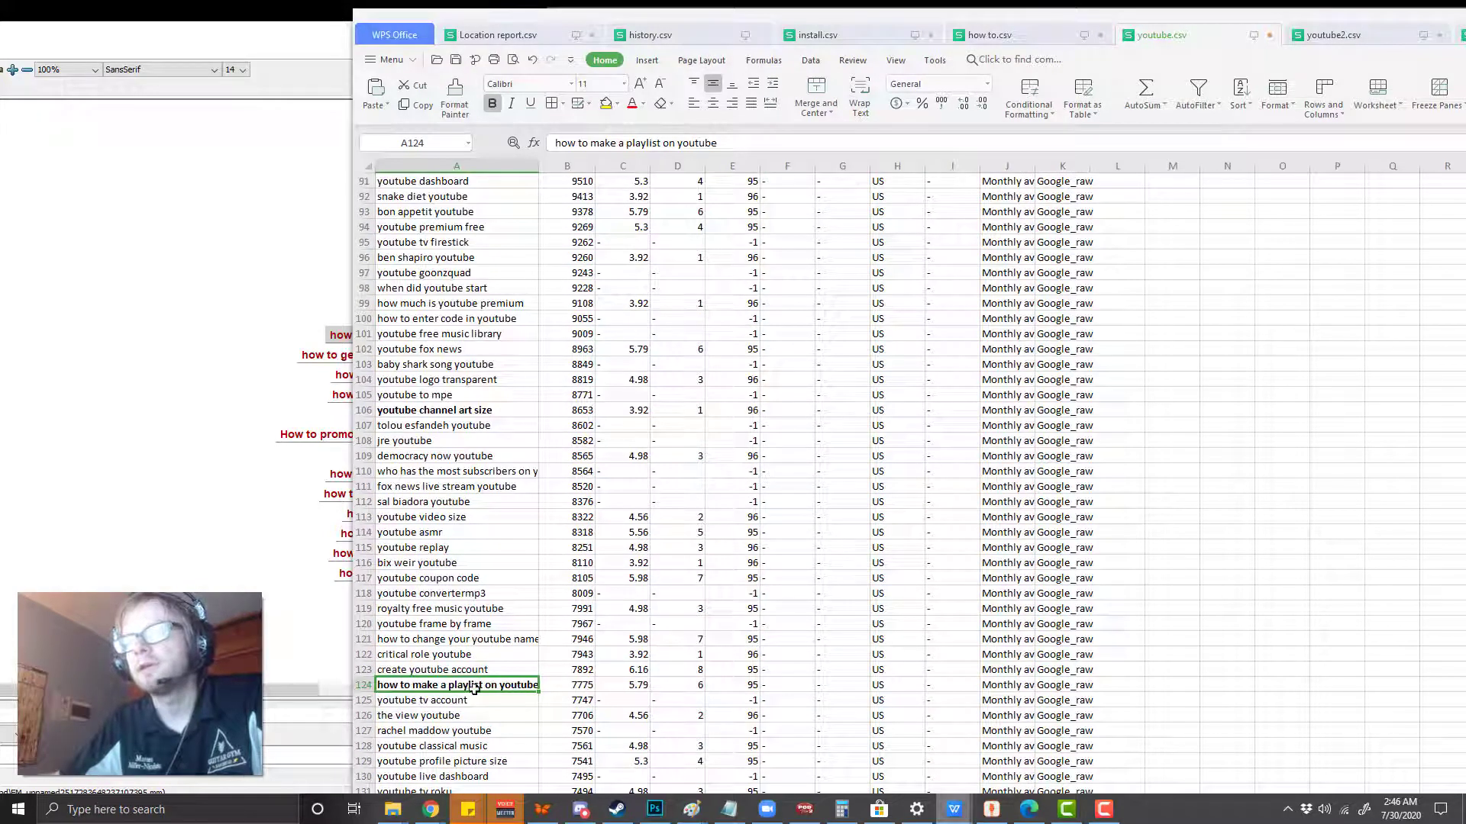
click(589, 687)
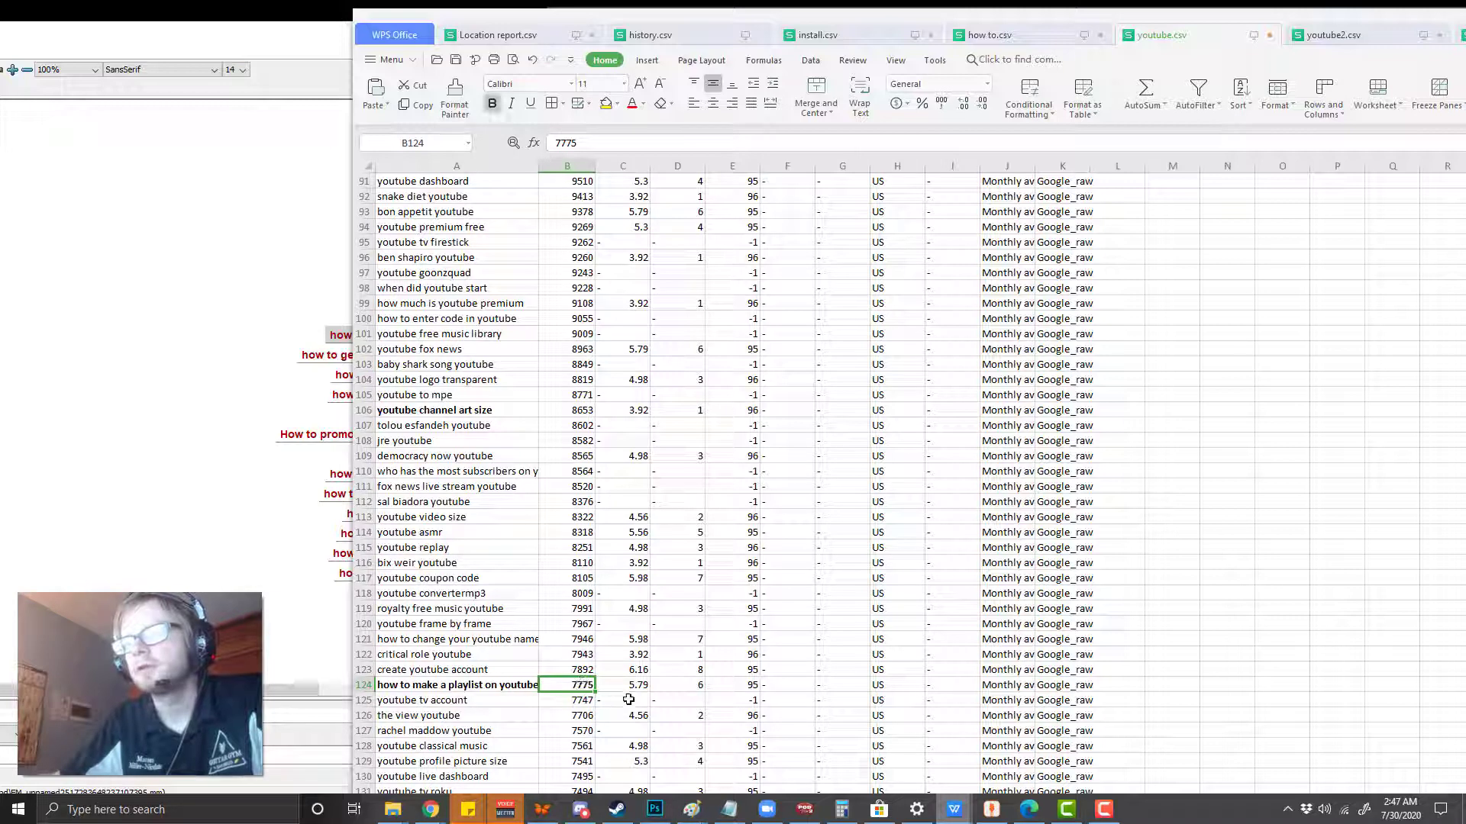
drag(630, 689, 672, 686)
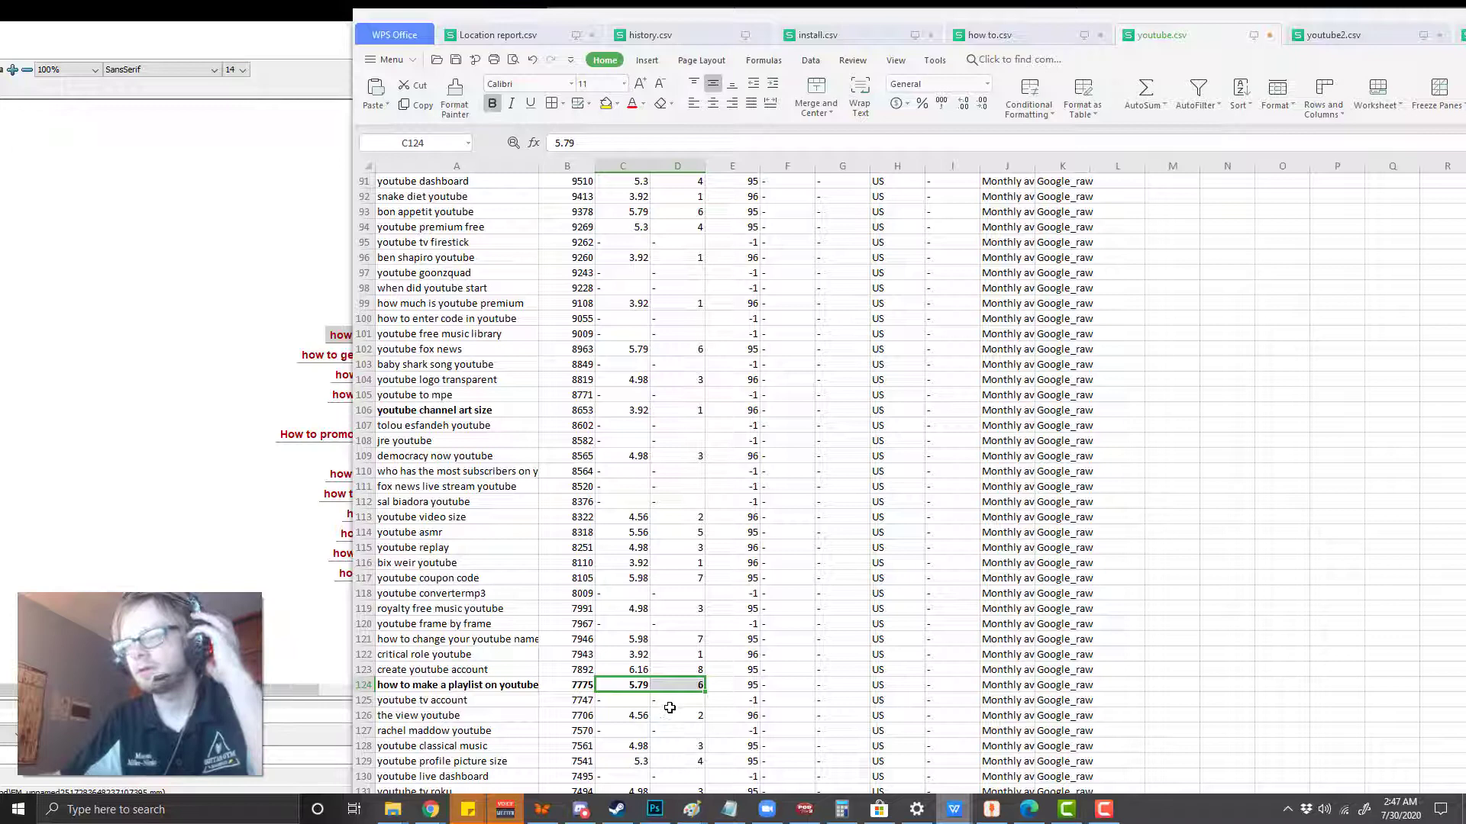
click(717, 564)
scroll(717, 564, down, 2)
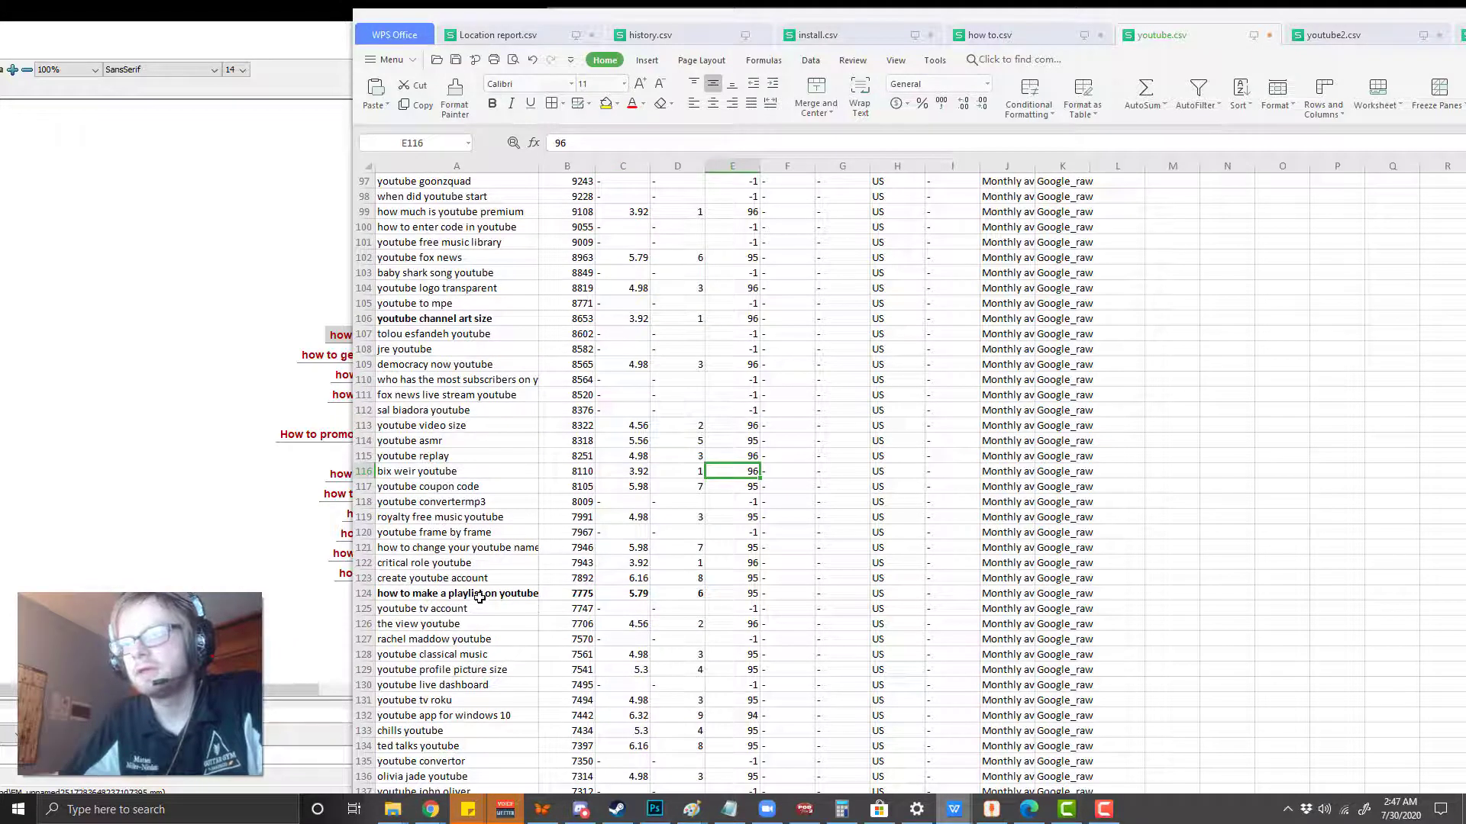
click(479, 598)
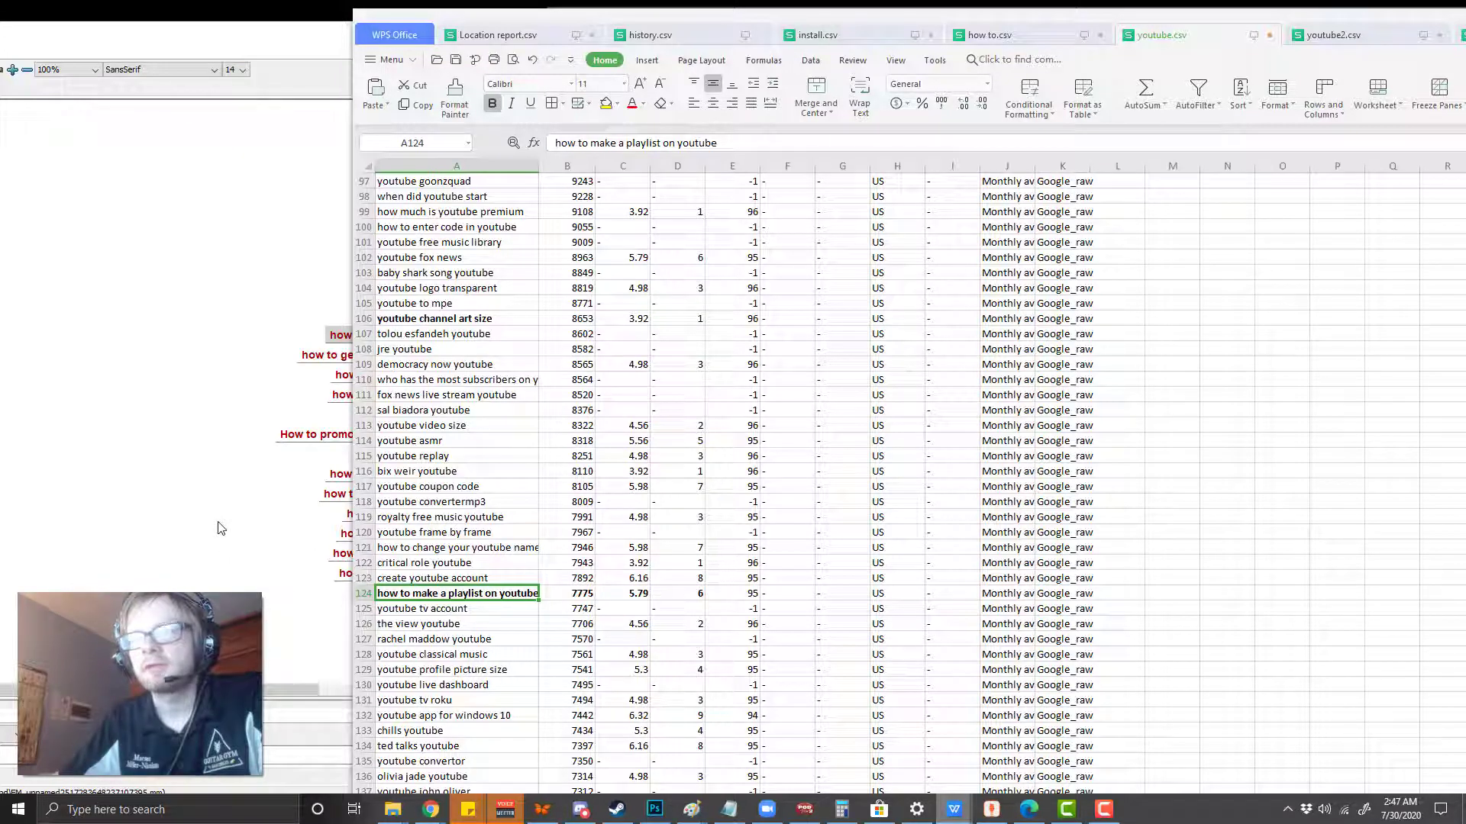
Step: Revisit 'youtube channel art size' and the playlist keyword, then bring the FreeMind mind map forward
click(496, 321)
click(461, 596)
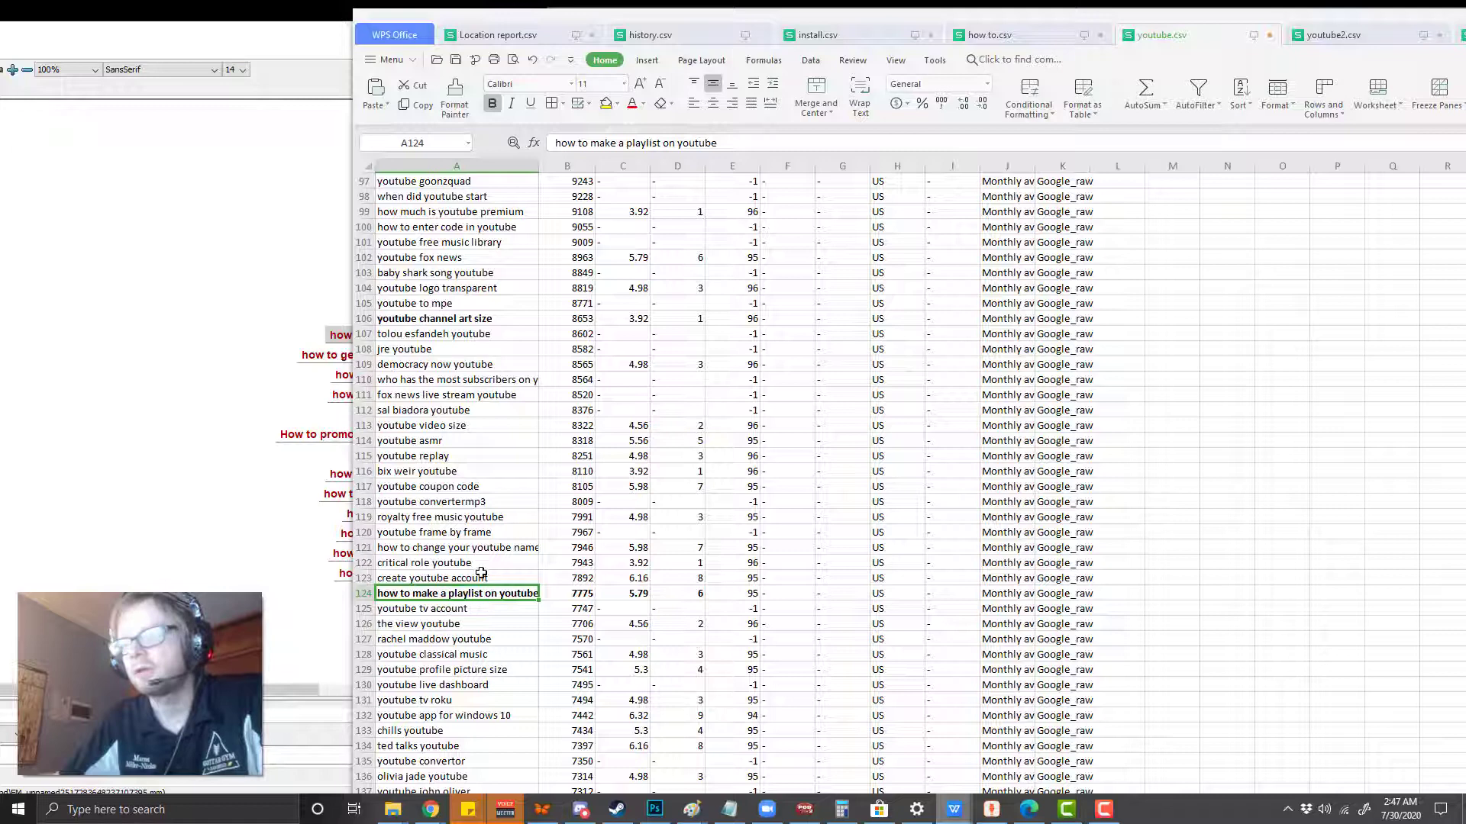
click(242, 479)
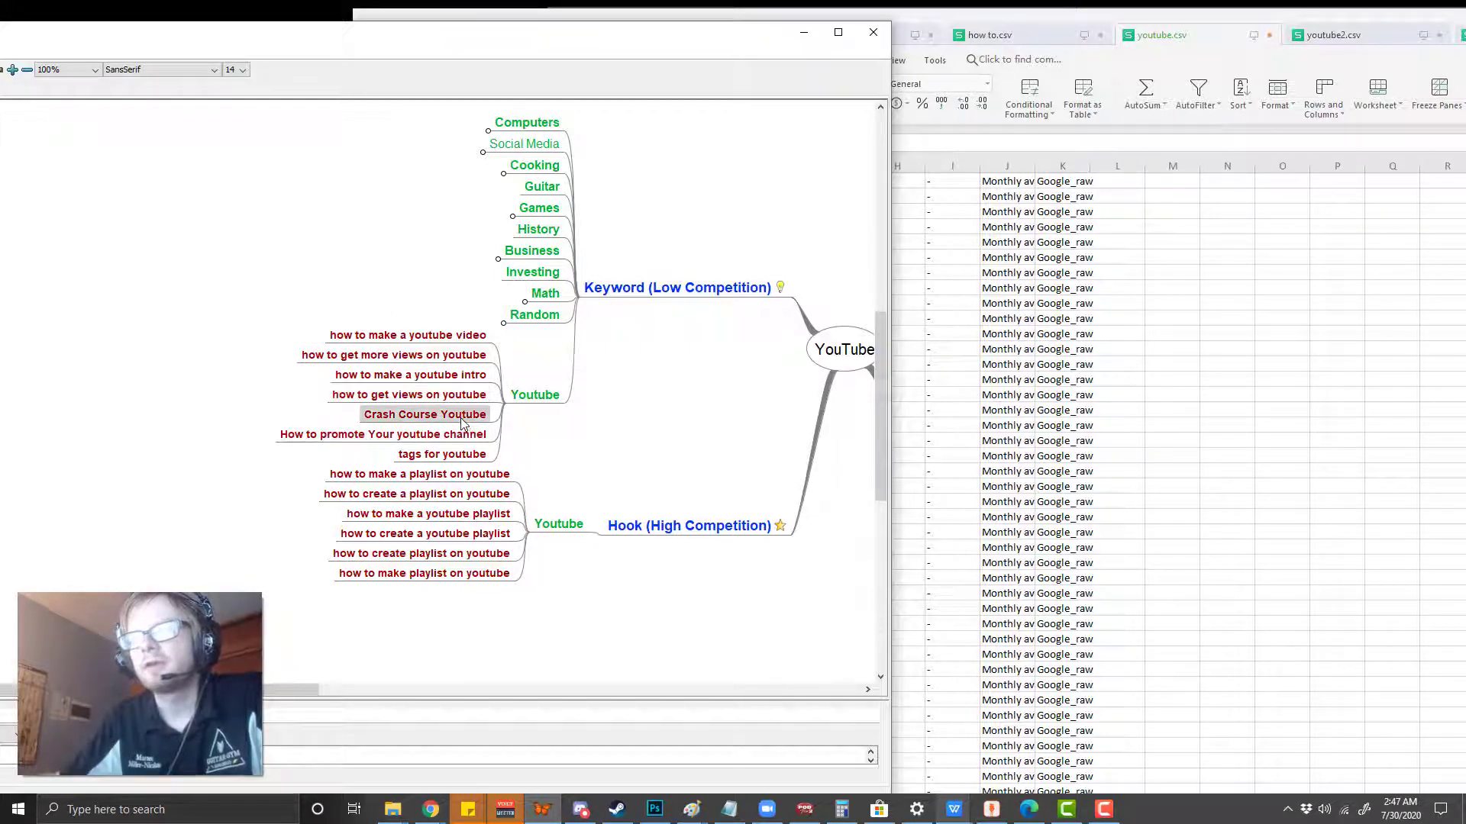
Step: Move Crash Course Youtube to the top of the low-competition Youtube list
drag(466, 416, 479, 337)
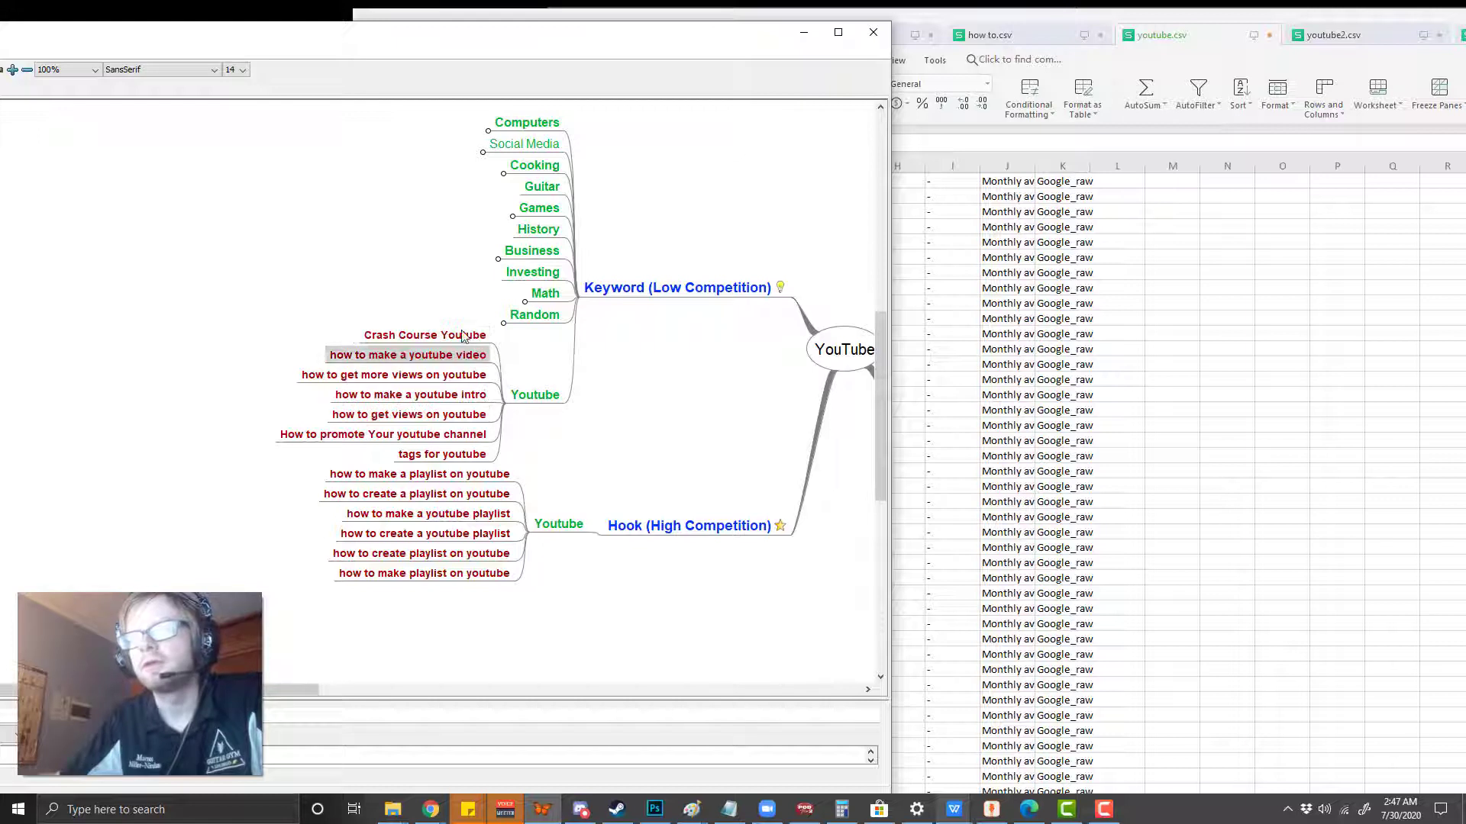
drag(632, 420, 601, 430)
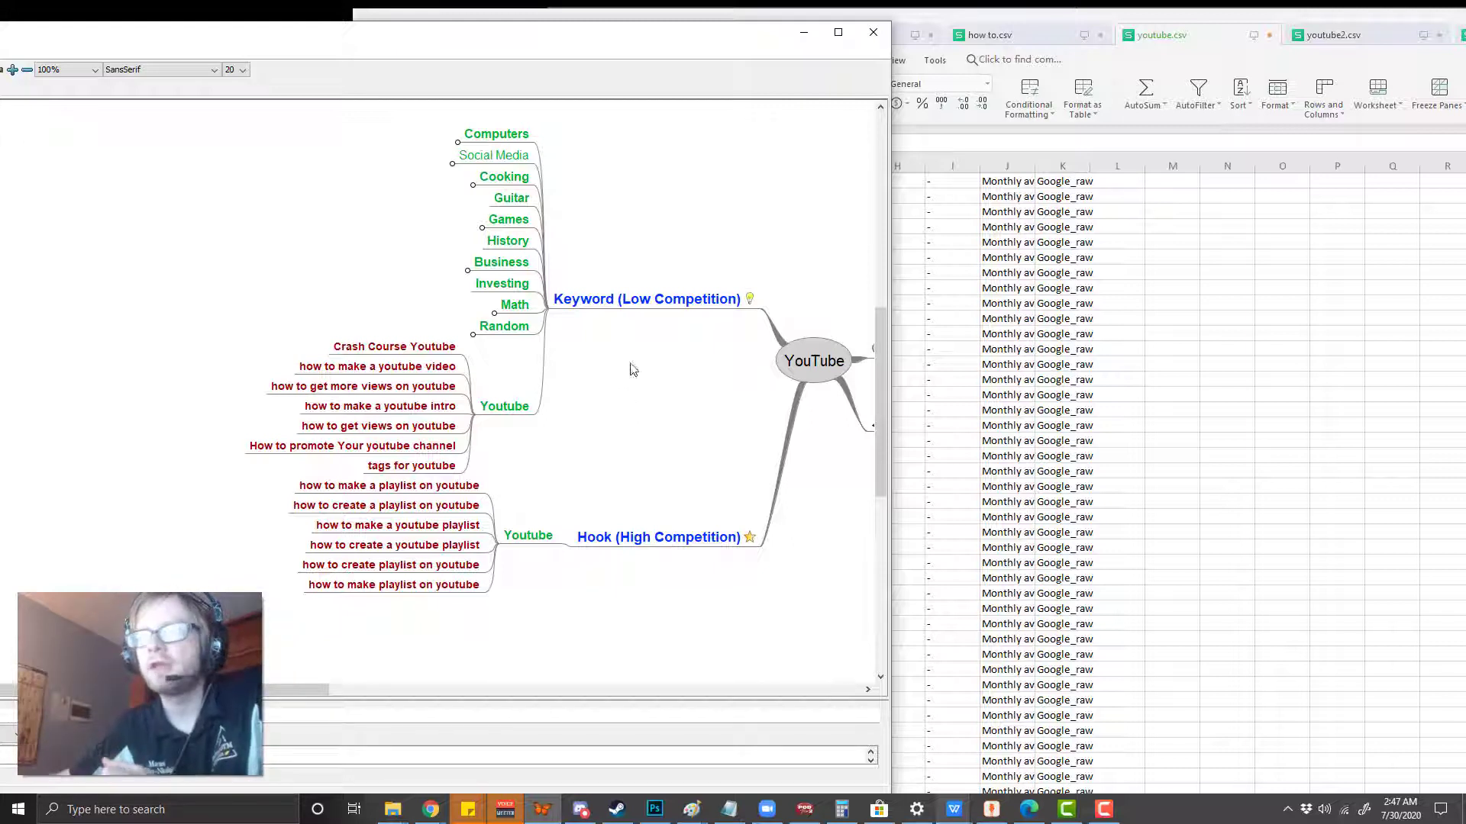
click(624, 302)
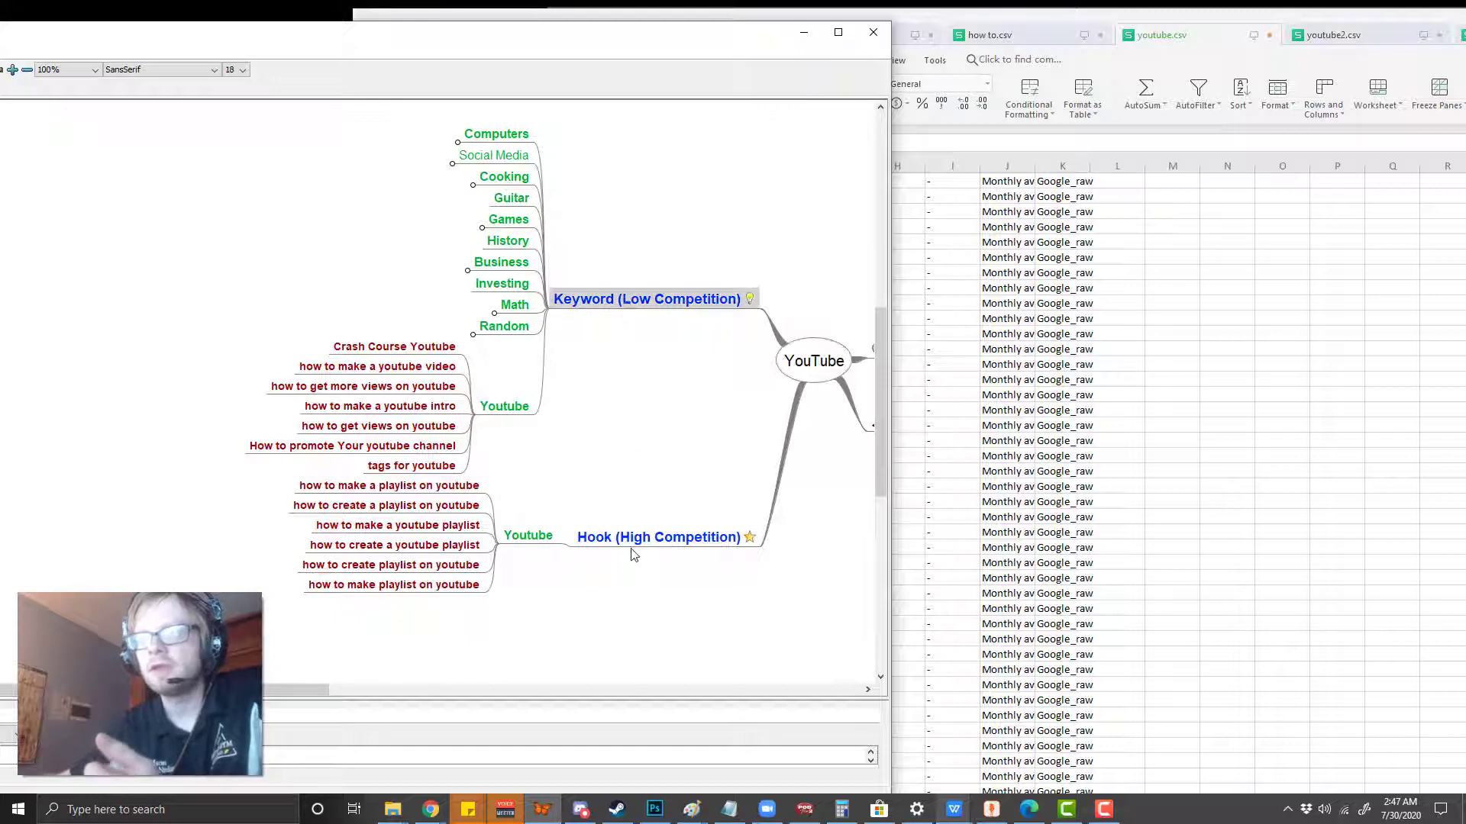
Step: Pan around the map, selecting the Hook, Addiction and 'how to make a playlist on youtube' nodes
click(631, 548)
drag(715, 611, 437, 537)
click(641, 281)
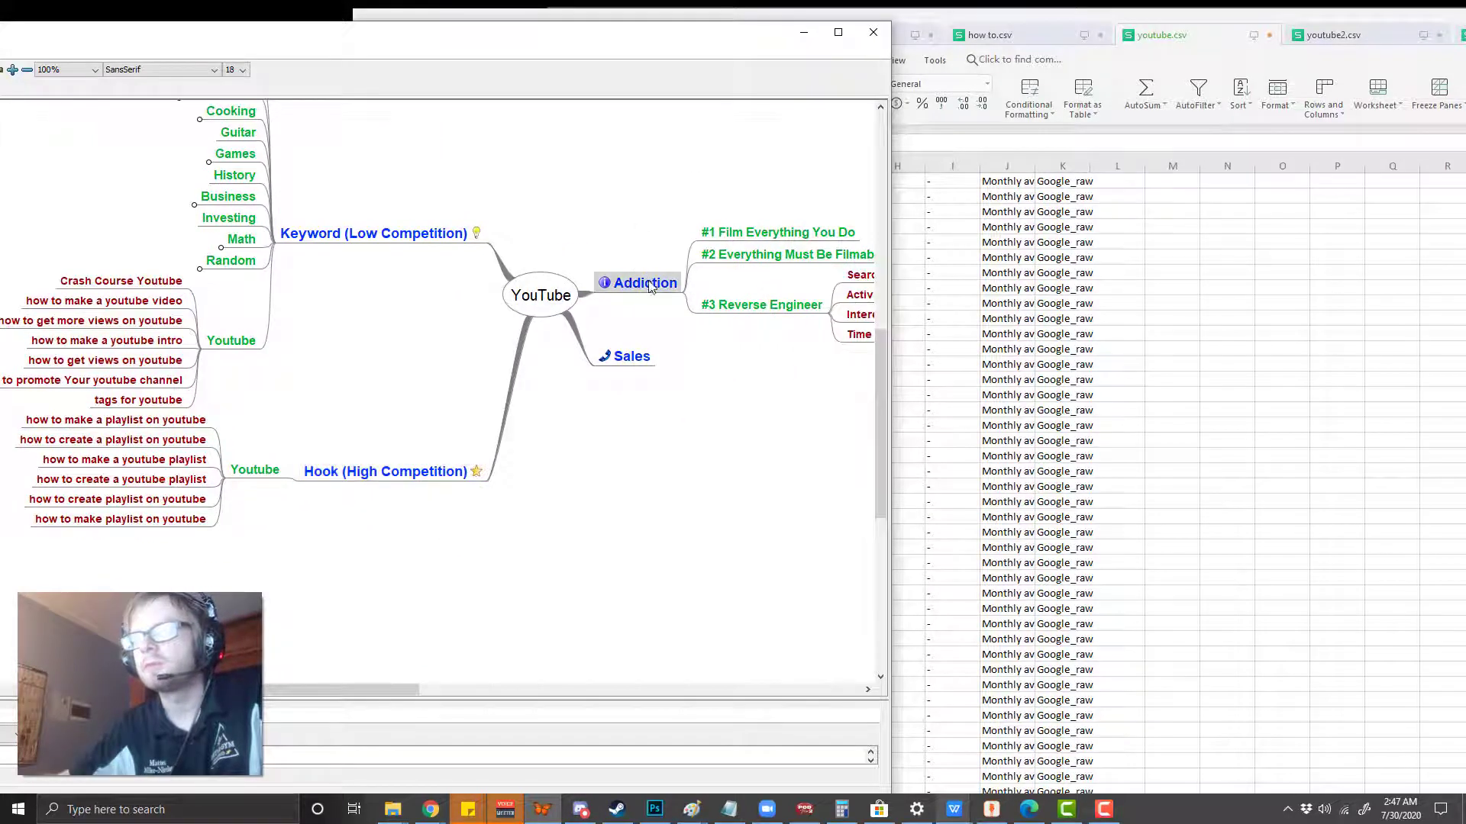
drag(555, 545, 716, 521)
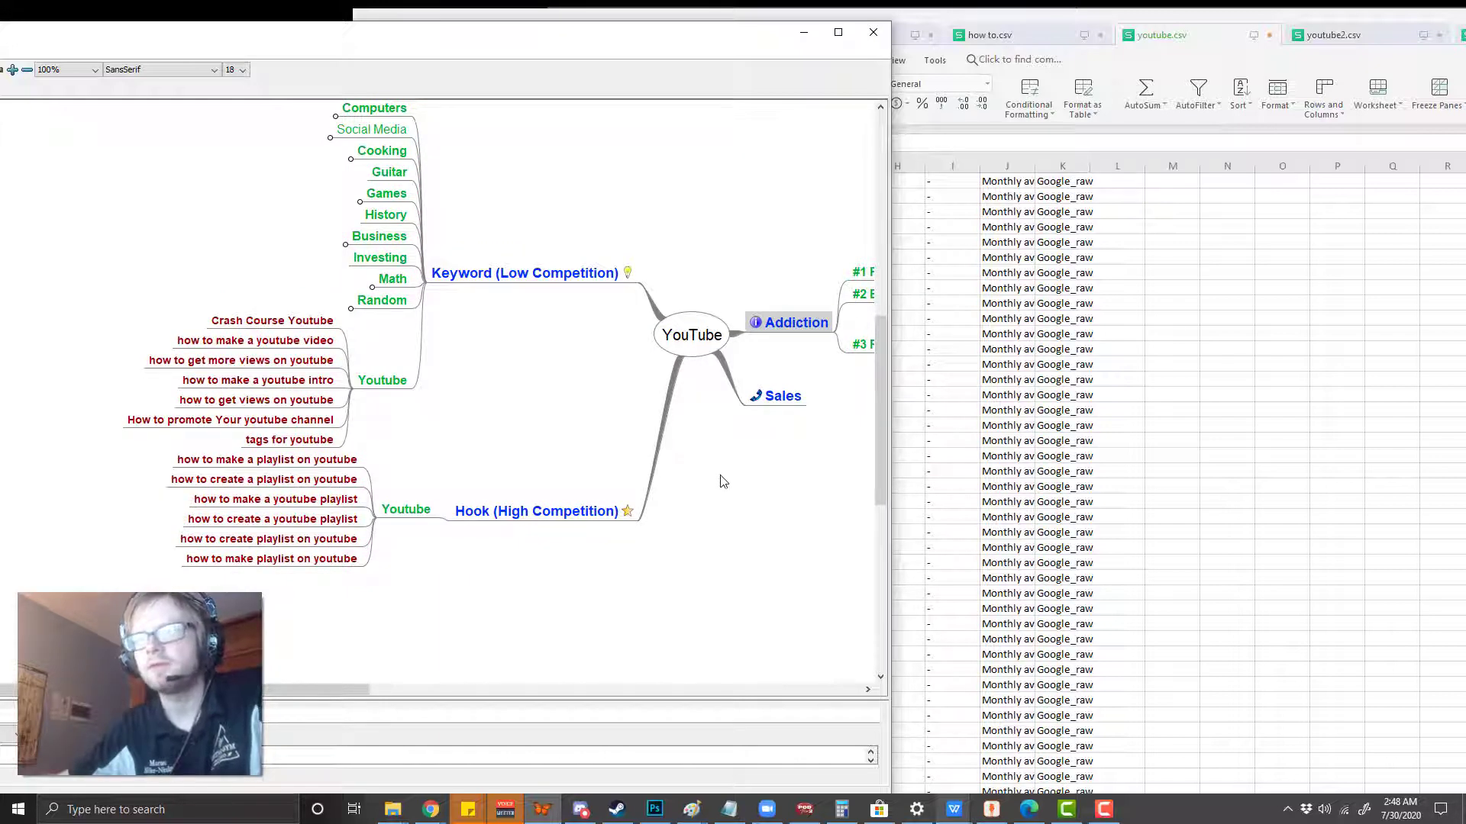
drag(721, 475, 719, 475)
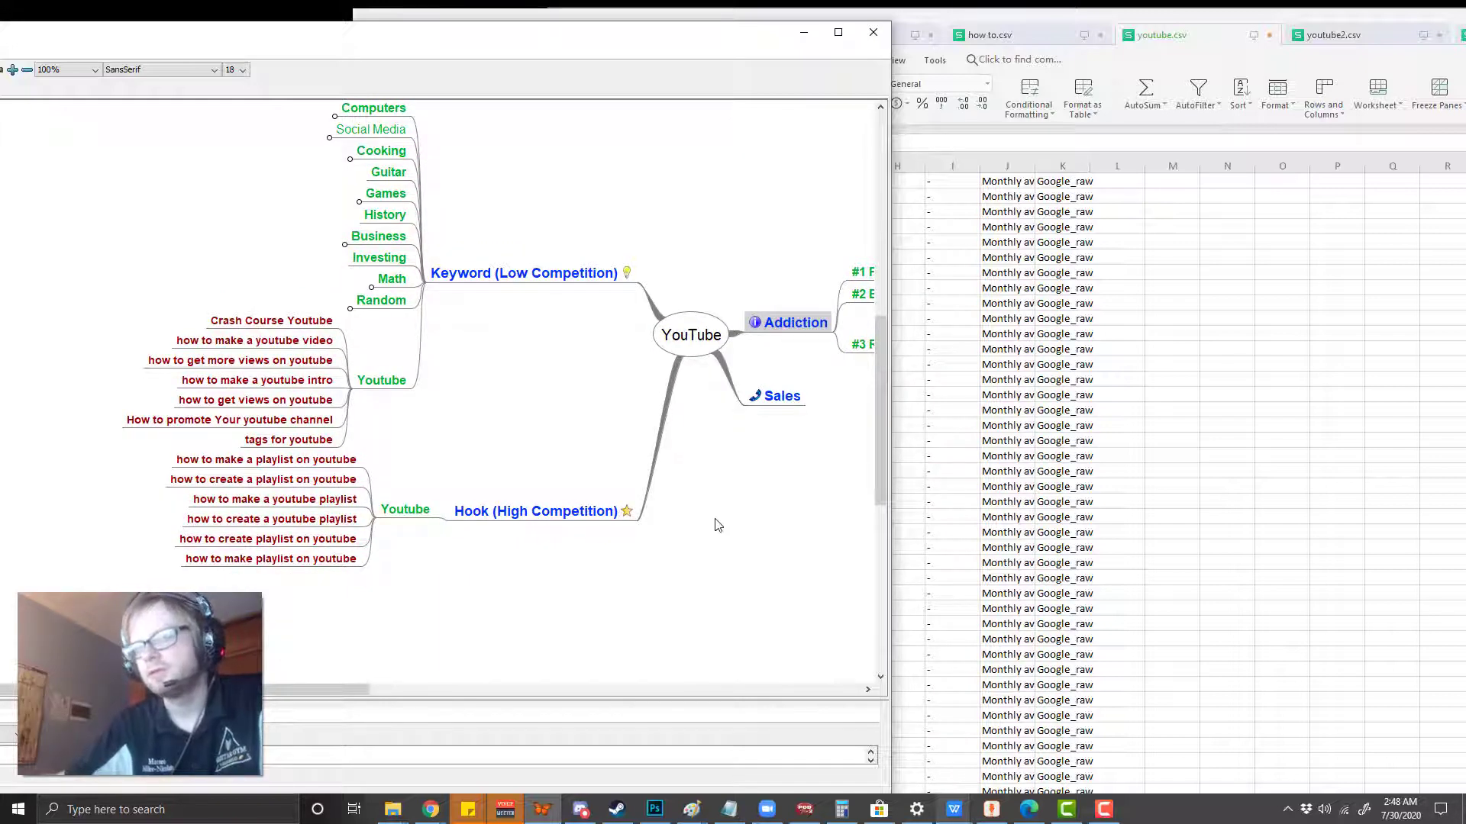
click(260, 467)
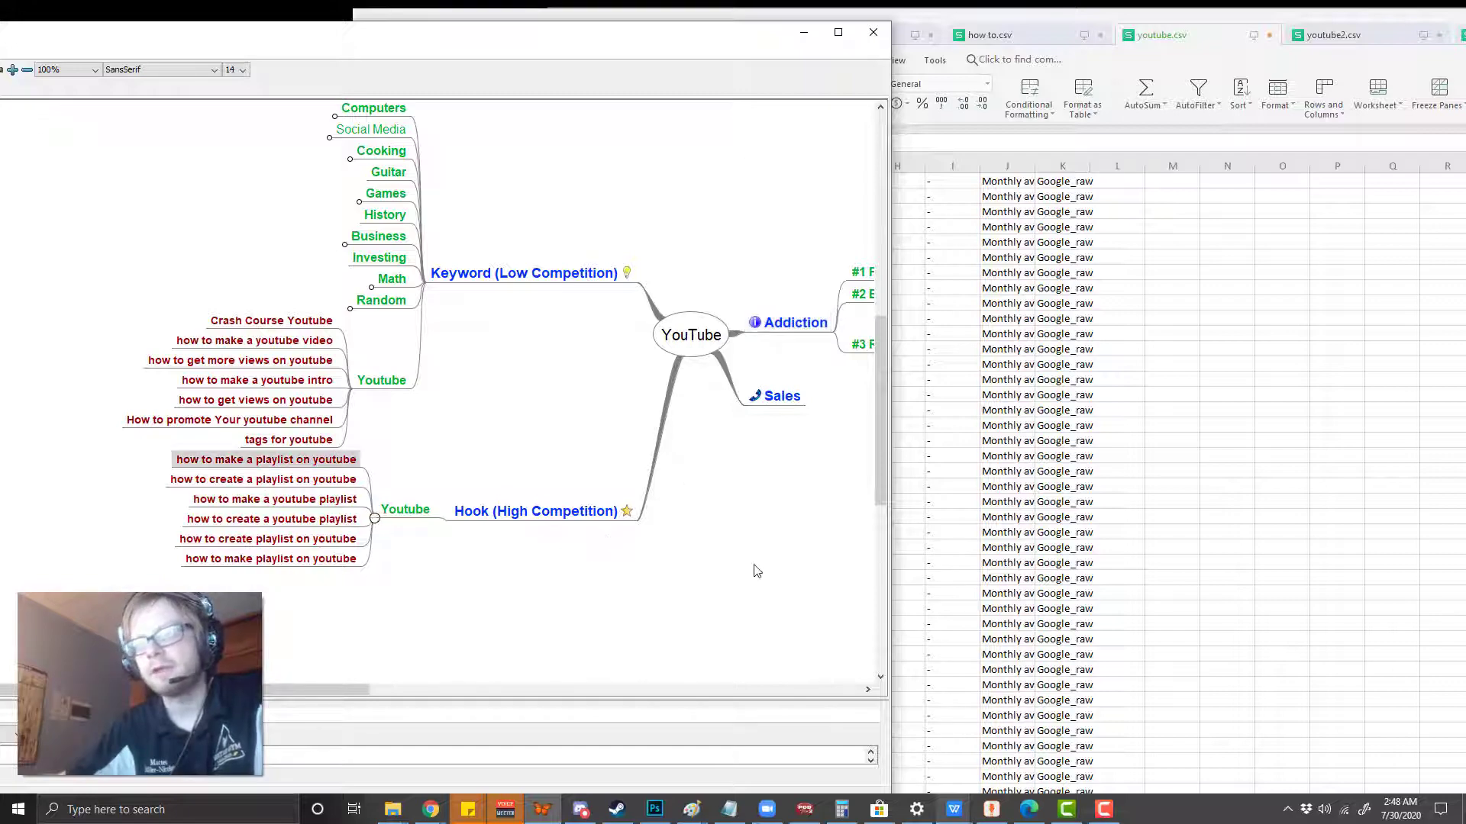